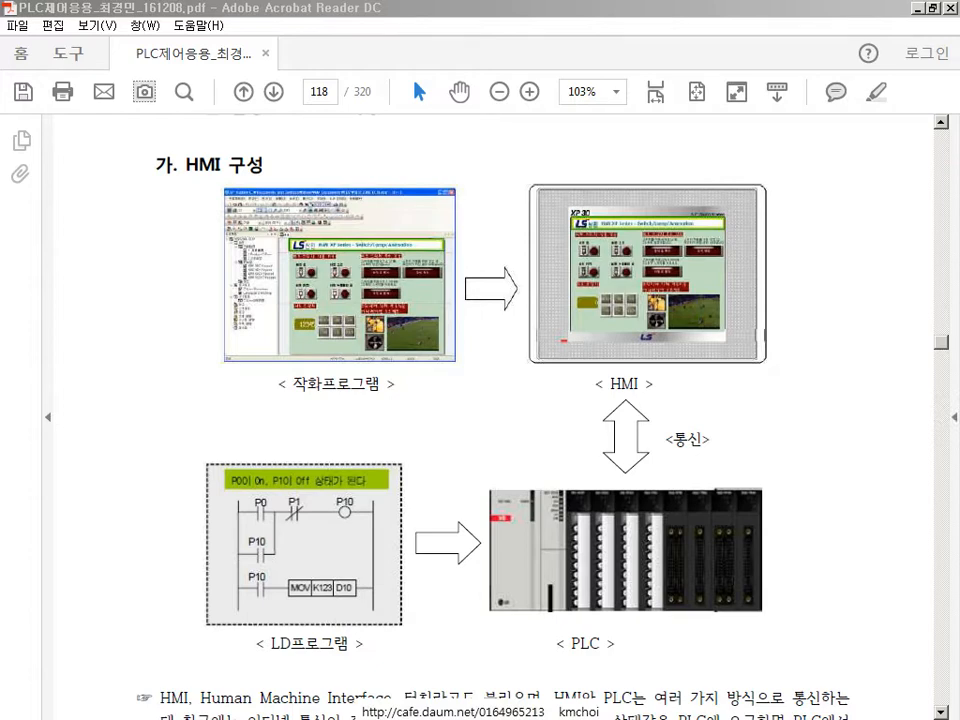
View the PLC and HMI training rig in the camera feed, then read the HMI configuration section of the PDF.
key("alt+Tab")
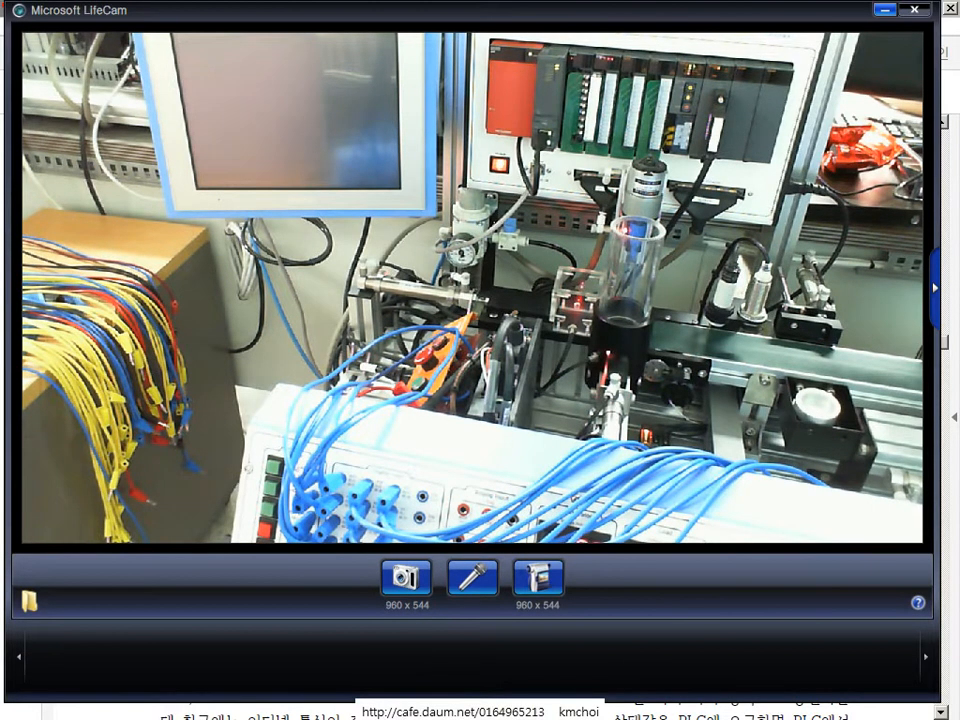
left_click(885, 10)
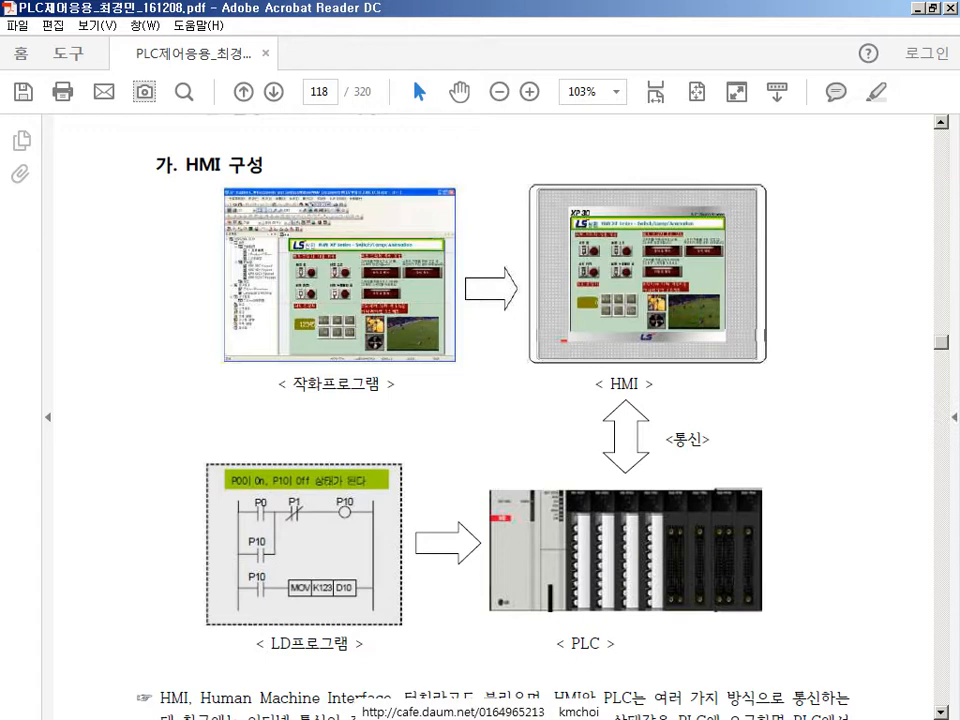
scroll(265, 422, "down", 5)
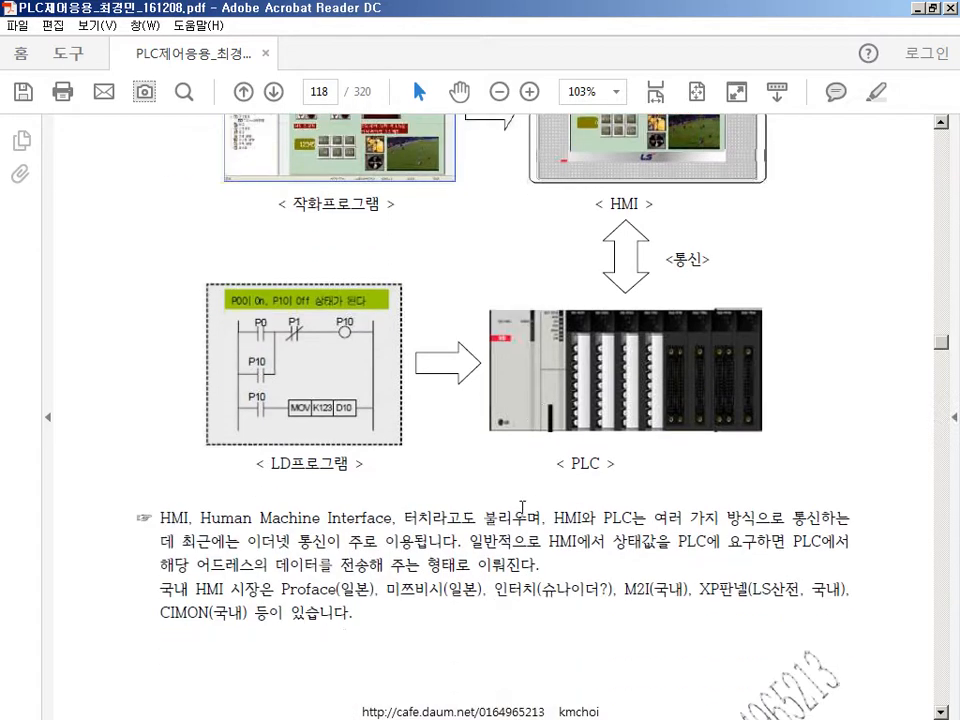
mouse_move(108, 392)
left_mouse_down()
mouse_move(141, 437)
mouse_move(422, 462)
left_mouse_up()
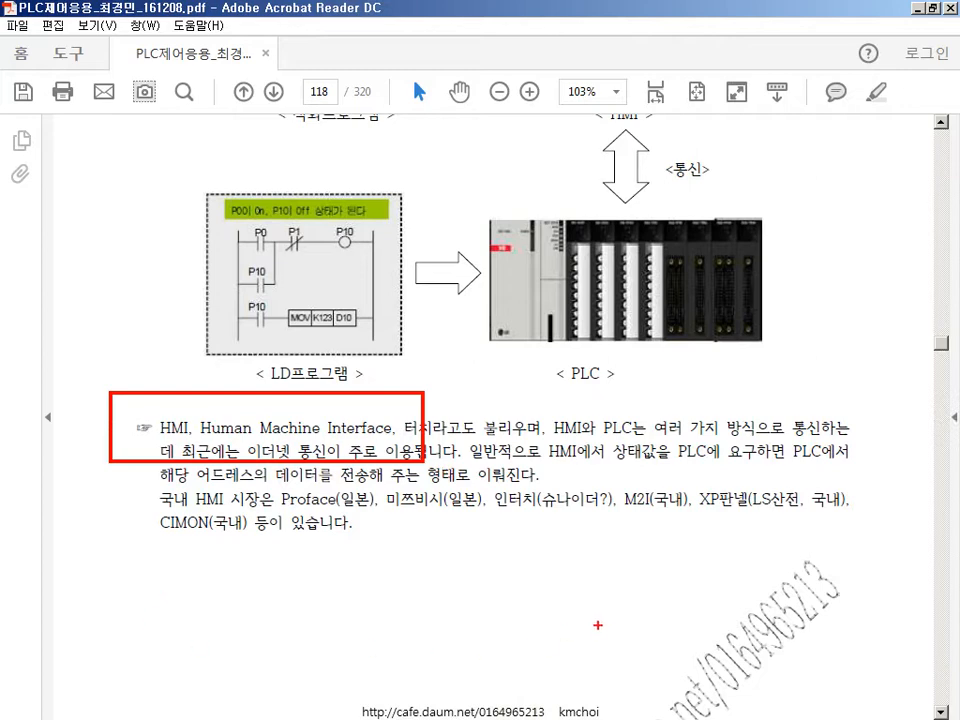
key("Escape")
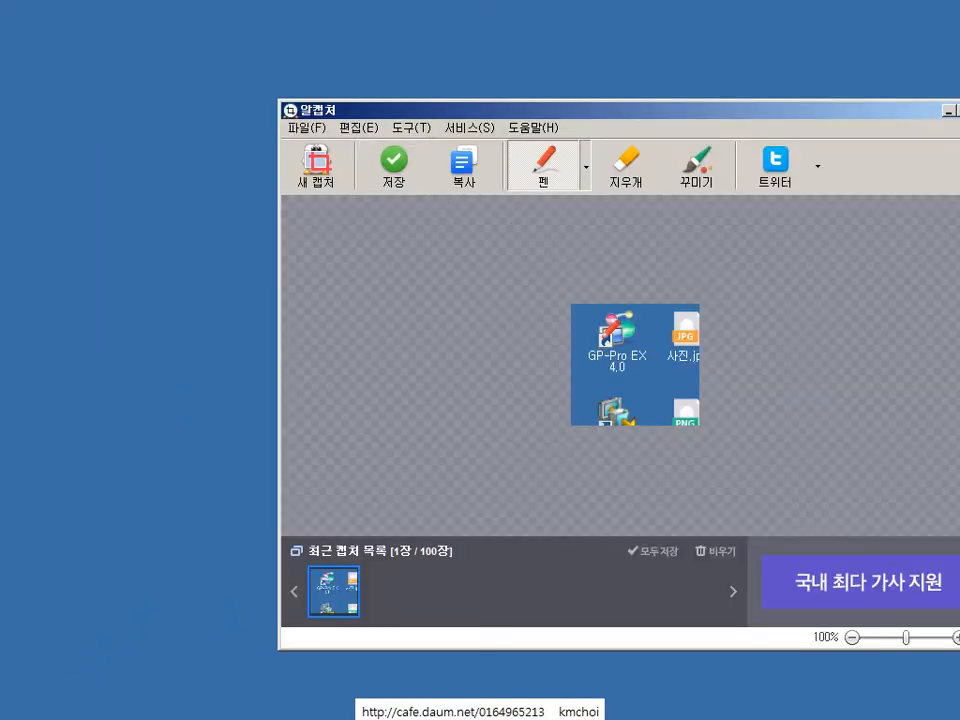
View the captured GP-Pro EX desktop shortcut, then close the screen-capture window.
left_click_drag(577, 277, 712, 406)
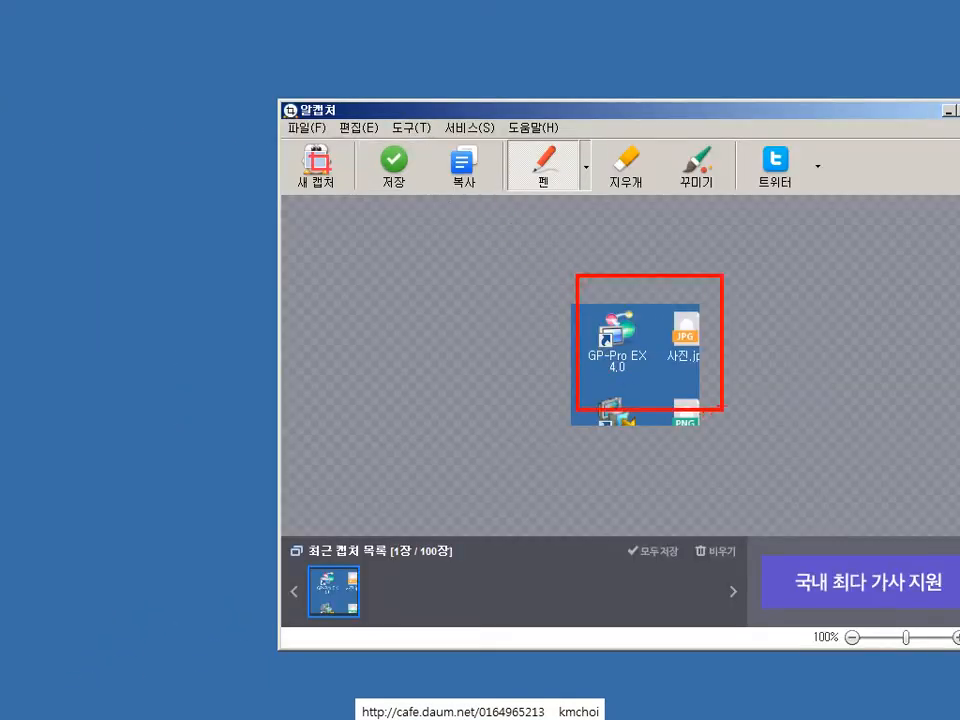
key("ctrl+z")
left_click_drag(643, 114, 338, 71)
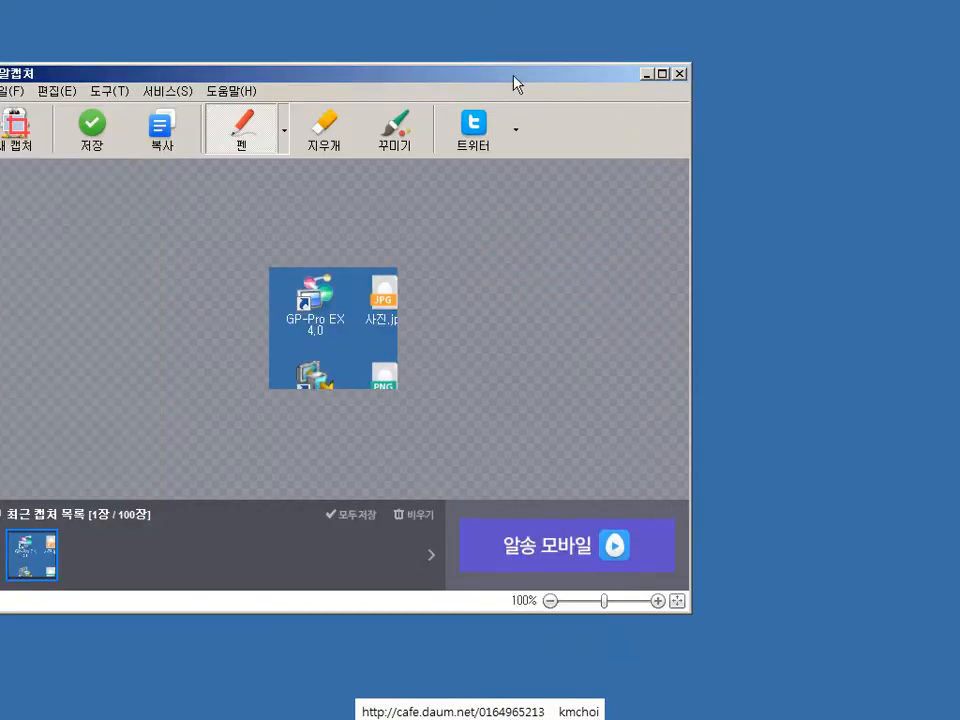
left_click(680, 74)
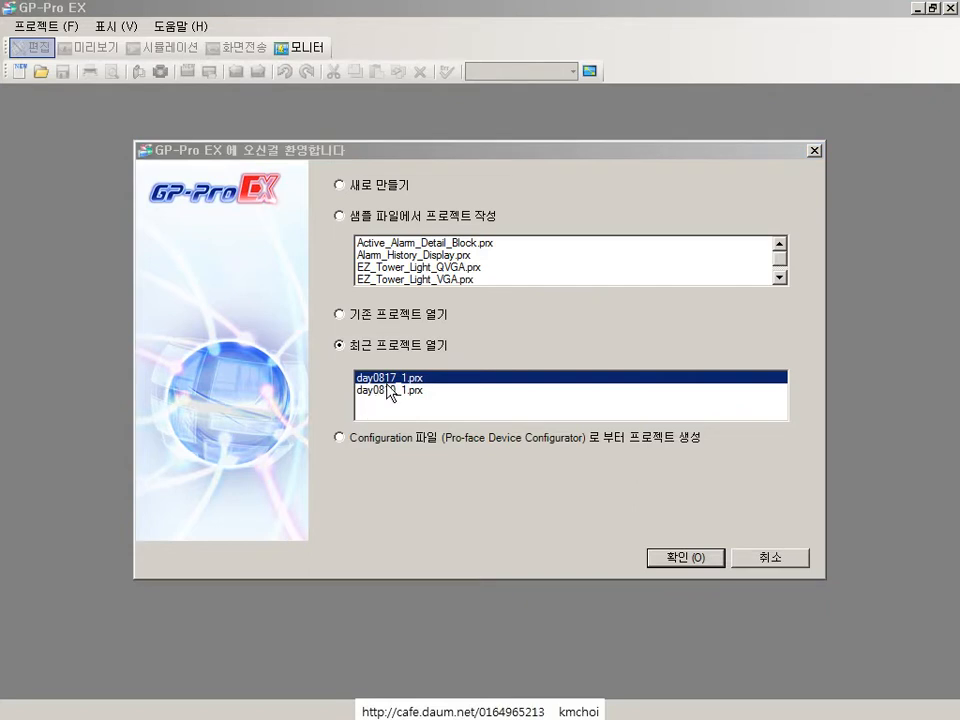
Start a new project in GP-Pro EX.
left_click(378, 187)
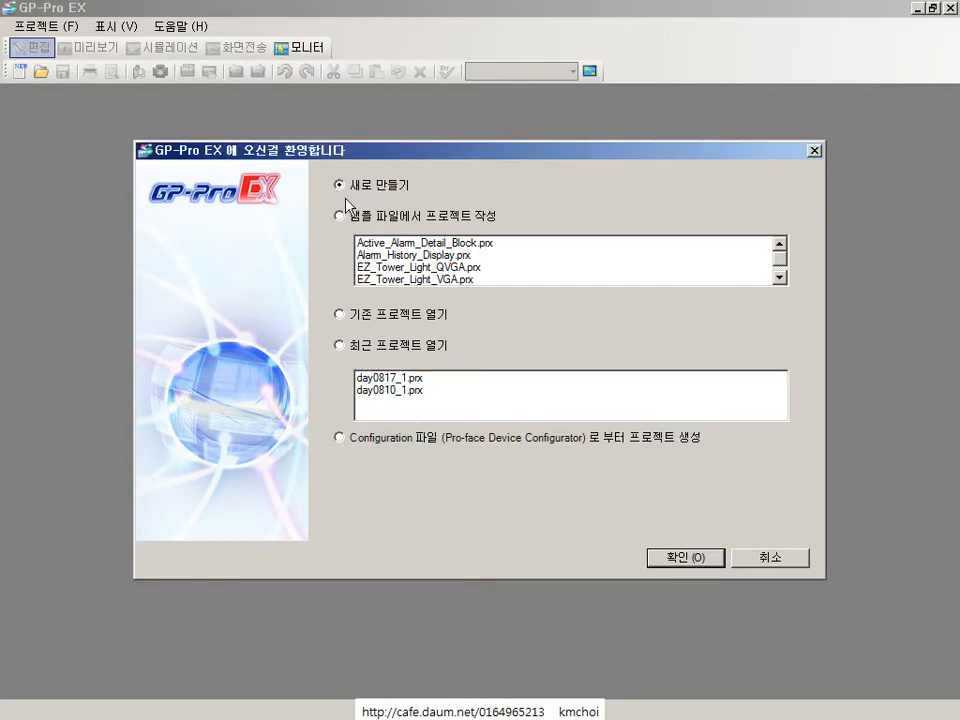
left_click(693, 562)
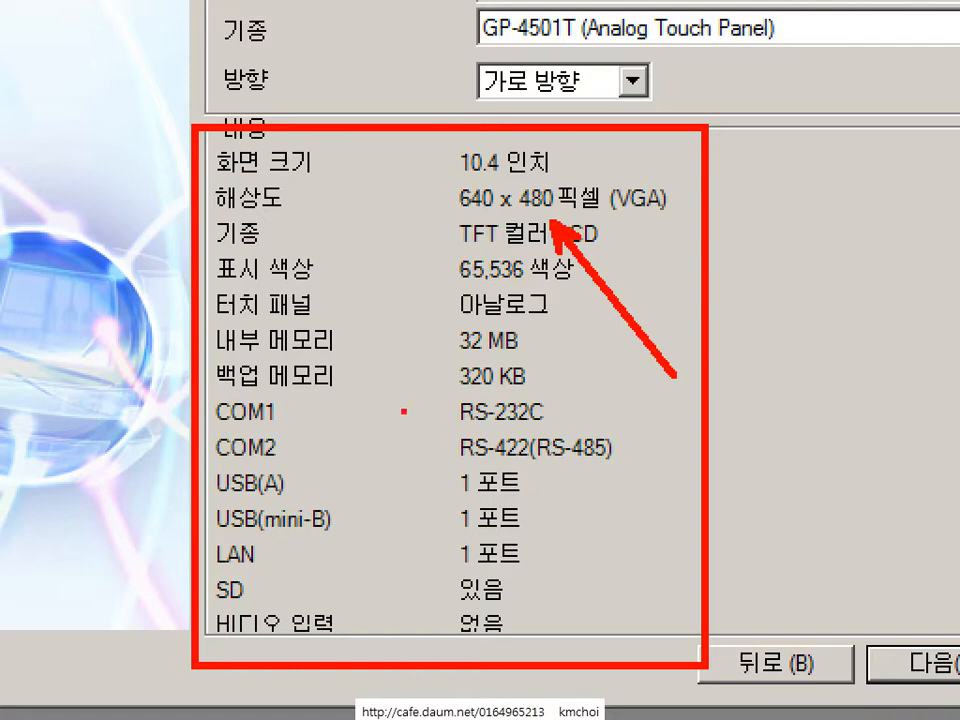
Review the GP-4501T display unit's specifications, including resolution, colours, serial, USB and LAN ports, and SD support.
left_click_drag(472, 283, 333, 402)
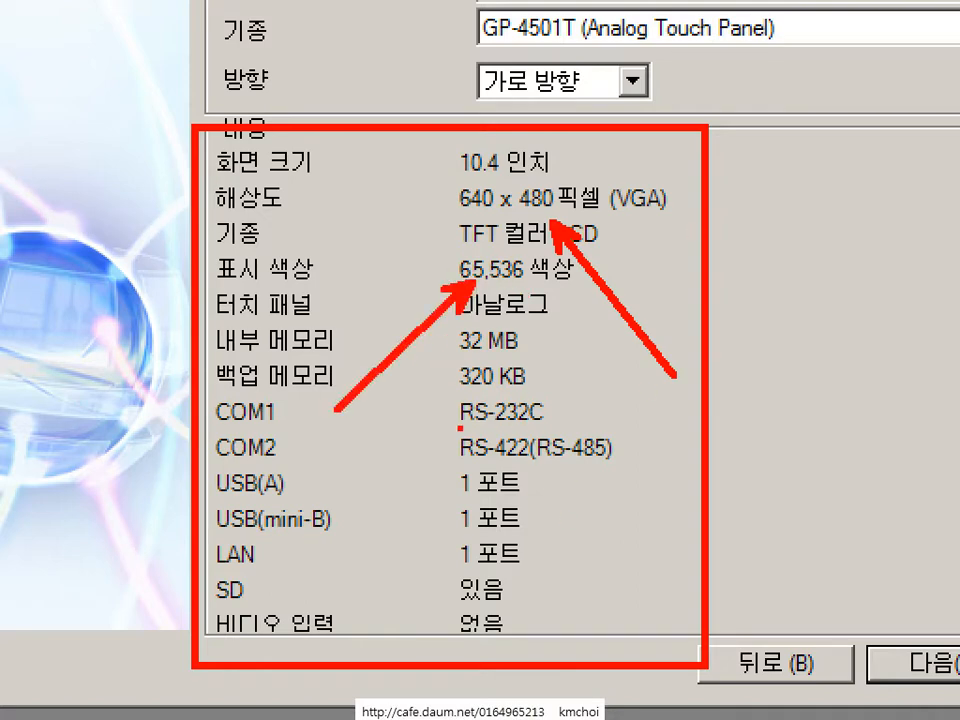
mouse_move(412, 392)
left_mouse_down()
mouse_move(456, 456)
mouse_move(595, 432)
left_mouse_up()
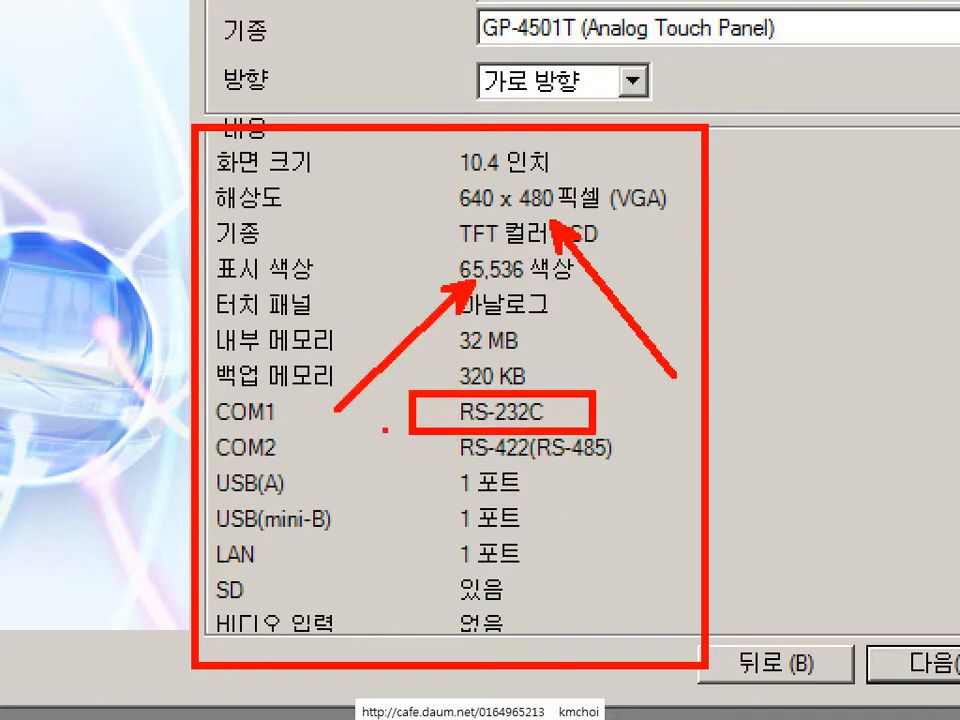
left_click_drag(403, 428, 712, 458)
mouse_move(142, 456)
left_mouse_down()
mouse_move(326, 514)
mouse_move(647, 527)
left_mouse_up()
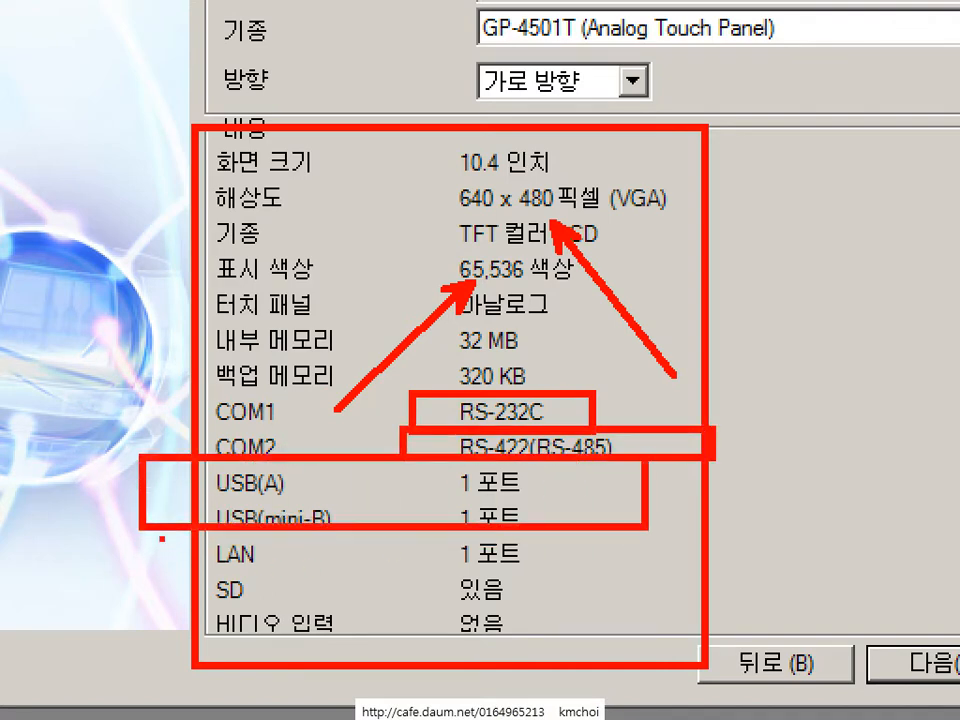
mouse_move(148, 530)
left_mouse_down()
mouse_move(523, 578)
mouse_move(614, 560)
left_mouse_up()
left_click_drag(143, 562, 555, 612)
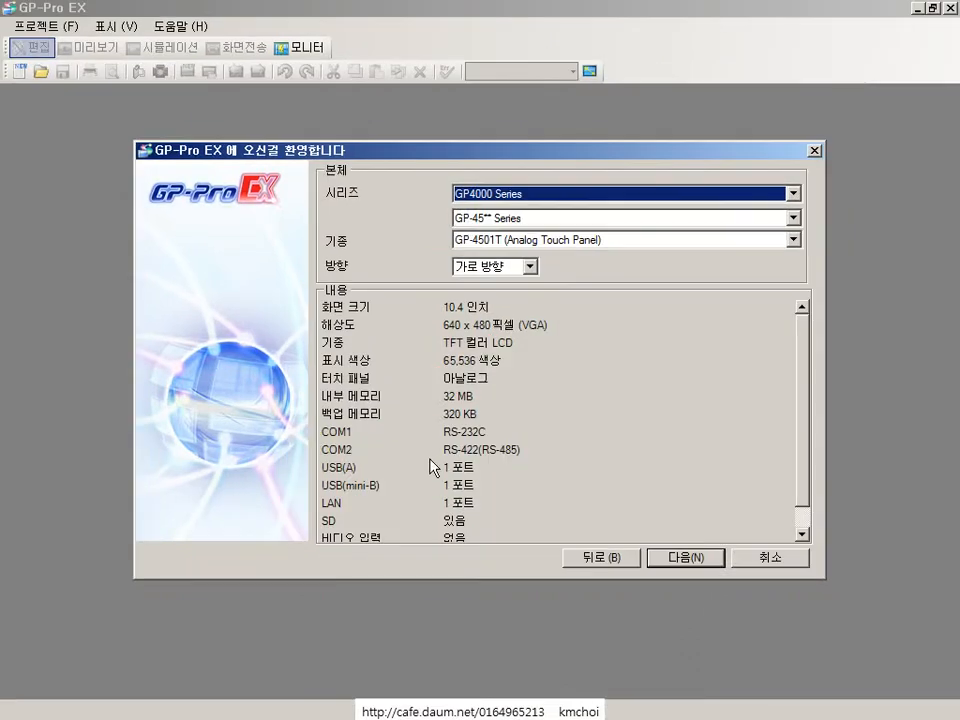
key("ctrl+1")
left_click(416, 472)
left_click_drag(550, 528, 845, 452)
key("ctrl+1")
left_click(443, 495)
mouse_move(148, 296)
left_mouse_down()
mouse_move(561, 636)
mouse_move(619, 638)
left_mouse_up()
key("Escape")
Accept the GP-4501T display unit and set the connected device's manufacturer to Mitsubishi Electric Corporation.
left_click(688, 557)
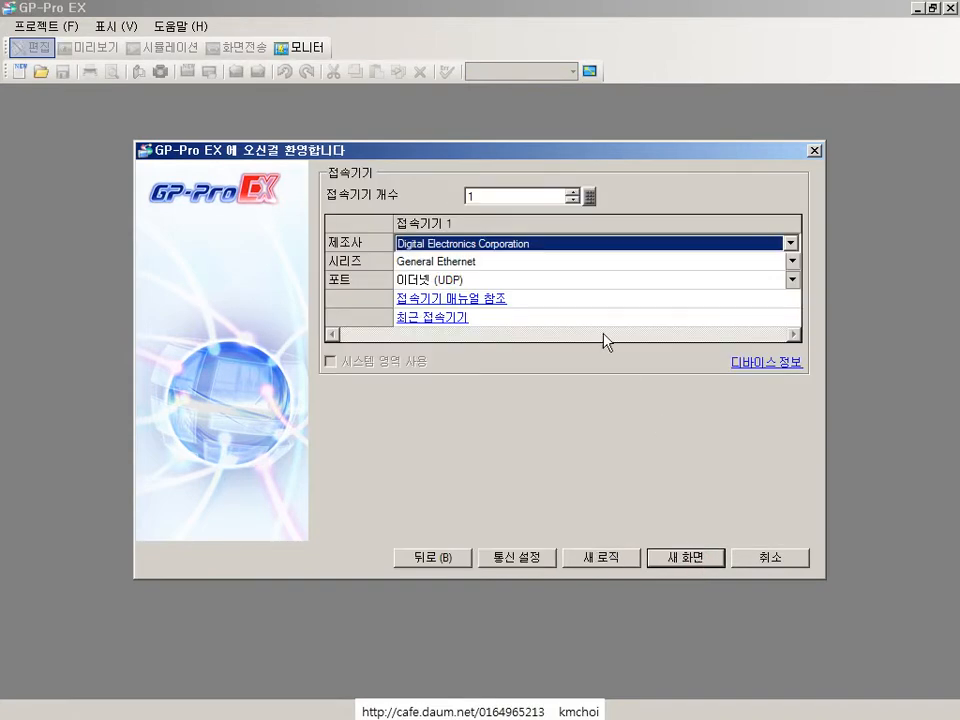
key("ctrl+1")
left_click(304, 149)
mouse_move(148, 135)
left_mouse_down()
mouse_move(177, 161)
mouse_move(302, 208)
left_mouse_up()
left_click(654, 328)
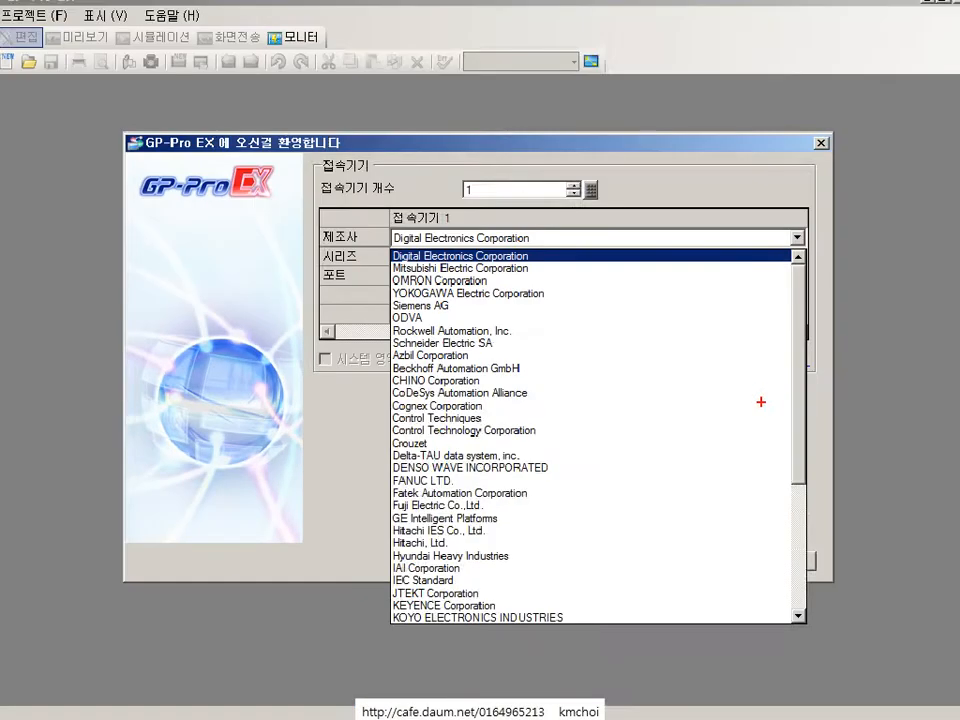
key("Escape")
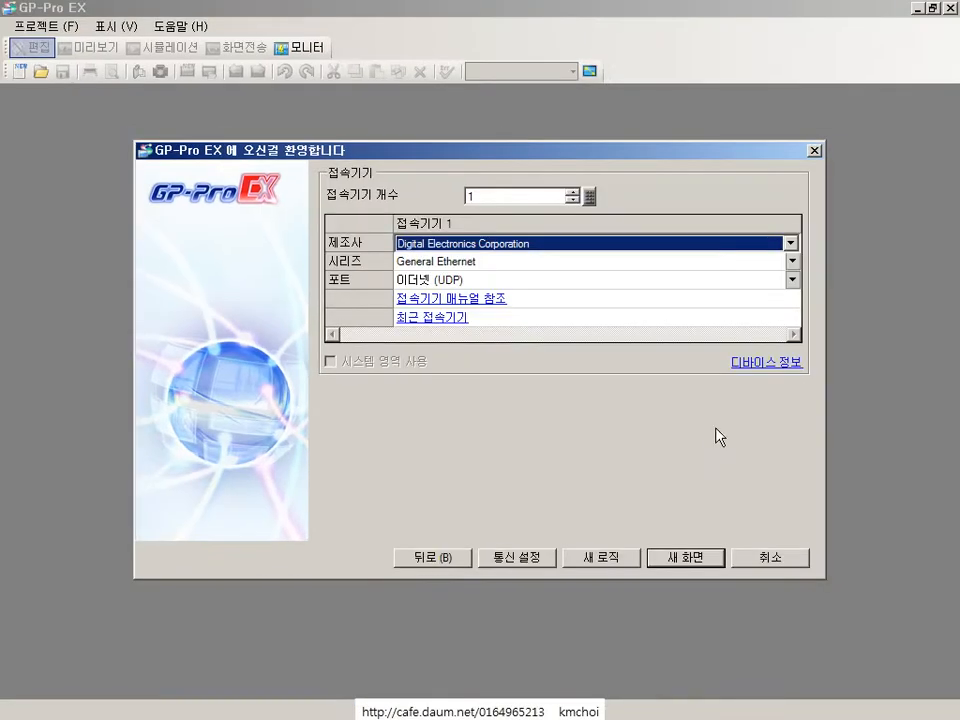
left_click(382, 12)
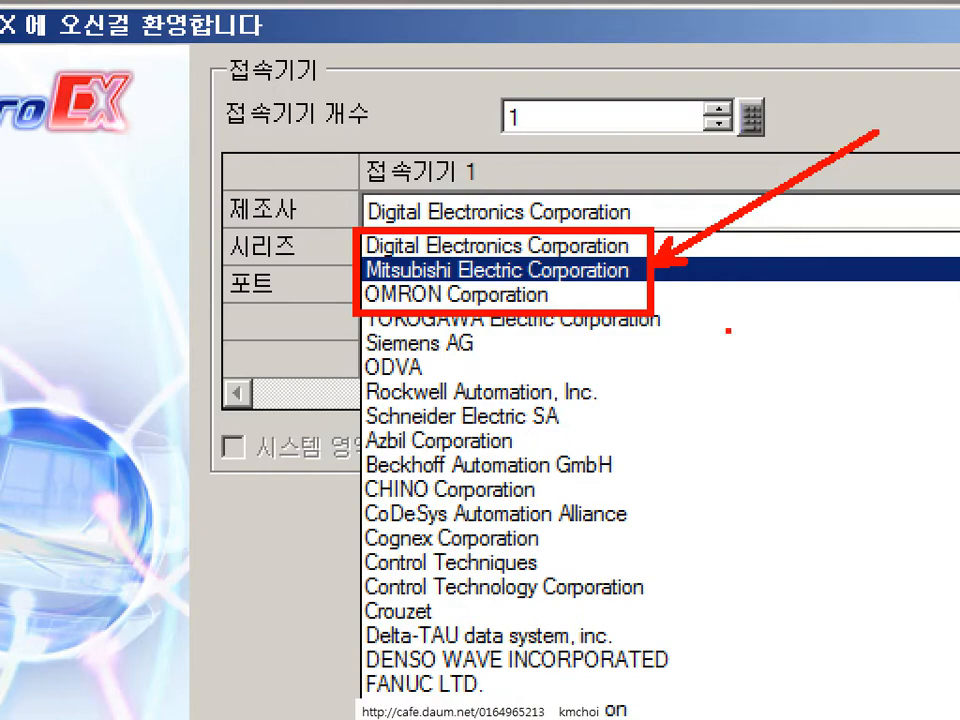
key("Escape")
left_click(437, 213)
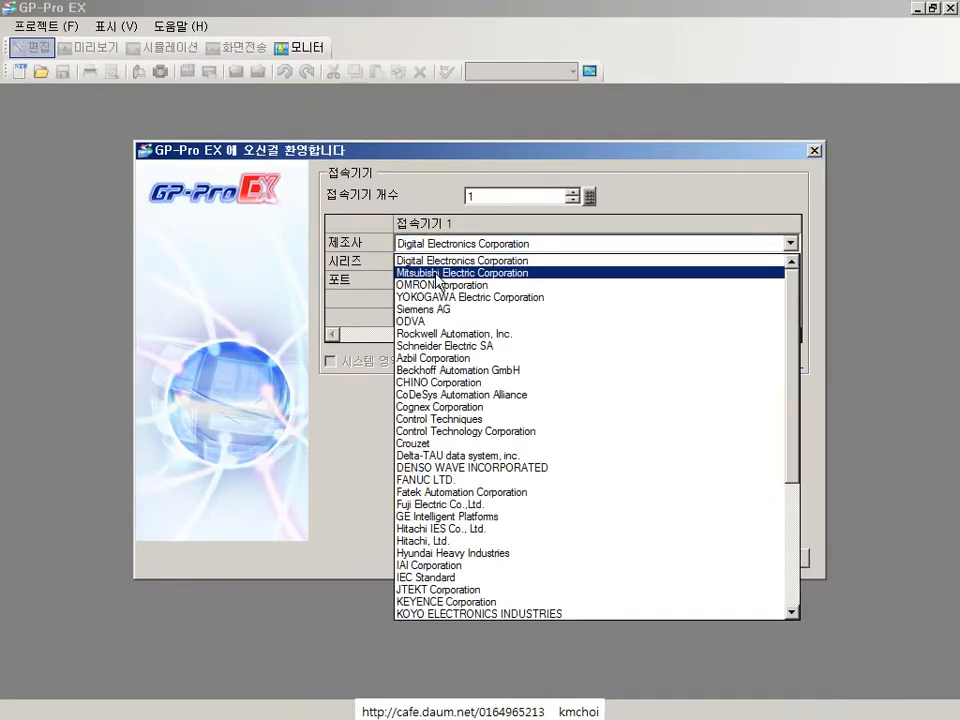
left_click(433, 272)
Set the device series to Q Series QnU CPU Ethernet with the Ethernet (UDP) port, and create a new screen.
left_click(429, 260)
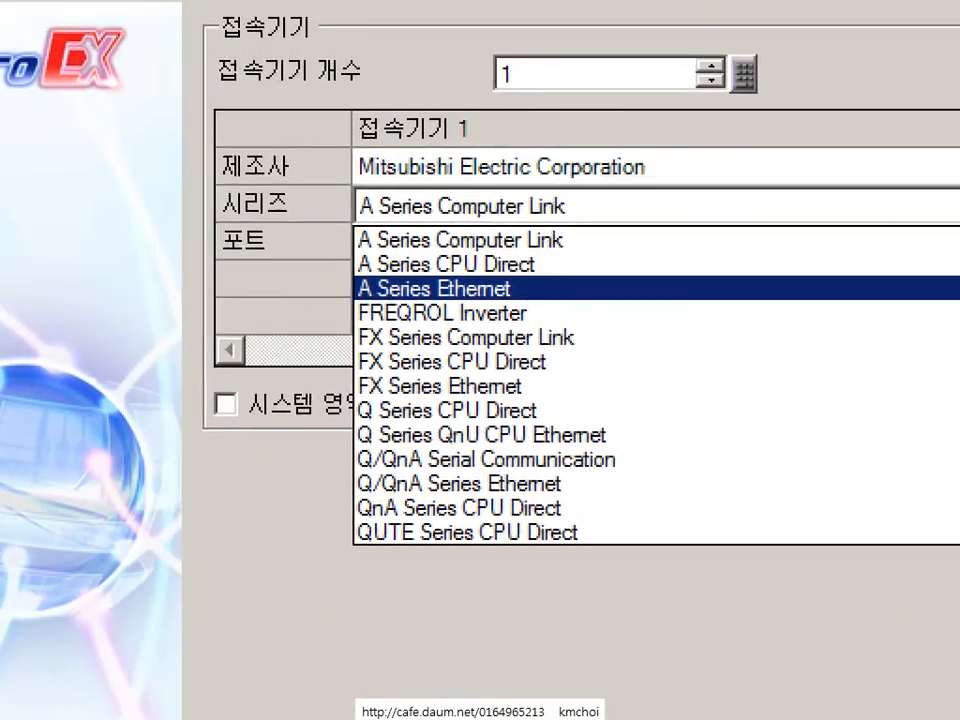
key("Escape")
left_click(459, 266)
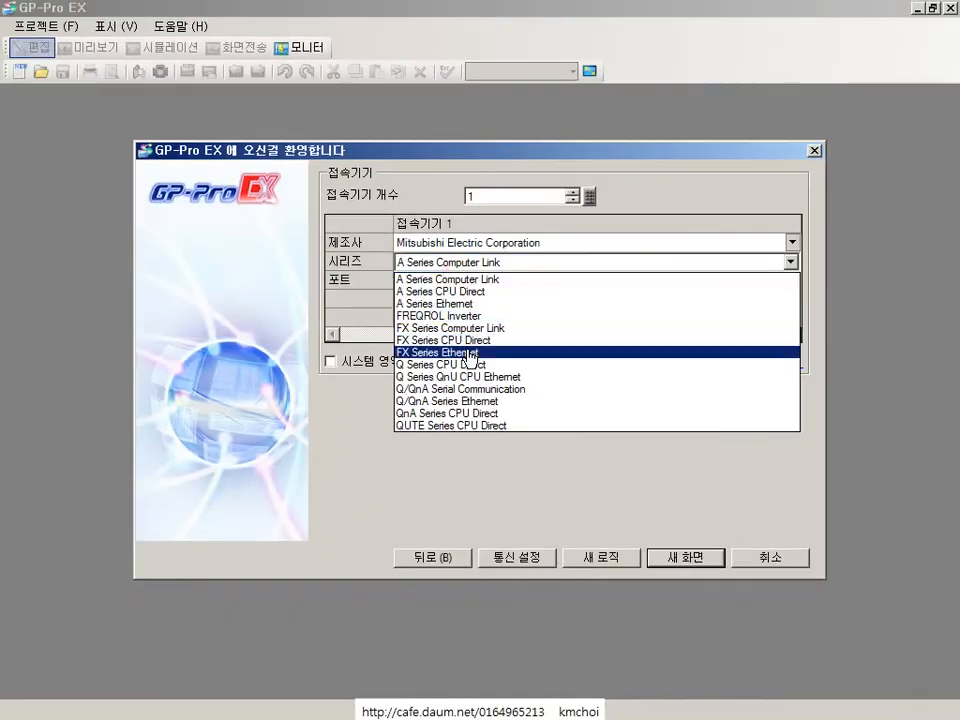
left_click(460, 377)
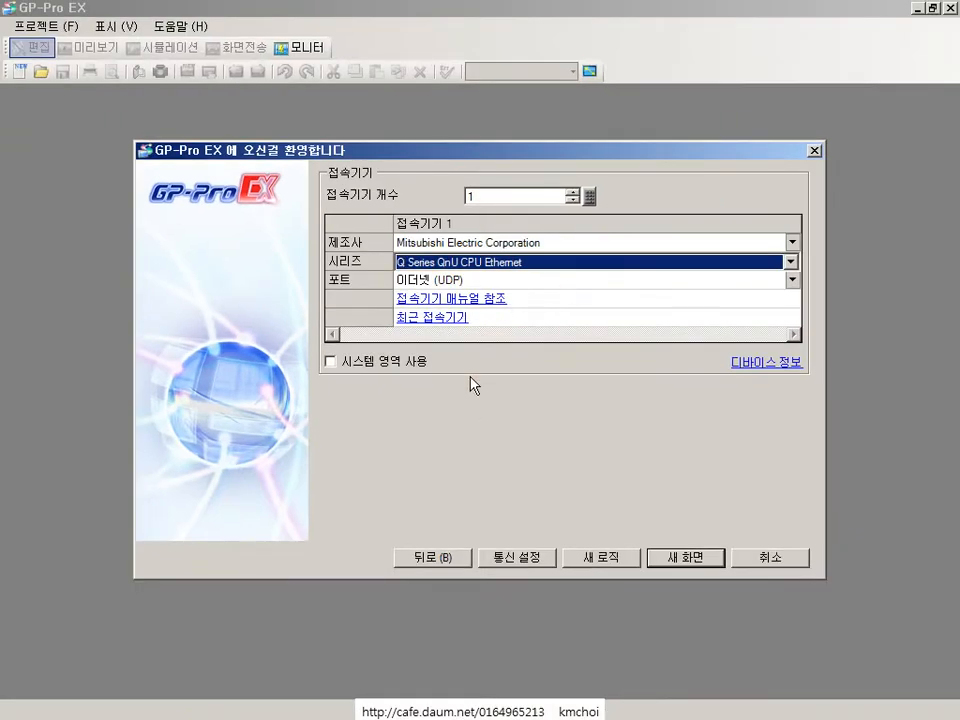
left_click(439, 282)
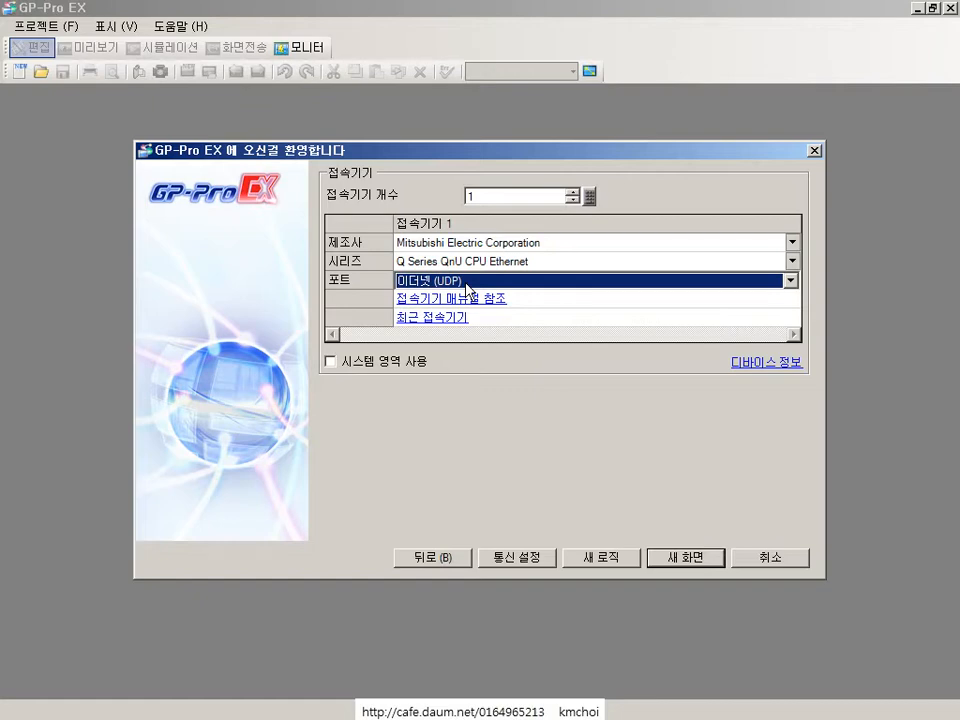
left_click(690, 558)
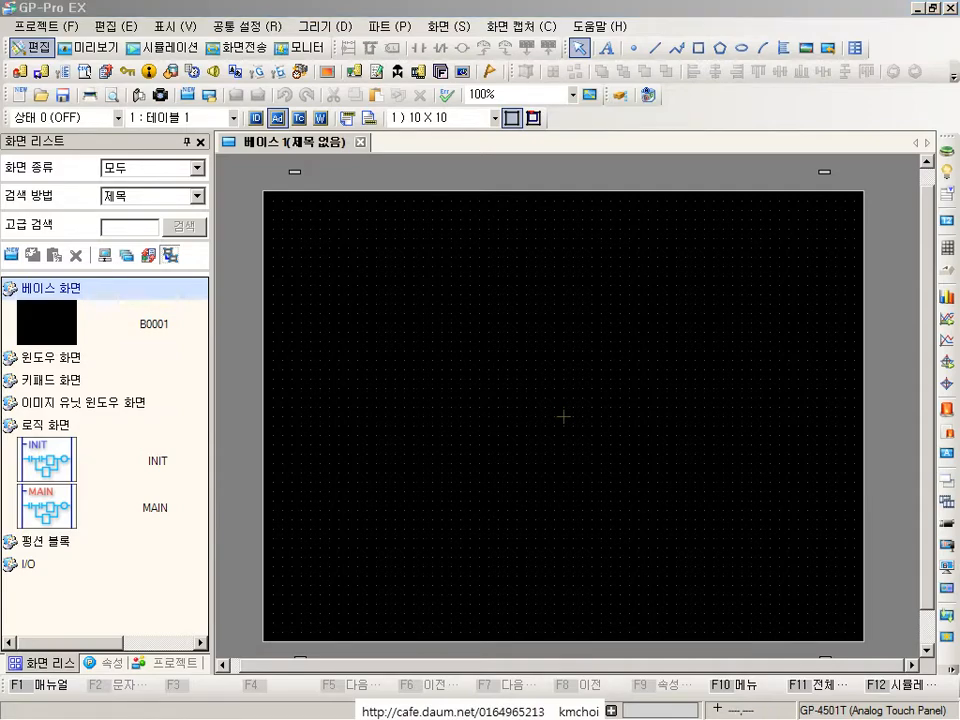
Switch to the GX Works2 ladder project and display its Navigation window.
key("alt+Tab")
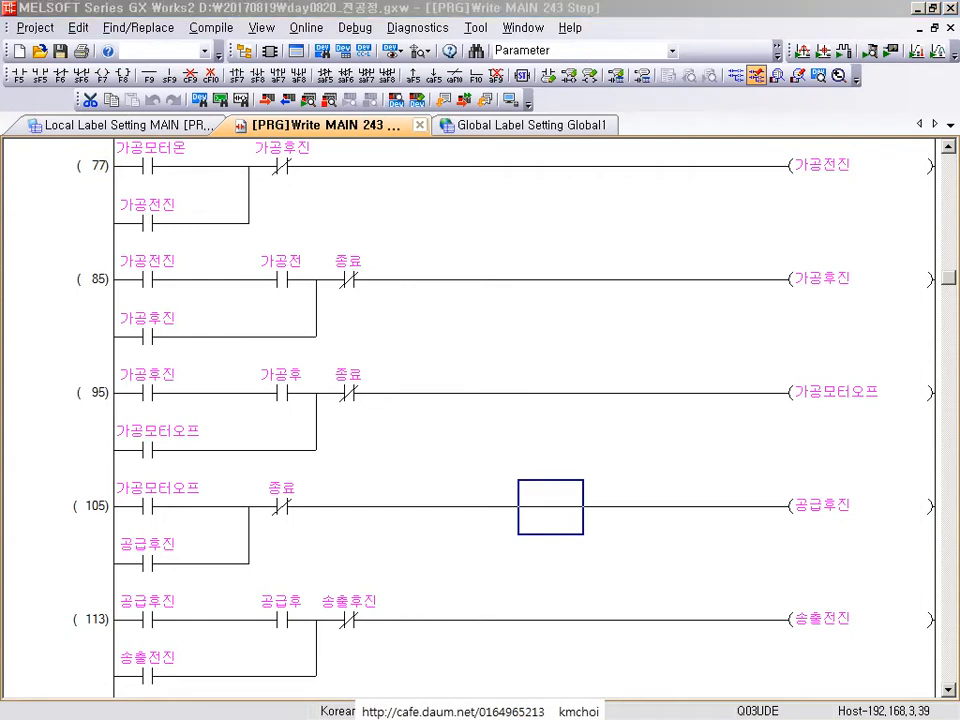
left_click(262, 28)
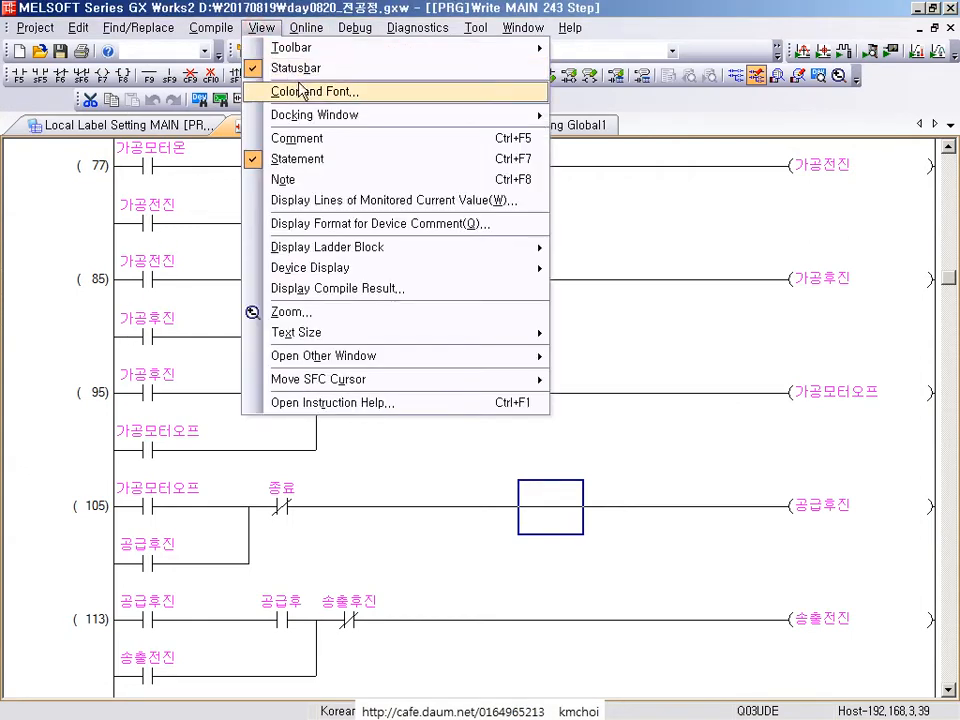
mouse_move(362, 116)
left_click(606, 118)
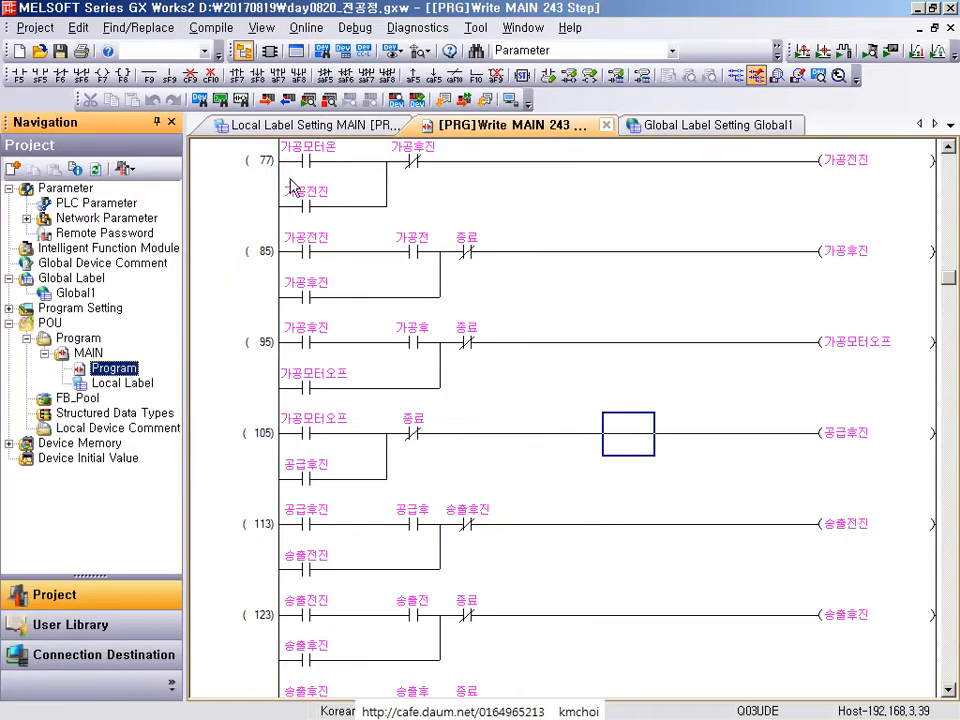
Open the PLC parameters and check the CPU's IP address in the built-in Ethernet port settings.
double_click(90, 204)
left_click(710, 58)
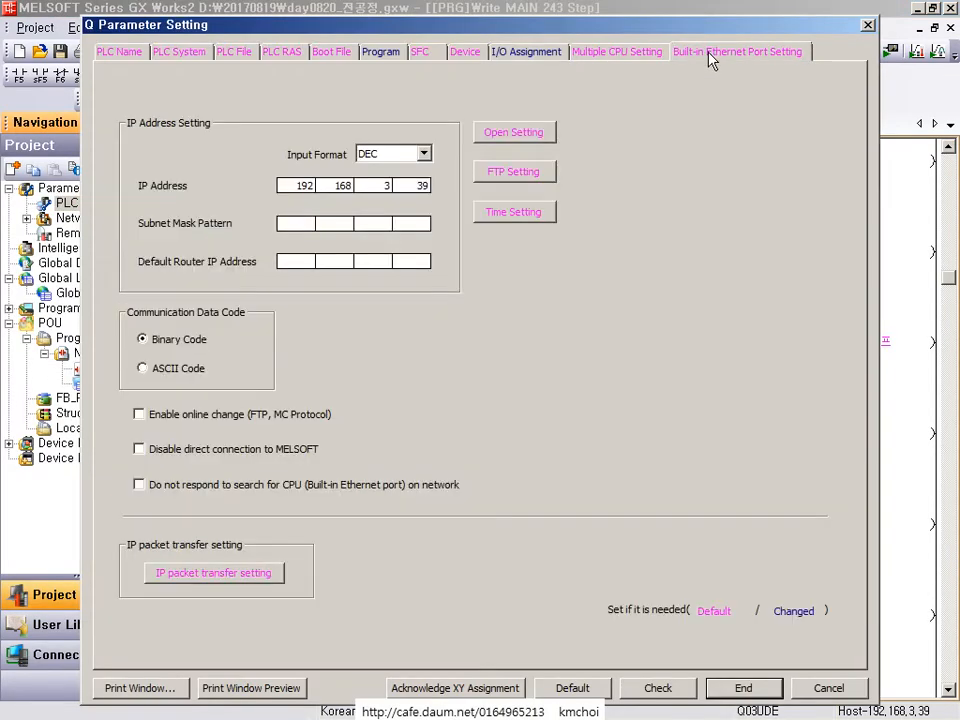
left_click_drag(683, 31, 845, 73)
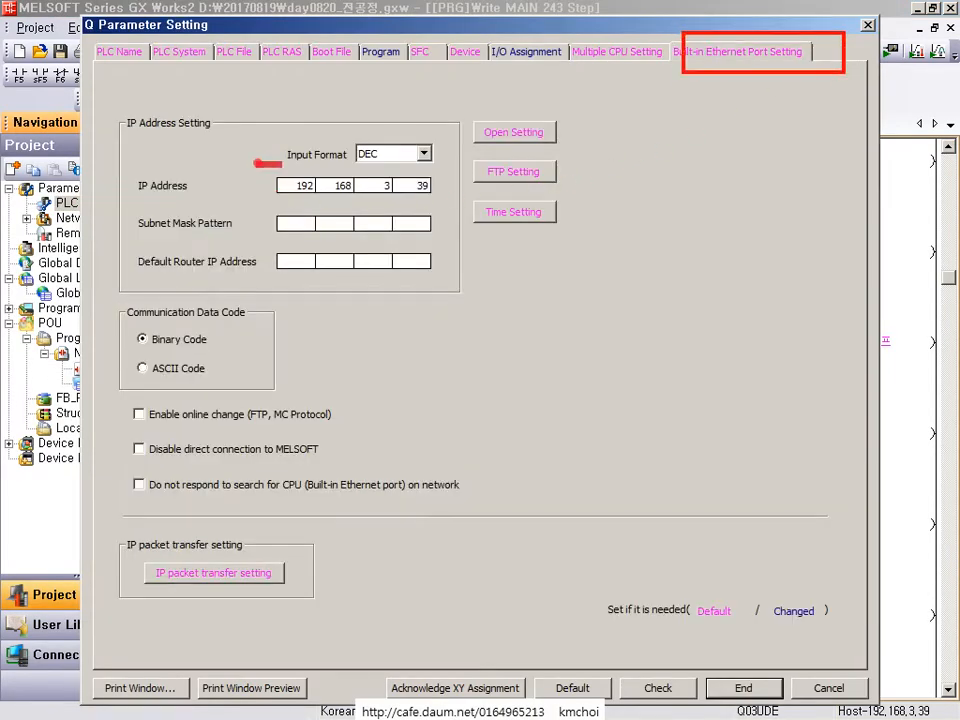
left_click_drag(281, 164, 444, 203)
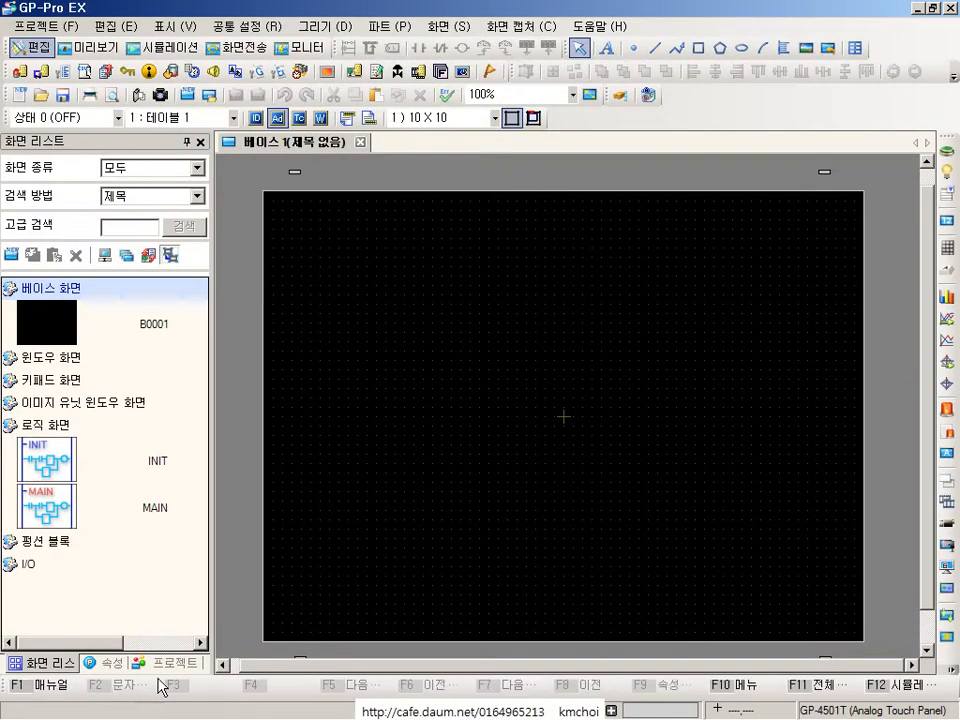
In GP-Pro EX, open the project's connected device settings and set PLC1's IP address to 192.168.3.39.
left_click(167, 662)
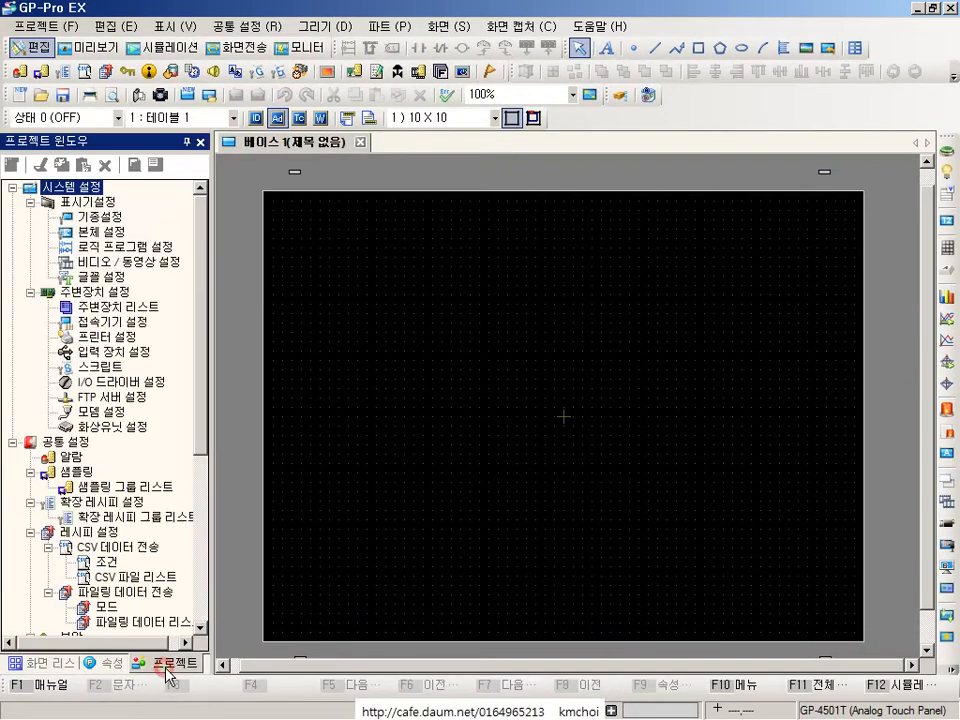
left_click(132, 324)
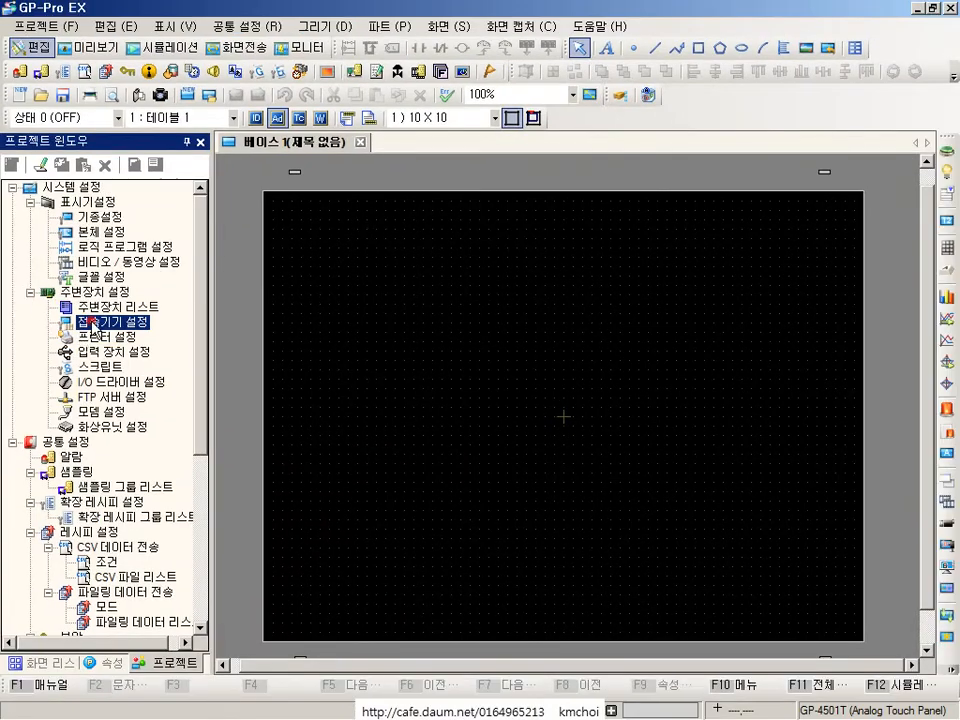
double_click(90, 322)
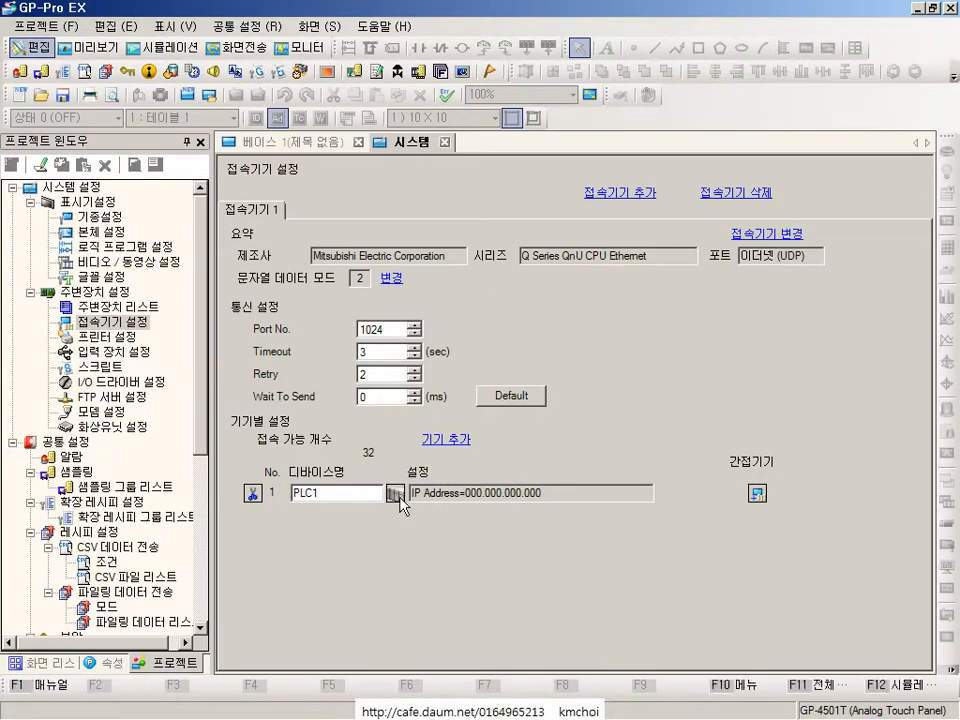
left_click(395, 491)
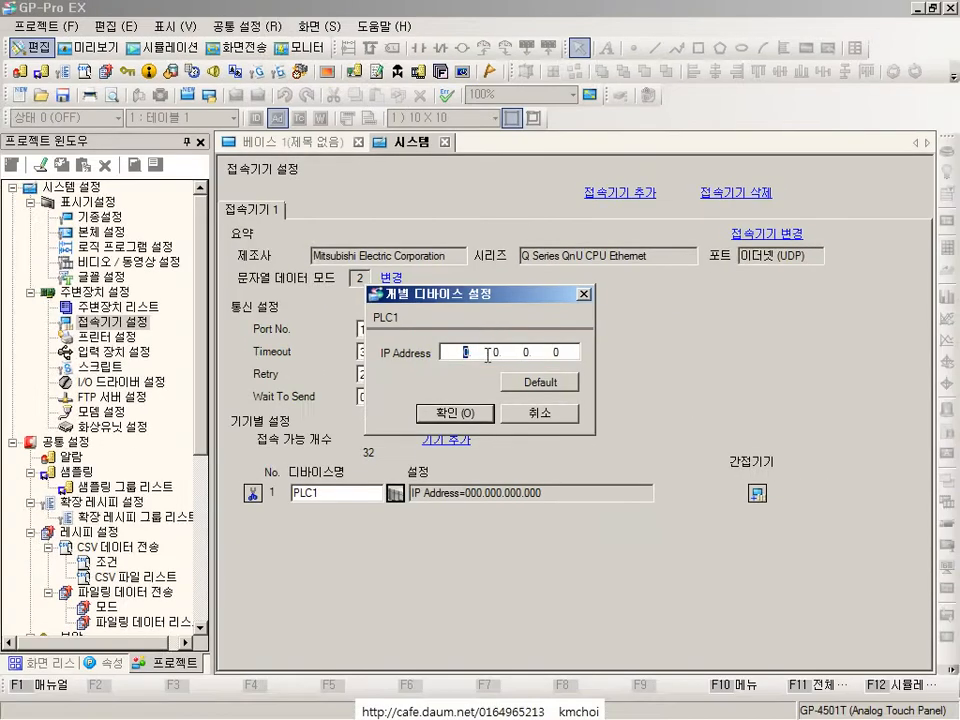
type("192.168.3.39")
left_click(485, 412)
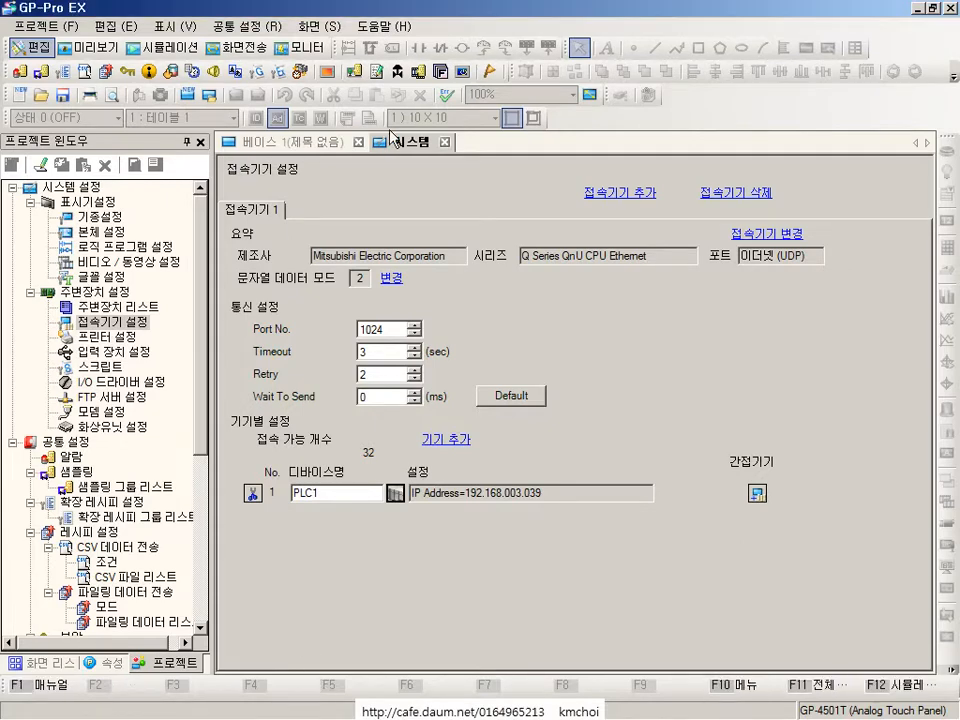
Display the Base 1 screen and look over its drawing area.
left_click(290, 142)
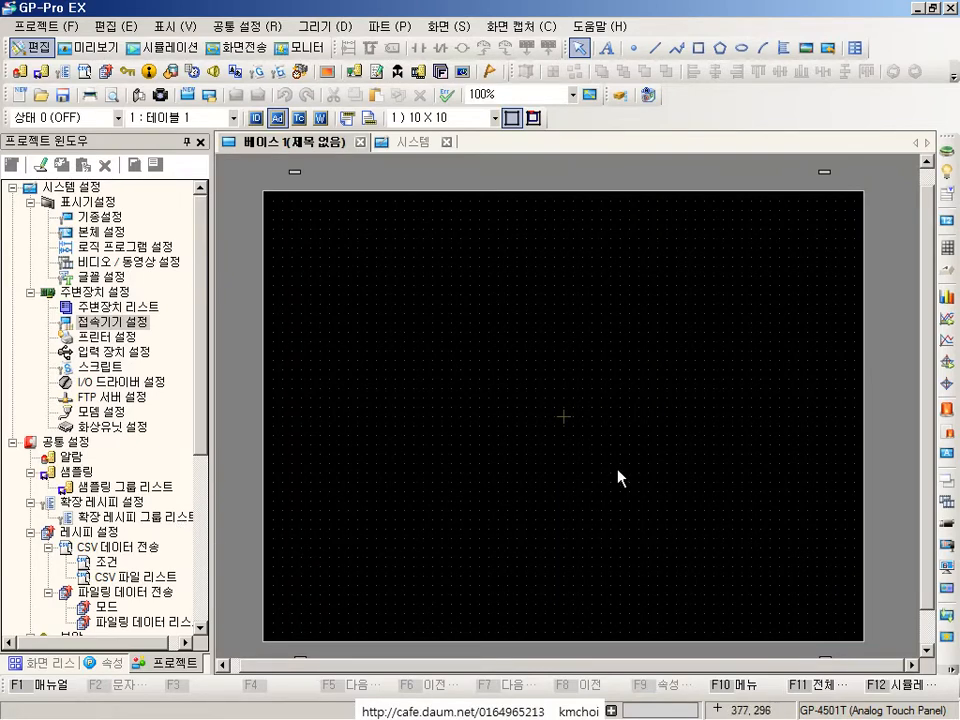
left_click(653, 390)
left_click(373, 418)
left_click_drag(246, 166, 838, 637)
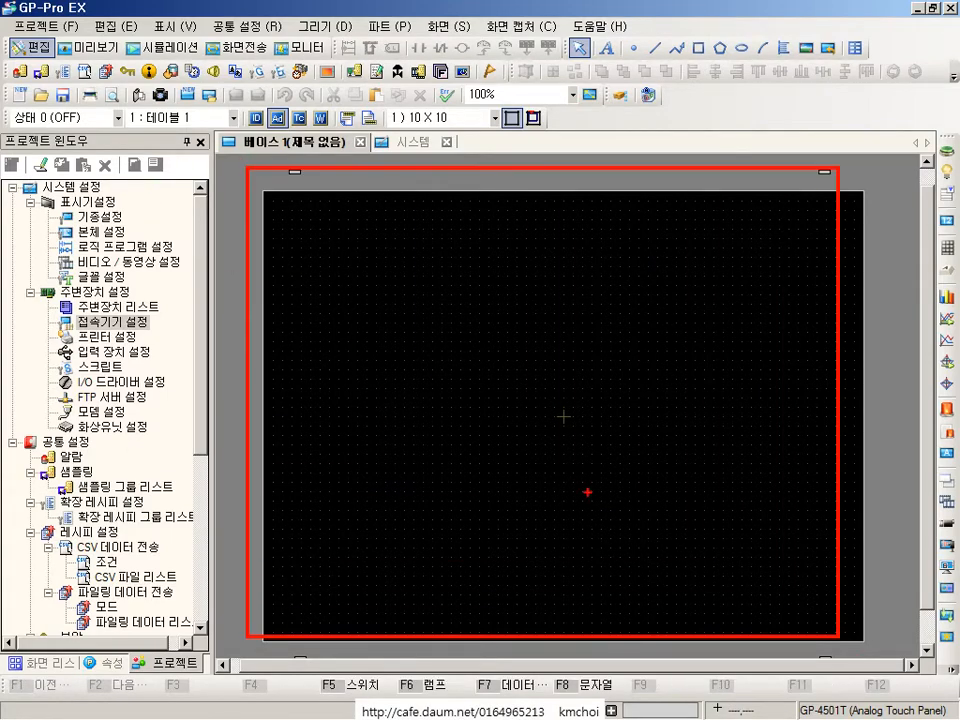
left_click_drag(55, 247, 328, 272)
key("Escape")
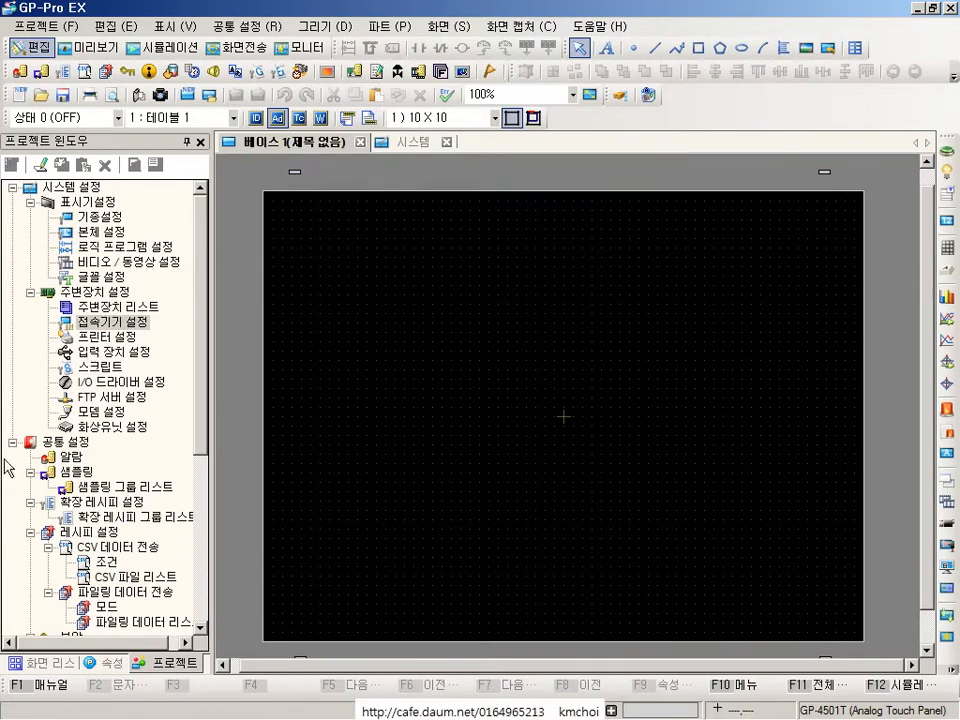
Display the project's screen list and examine the available workspace windows.
left_click(45, 662)
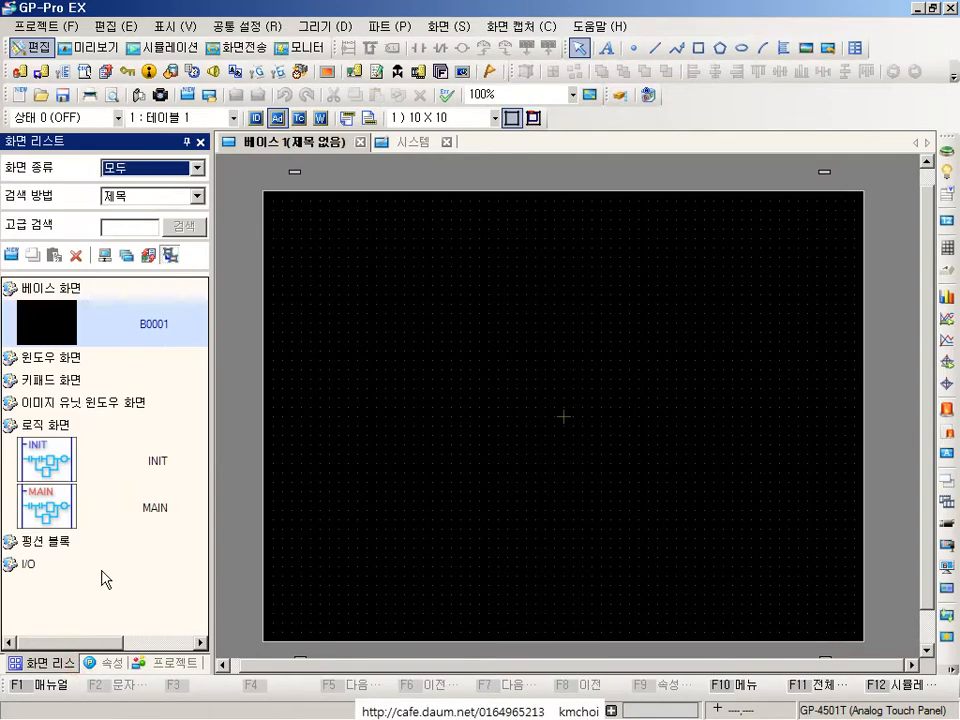
key("ctrl+1")
left_click(62, 688)
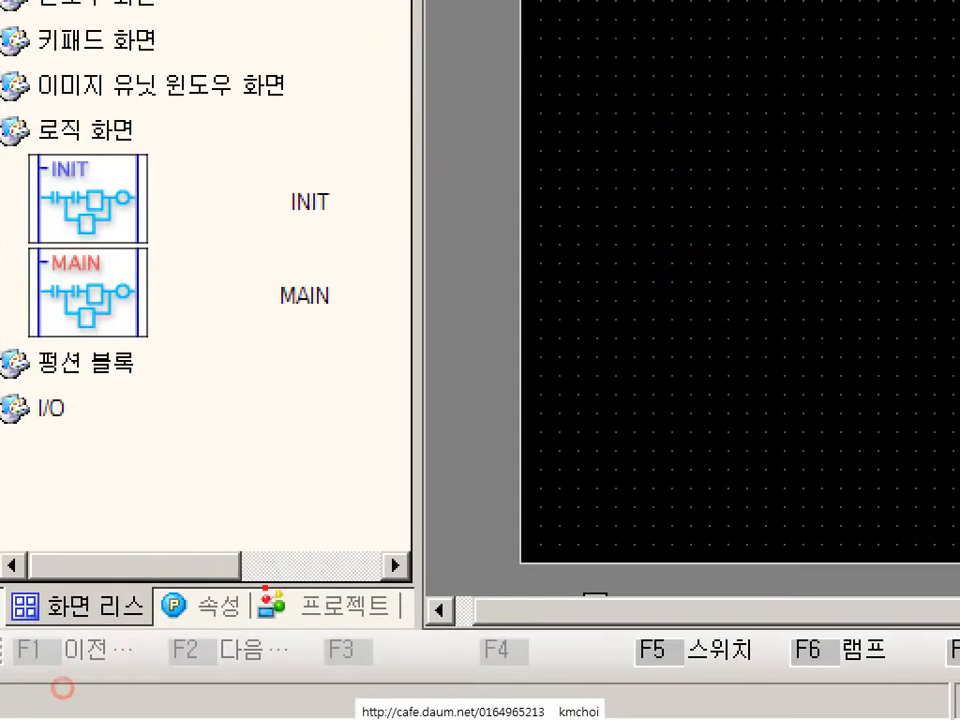
left_click_drag(360, 596, 740, 222)
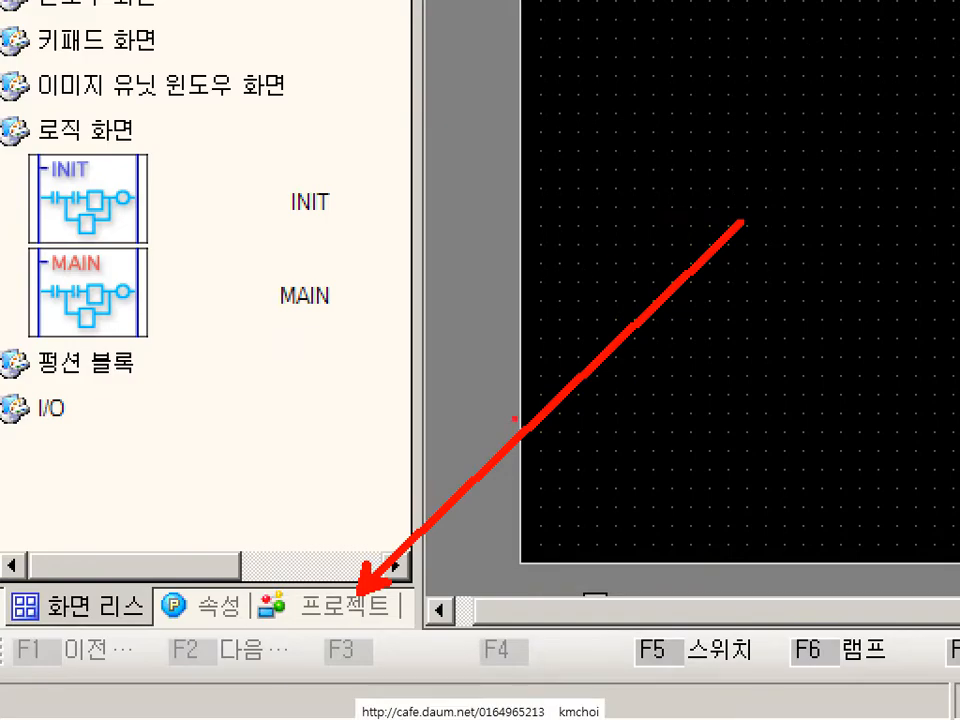
key("Escape")
Show the project window and open the connected device settings to review the PLC1 entry.
left_click(182, 669)
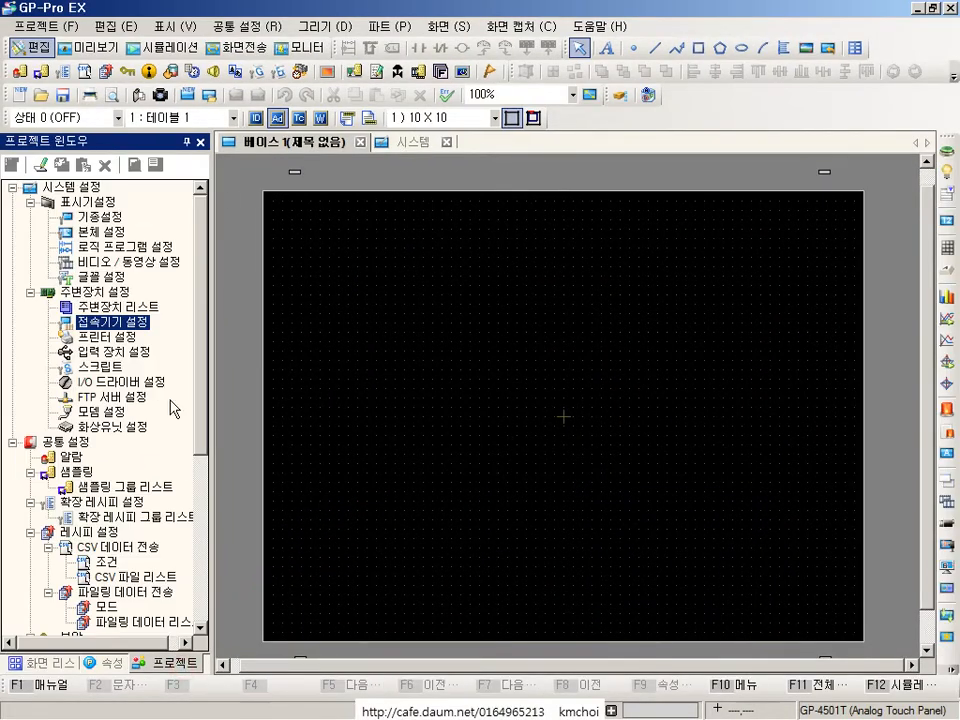
key("ctrl+1")
left_click_drag(43, 239, 258, 350)
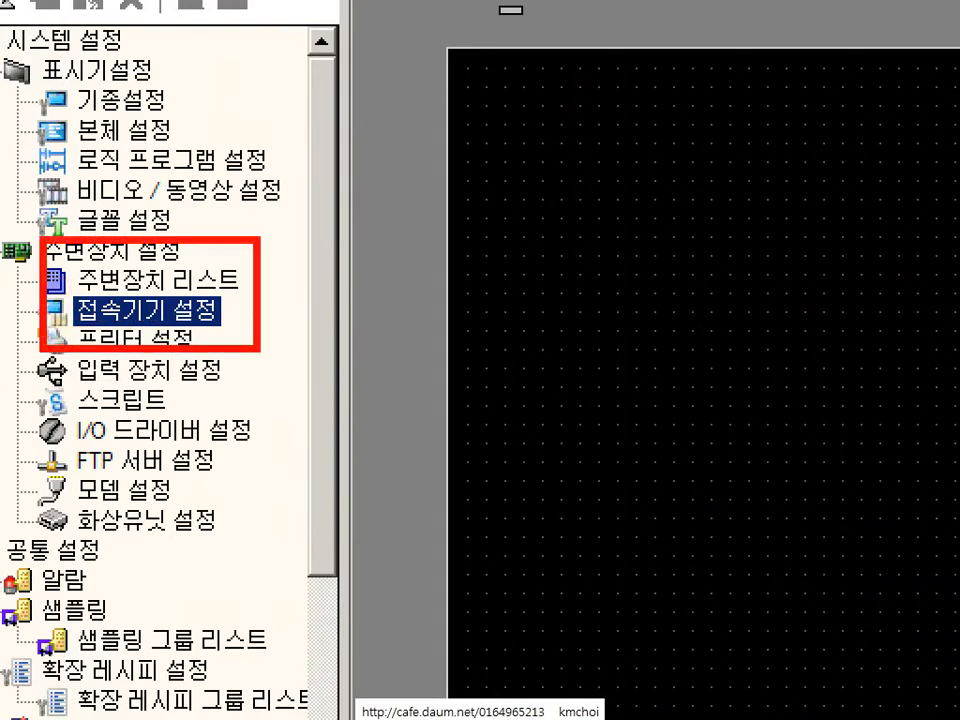
key("Escape")
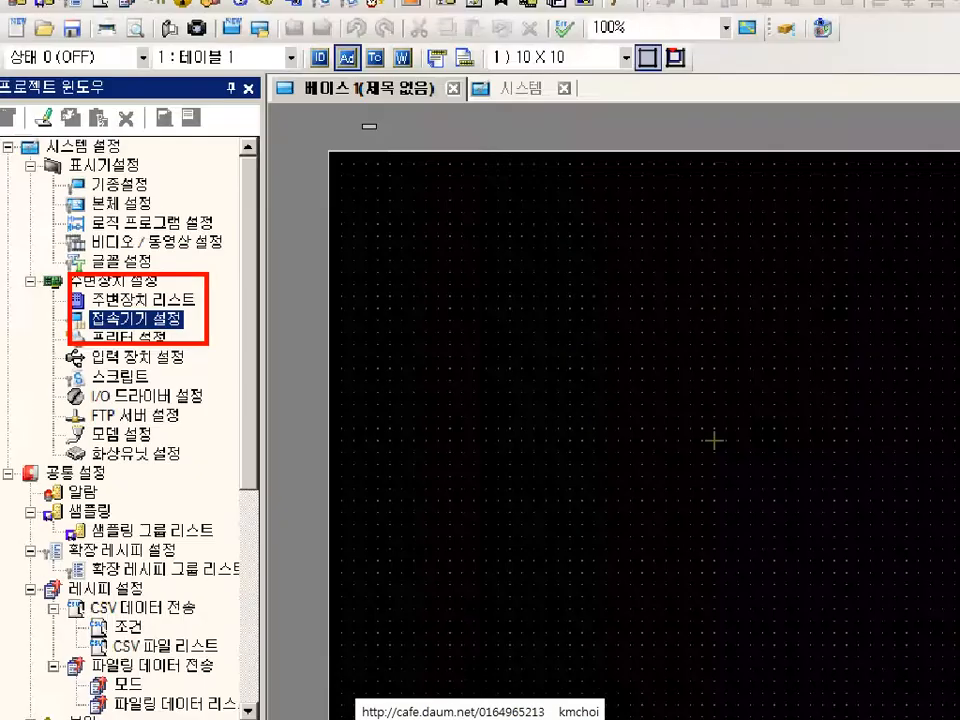
double_click(110, 321)
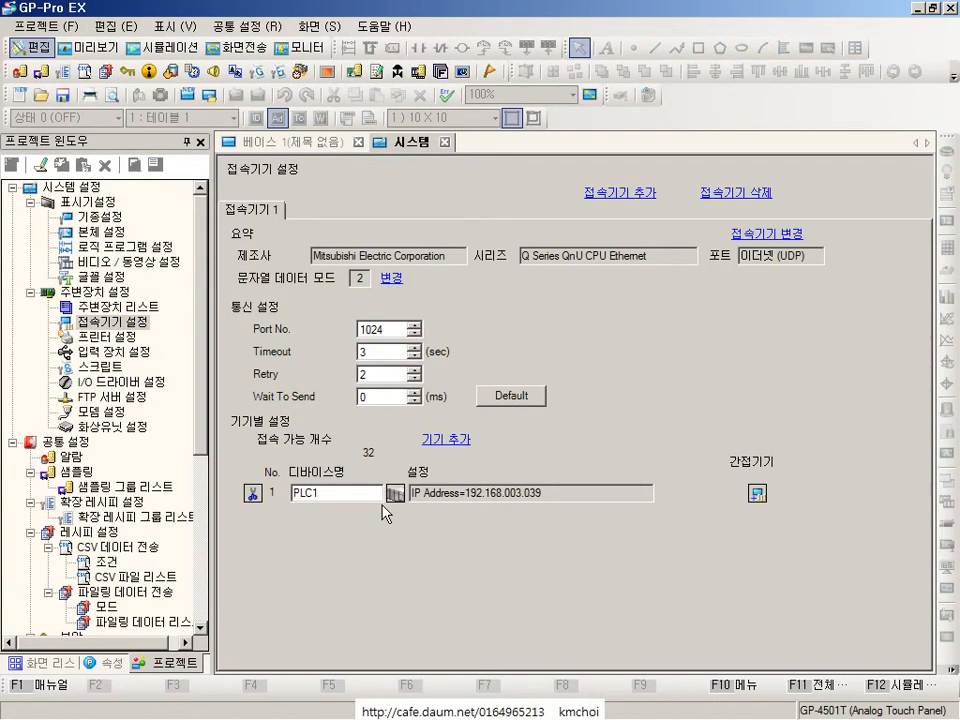
key("ctrl+1")
left_click_drag(386, 493, 343, 636)
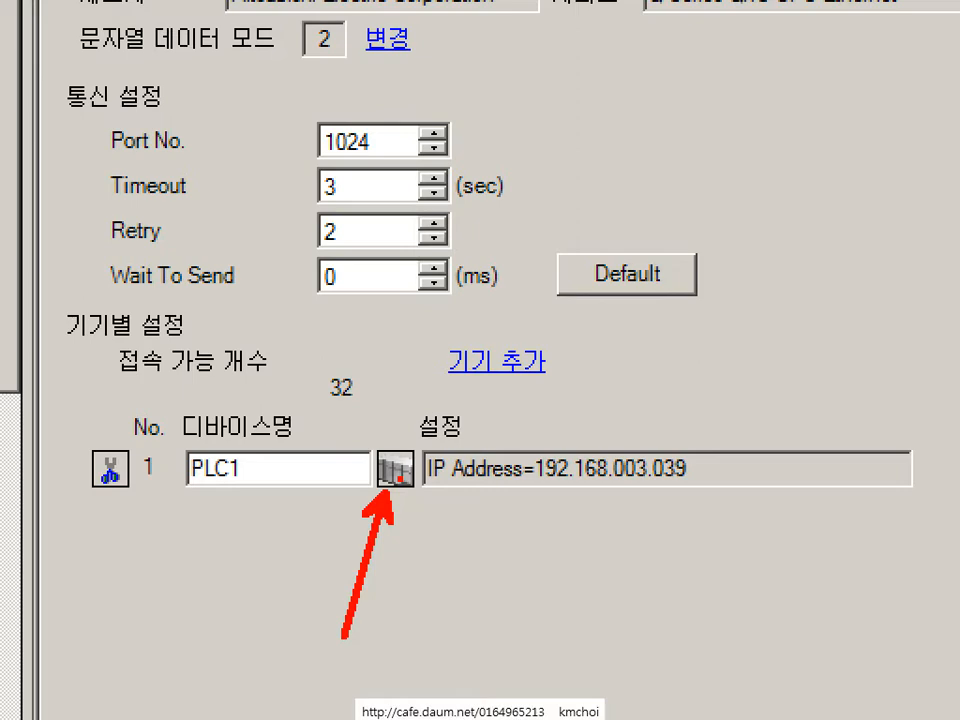
key("Escape")
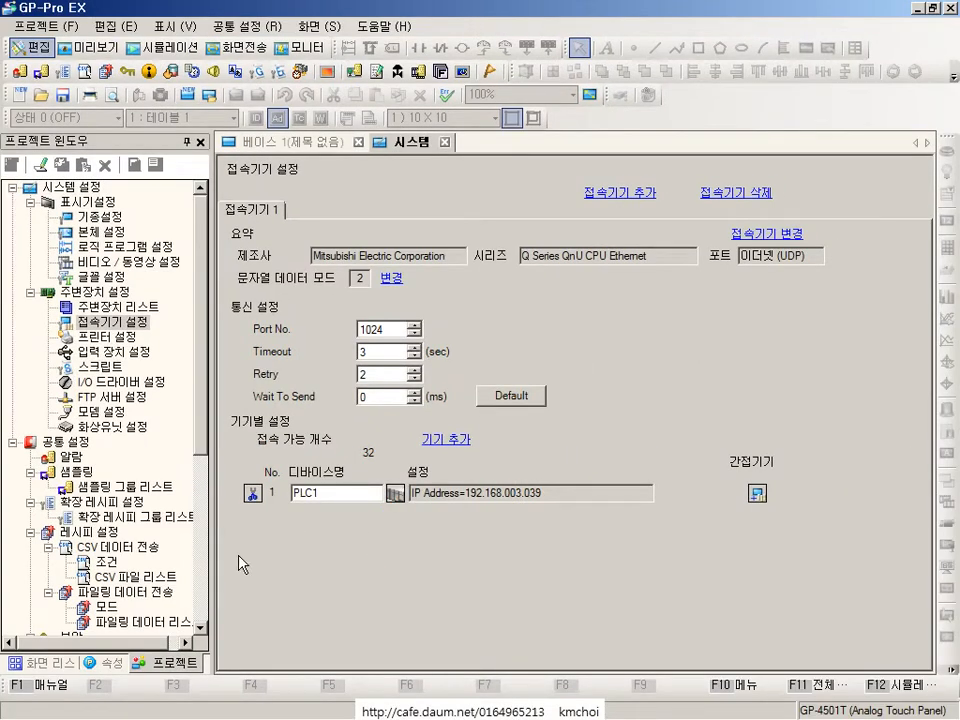
Check in the workspace display options whether the project window is enabled, and locate the connected device settings in its tree.
left_click(40, 662)
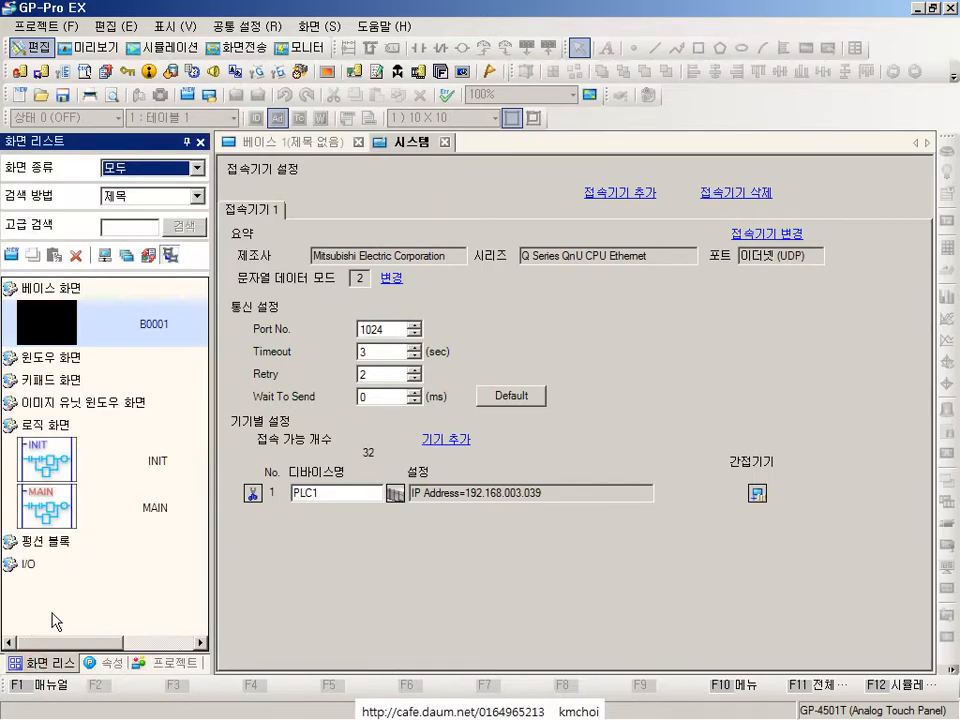
left_click(160, 663)
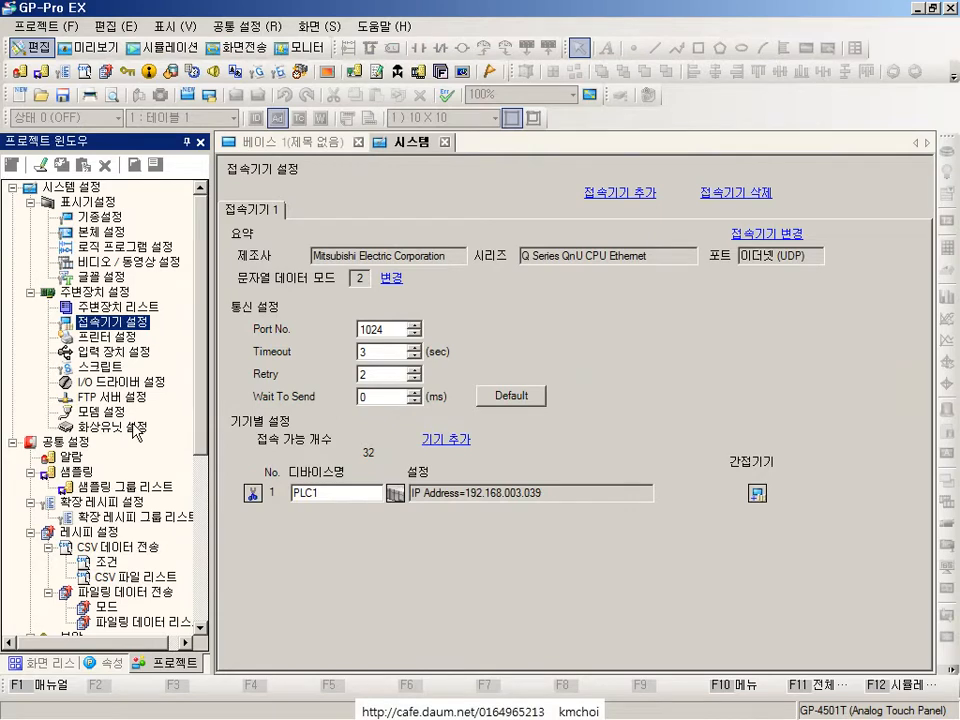
left_click(180, 27)
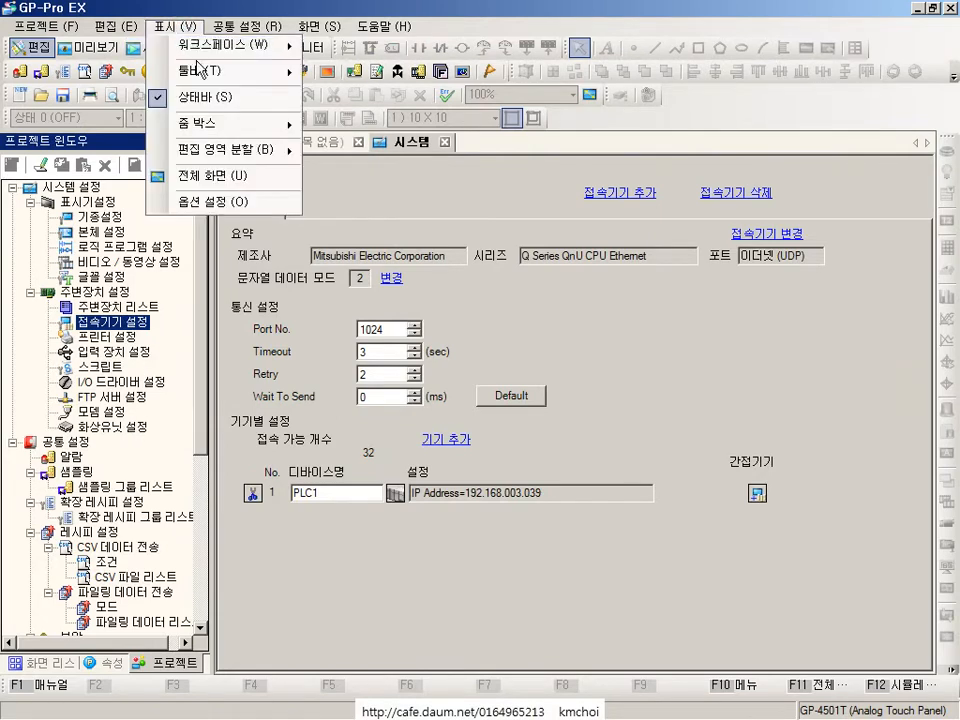
mouse_move(284, 47)
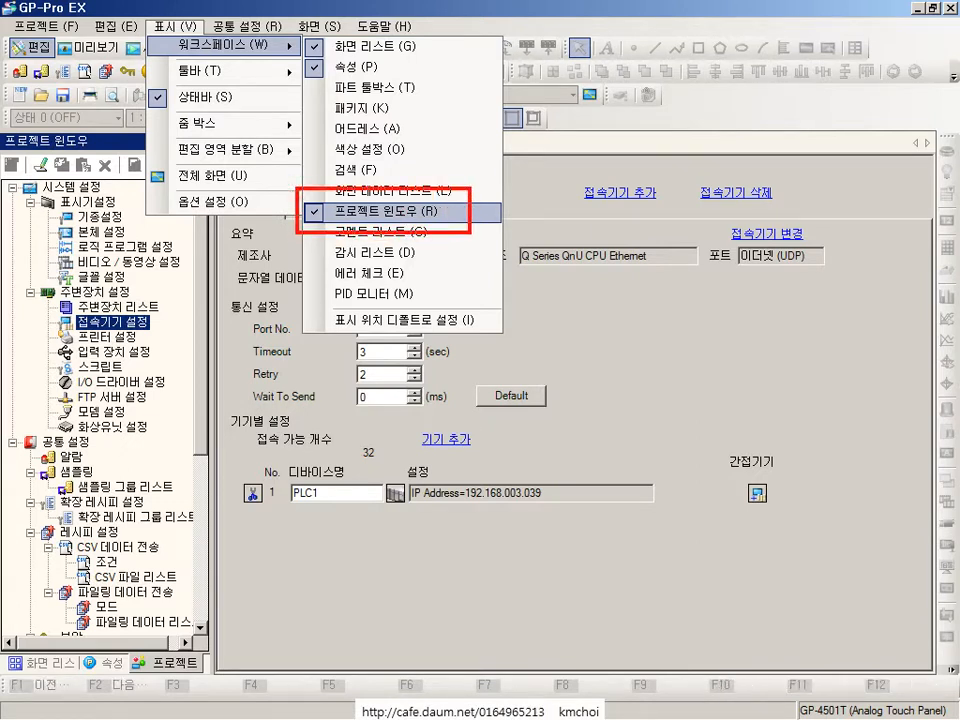
key("Escape")
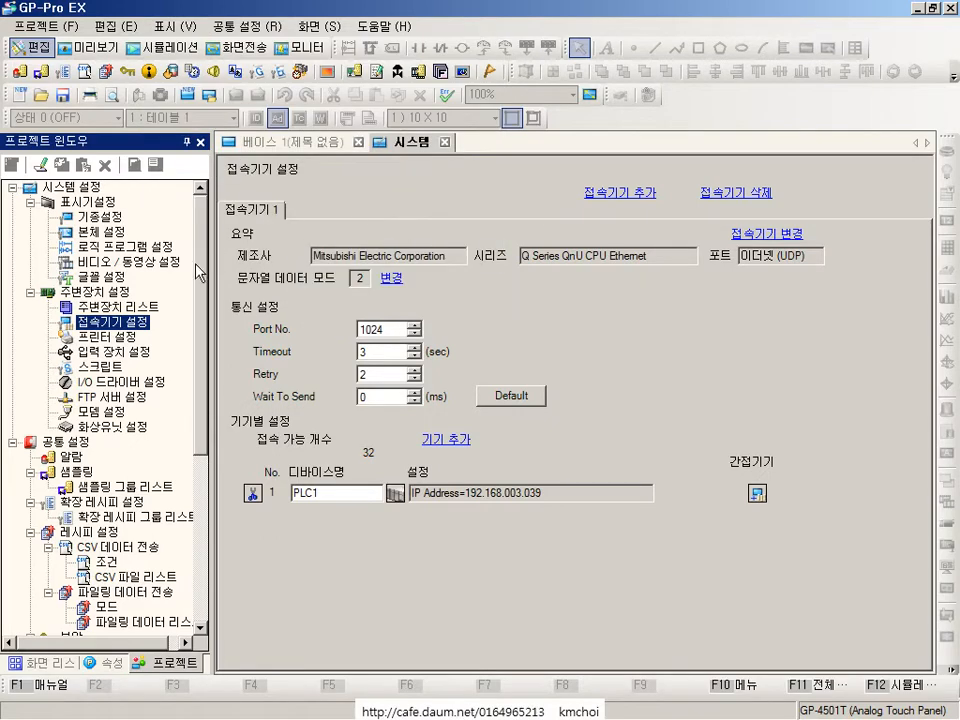
key("ctrl+2")
left_click_drag(58, 290, 183, 376)
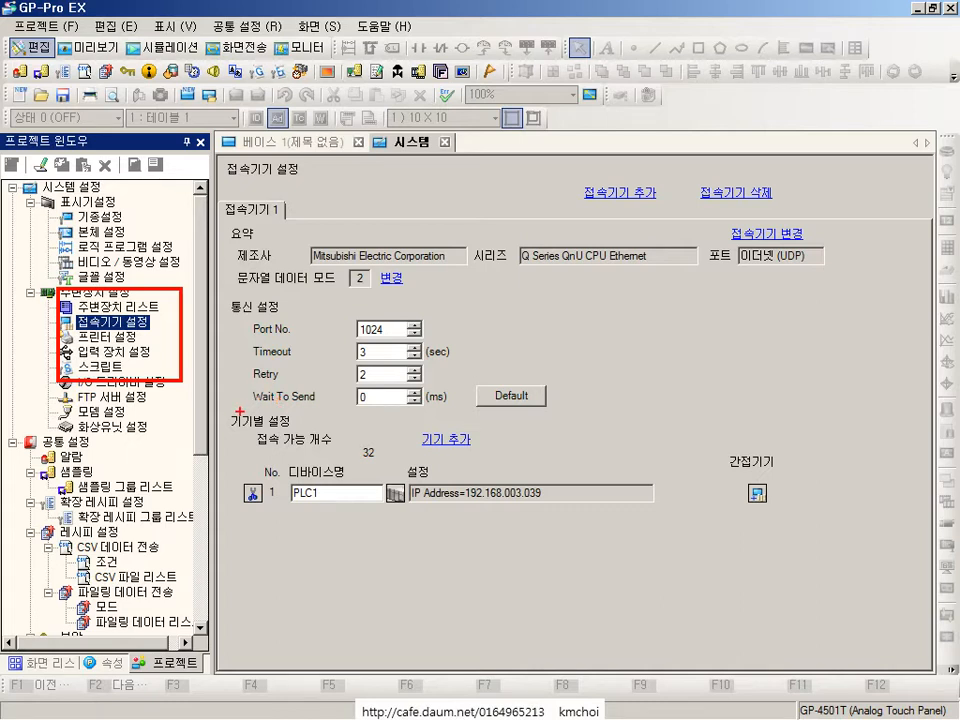
key("Escape")
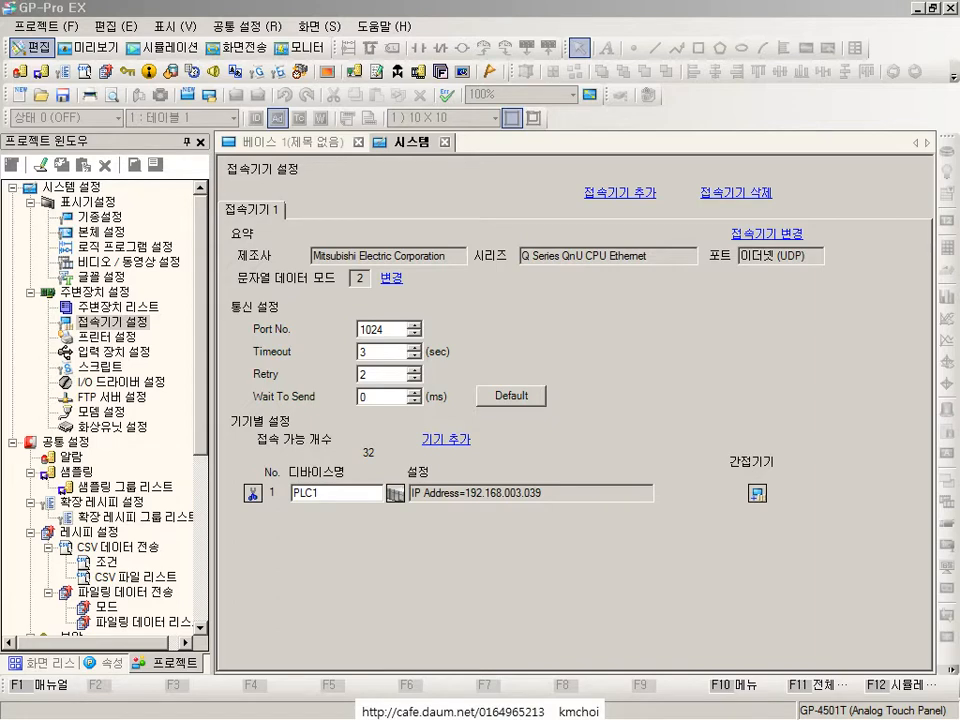
Open PLC1's individual device settings to check its IP address, and accept them without changes.
left_click(395, 492)
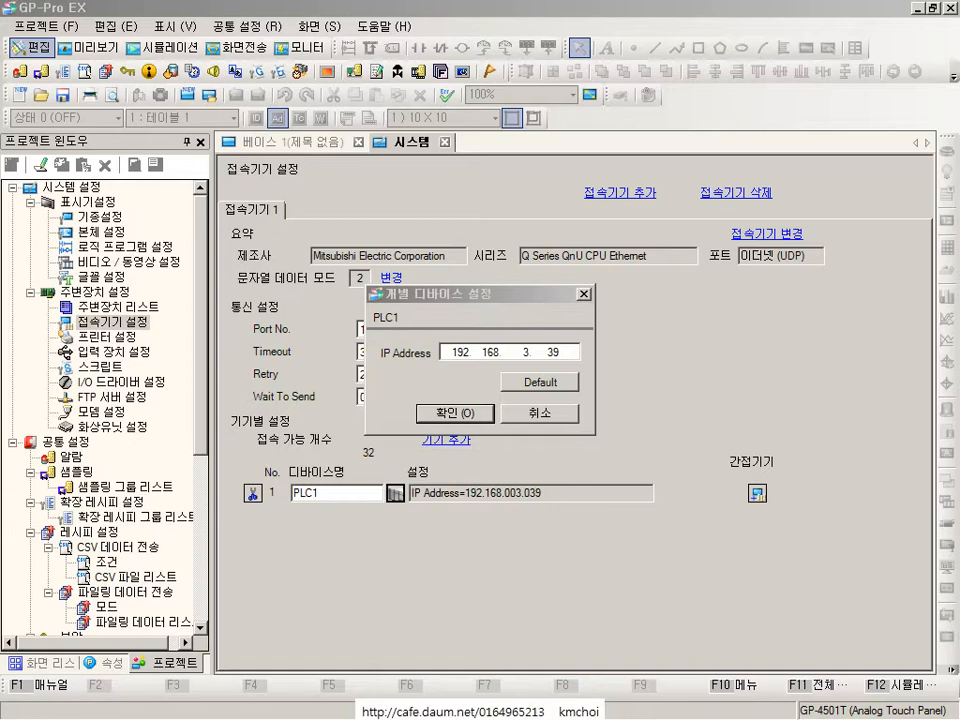
left_click(454, 412)
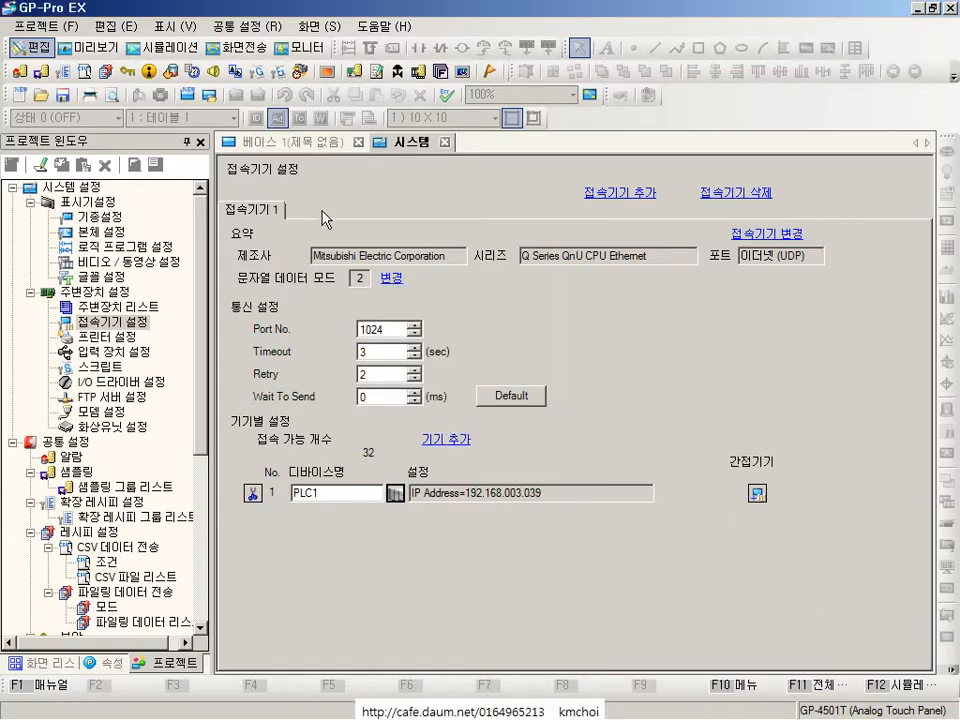
key("ctrl+2")
left_click_drag(213, 115, 372, 185)
left_click_drag(300, 166, 331, 291)
key("Escape")
Show the screen list and open base screen B0001 for editing.
left_click(36, 666)
key("ctrl+2")
left_click_drag(45, 655, 265, 513)
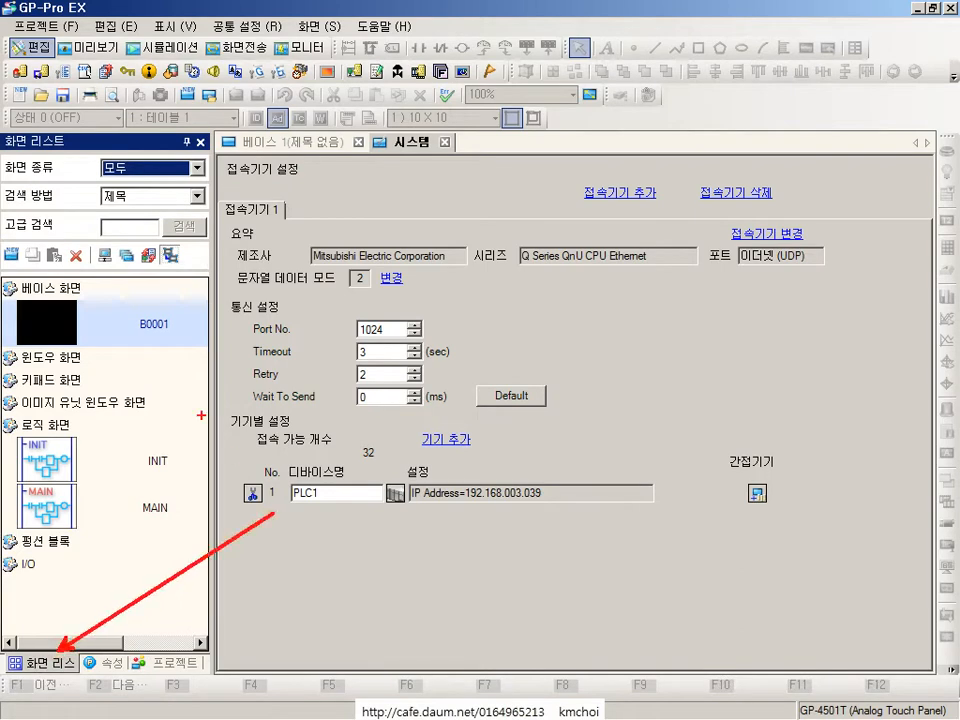
key("Escape")
double_click(143, 321)
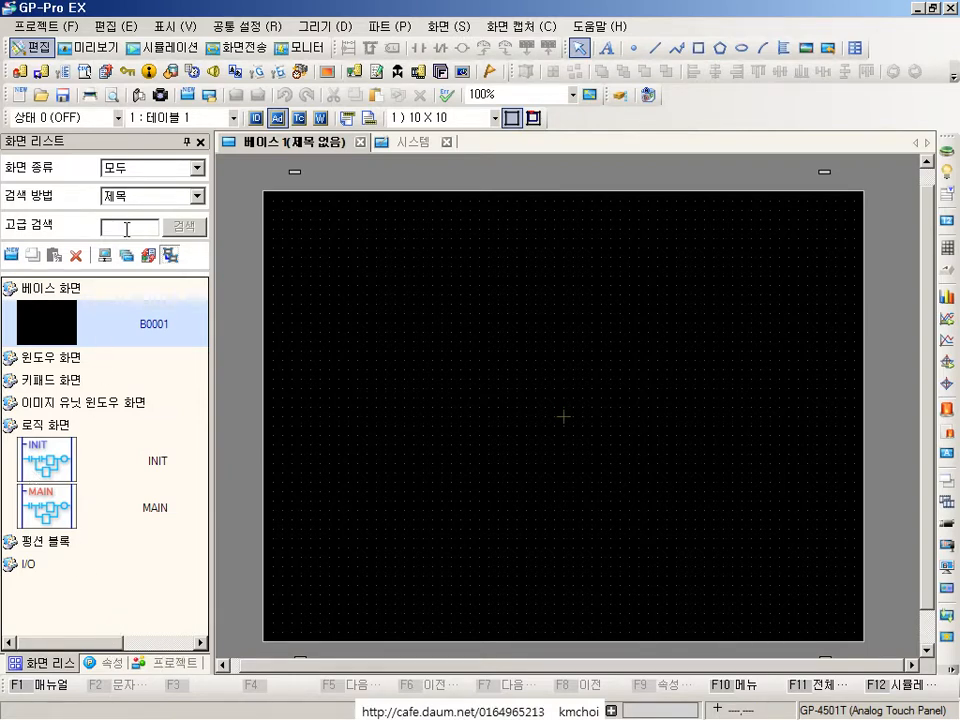
key("ctrl+shift+d")
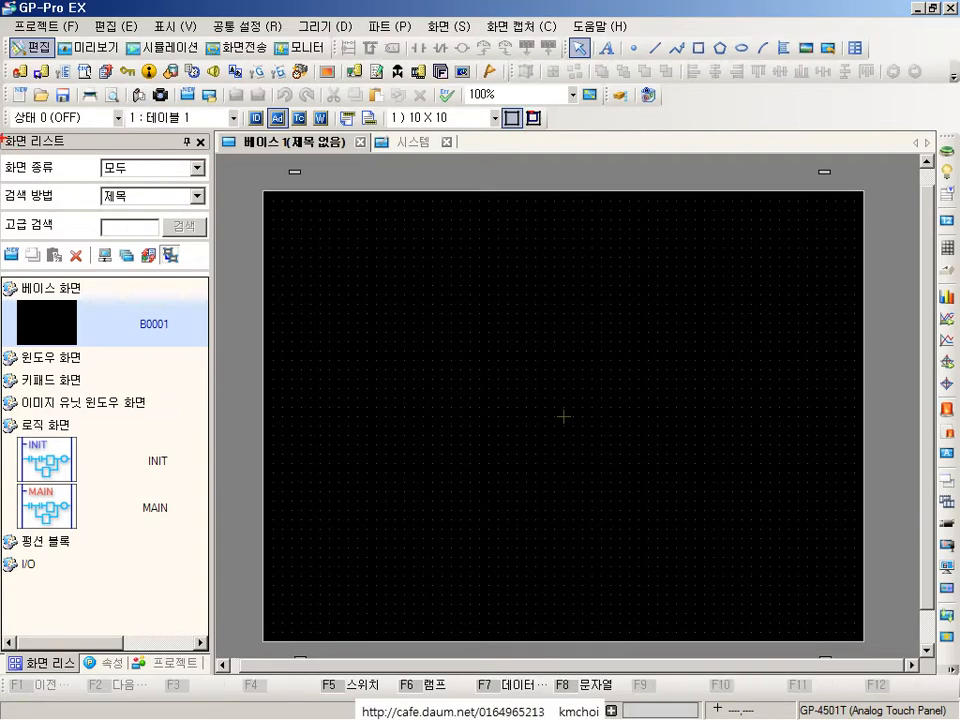
mouse_move(3, 138)
left_mouse_down()
mouse_move(153, 624)
mouse_move(215, 670)
left_mouse_up()
mouse_move(2, 2)
left_mouse_down()
mouse_move(405, 118)
mouse_move(891, 122)
left_mouse_up()
mouse_move(937, 117)
left_mouse_down()
mouse_move(954, 229)
mouse_move(955, 682)
left_mouse_up()
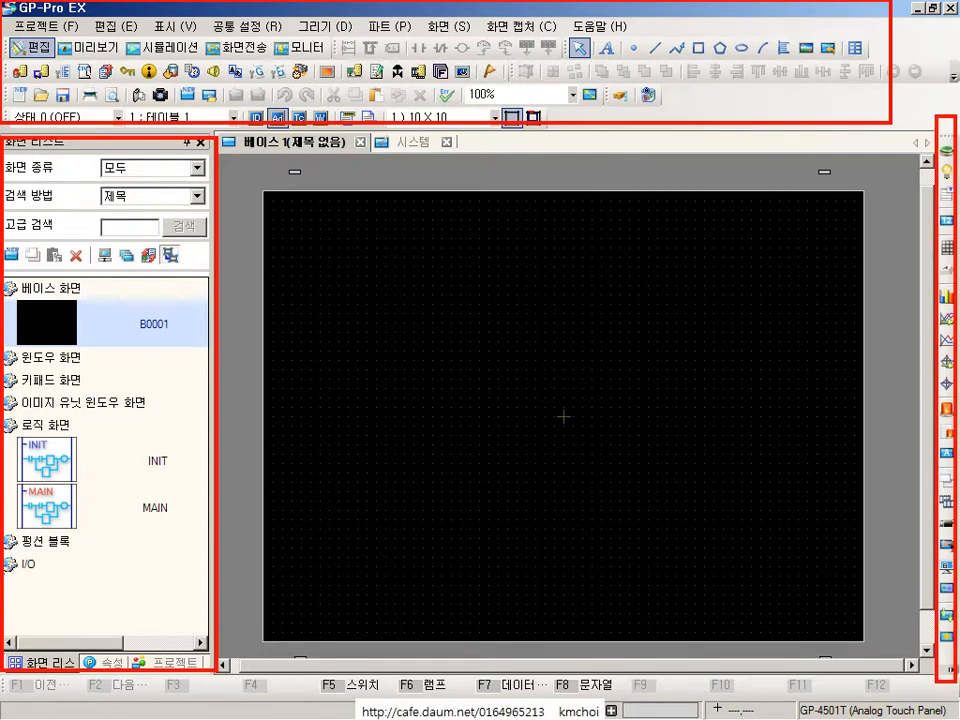
left_click_drag(7, 582, 958, 718)
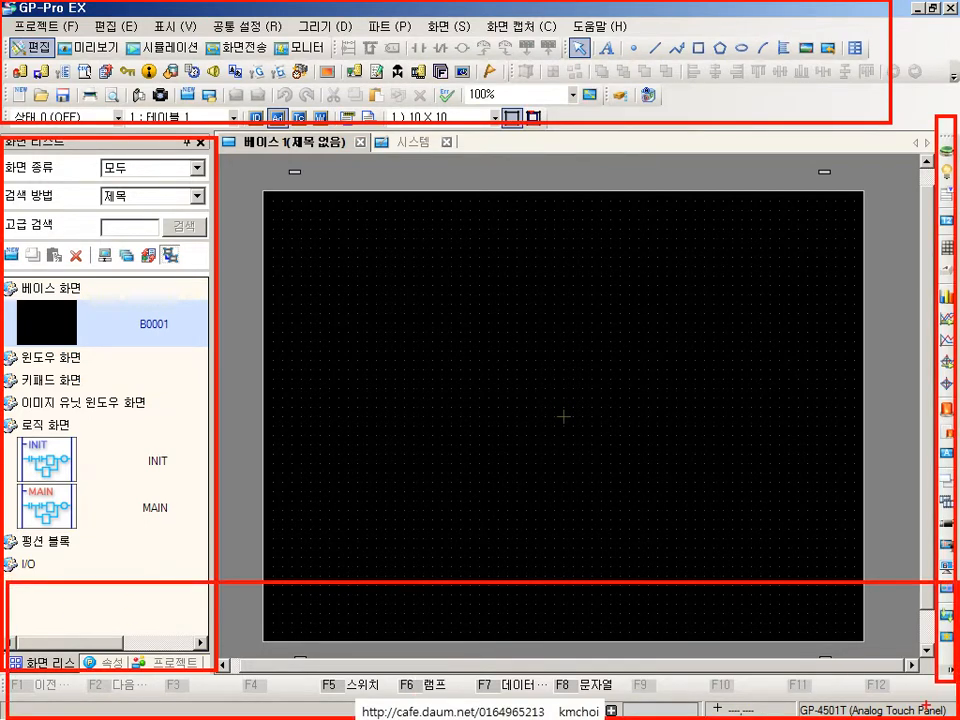
key("Escape")
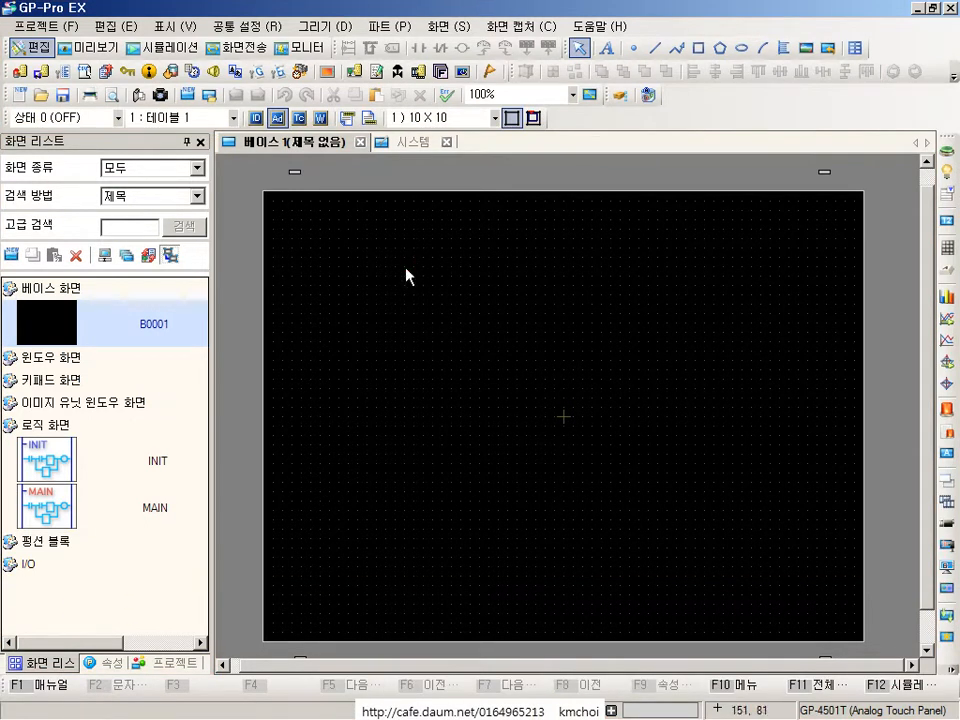
left_click(431, 400)
left_click(527, 413)
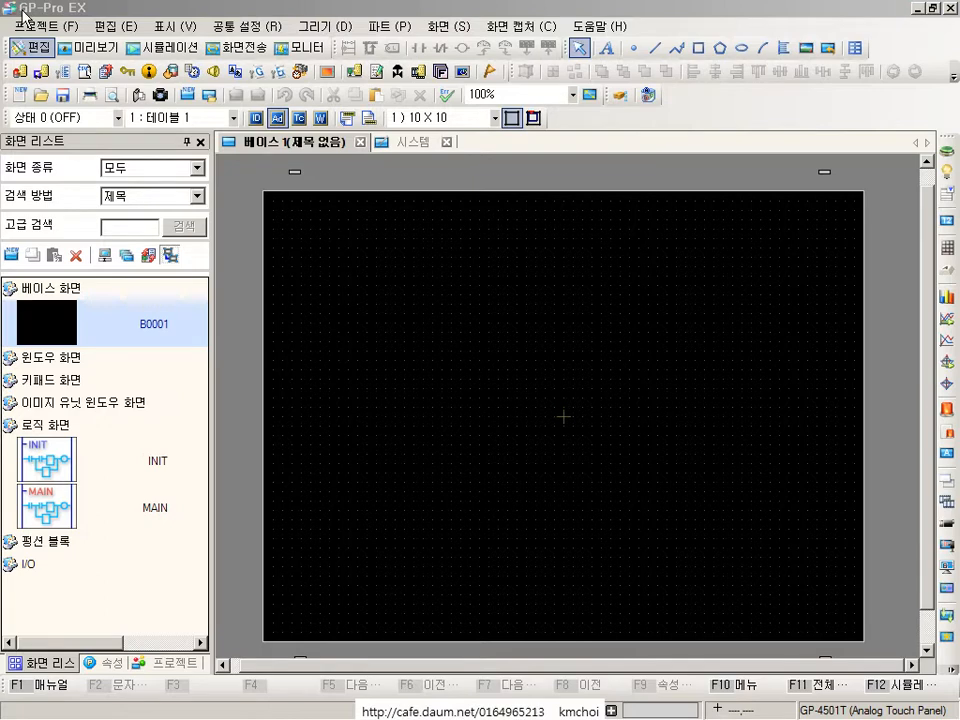
Close the Base 1 screen and reopen it from B0001 in the screen list.
left_click(331, 146)
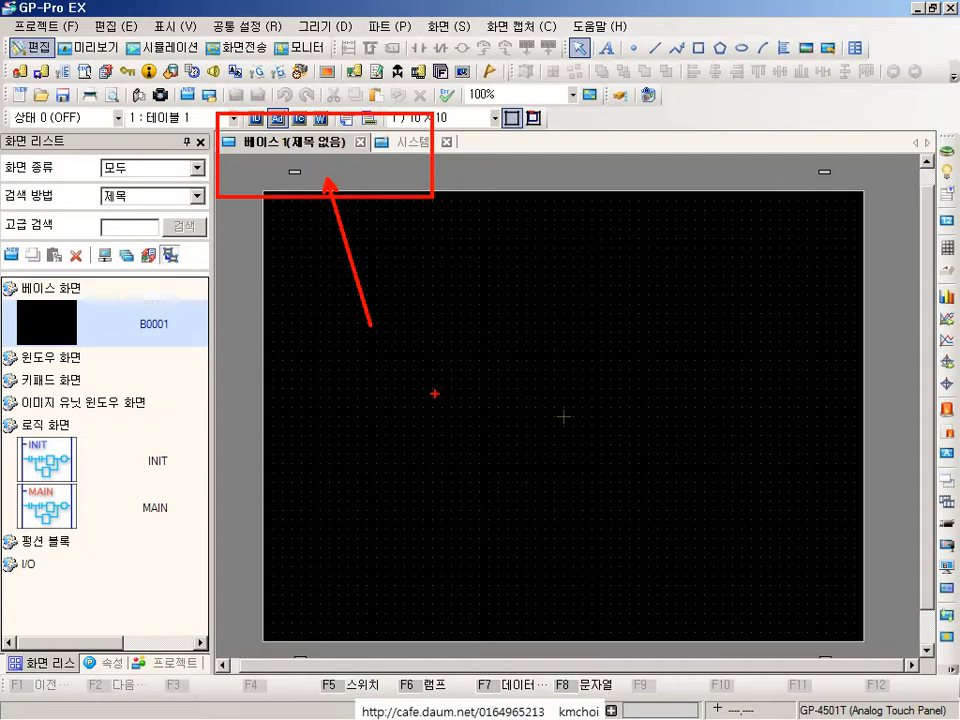
key("Escape")
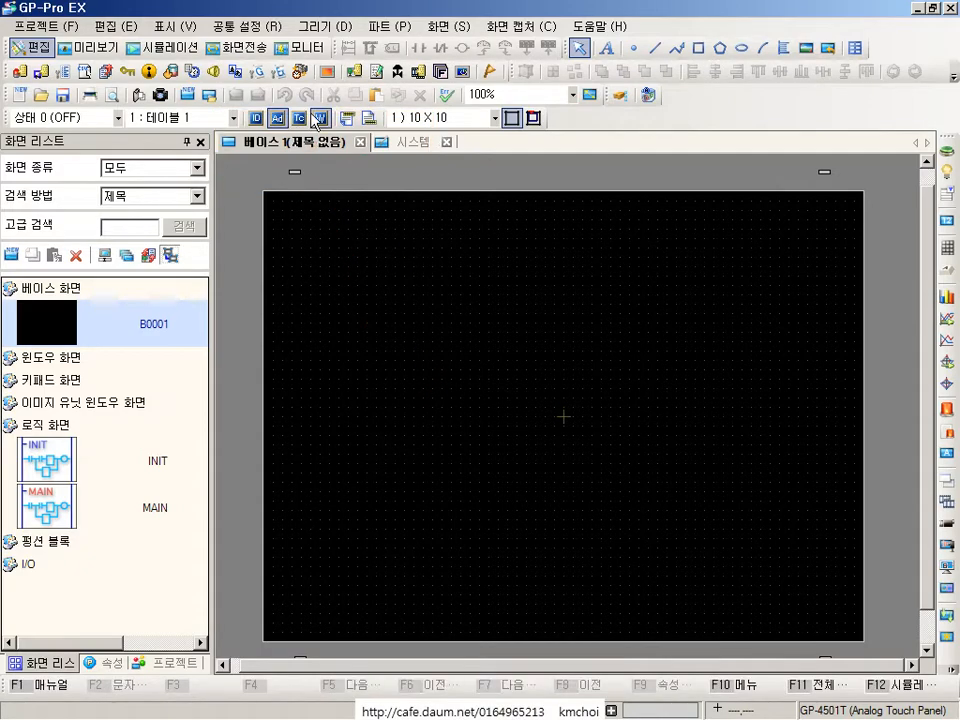
left_click(361, 143)
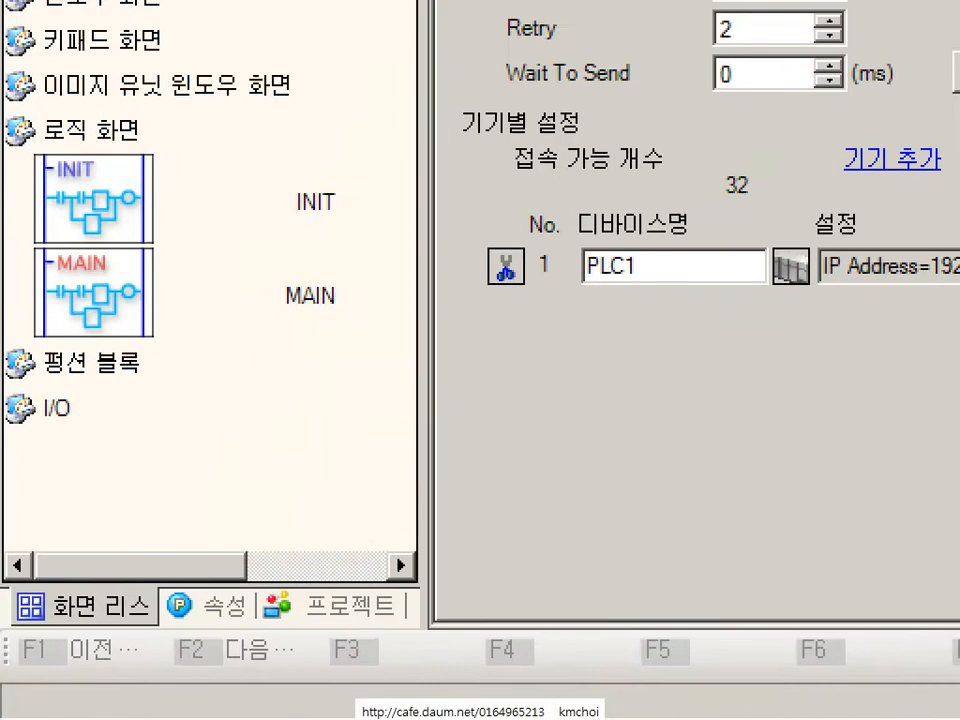
left_click_drag(60, 647, 332, 458)
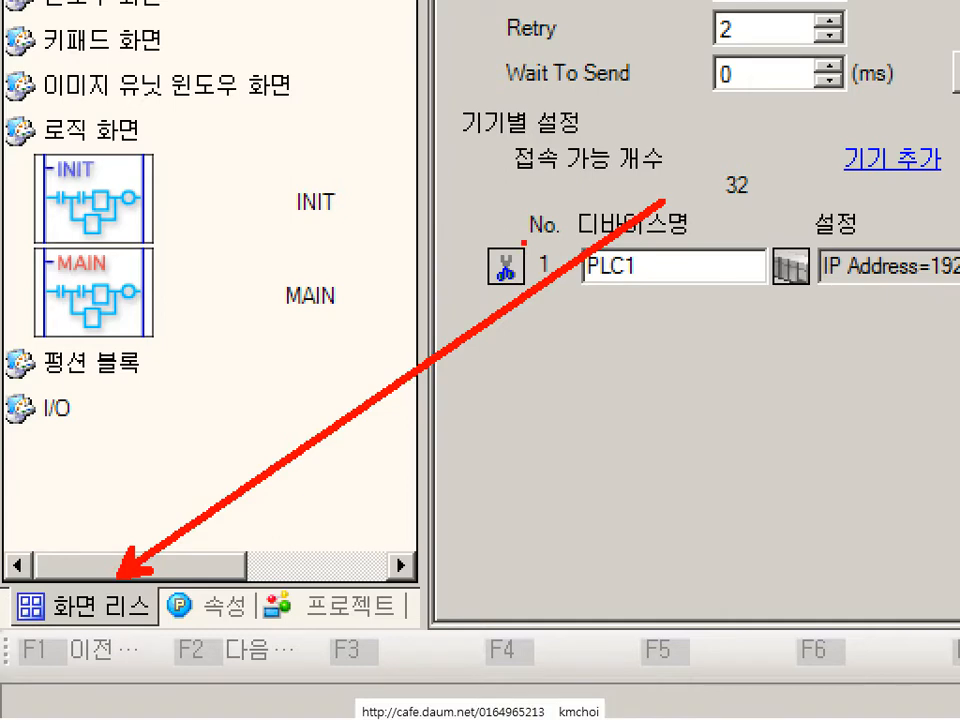
key("Escape")
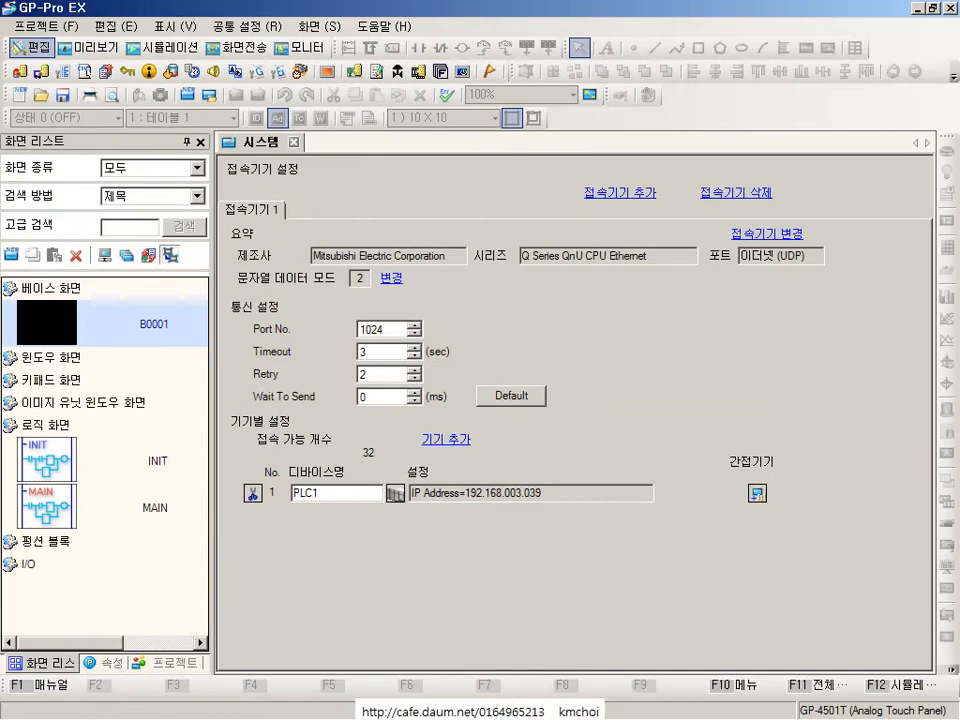
key("ctrl+2")
left_click_drag(122, 325, 200, 478)
key("Escape")
double_click(133, 319)
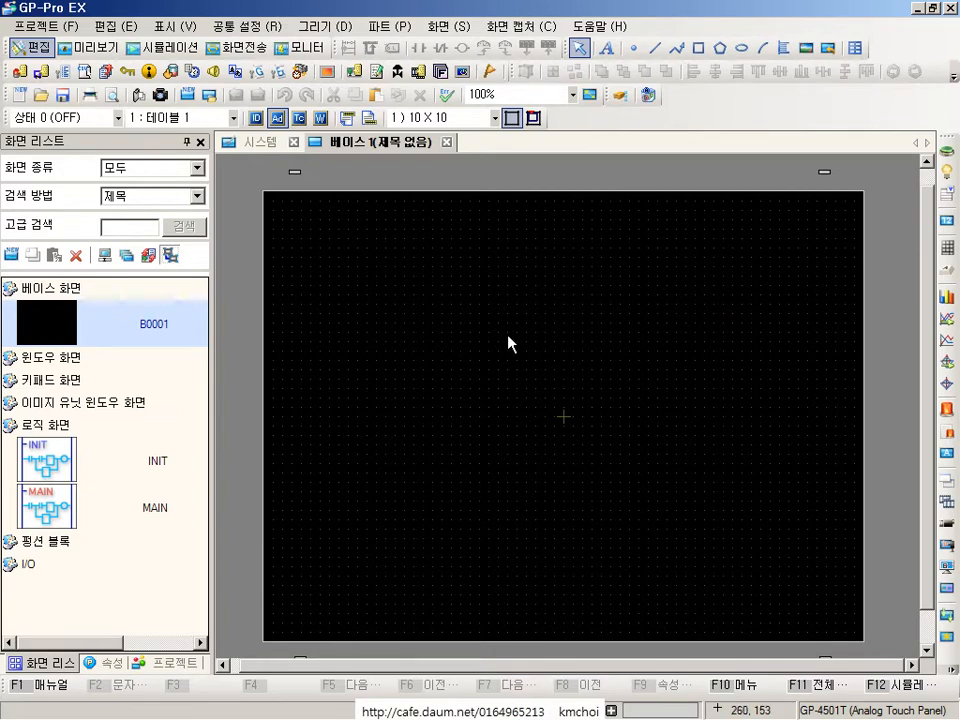
Place a switch/lamp part about 79 x 66 pixels in the upper-left area of the Base 1 screen.
left_click(950, 155)
mouse_move(403, 294)
left_mouse_down()
mouse_move(476, 350)
mouse_move(387, 325)
mouse_move(396, 299)
left_mouse_up()
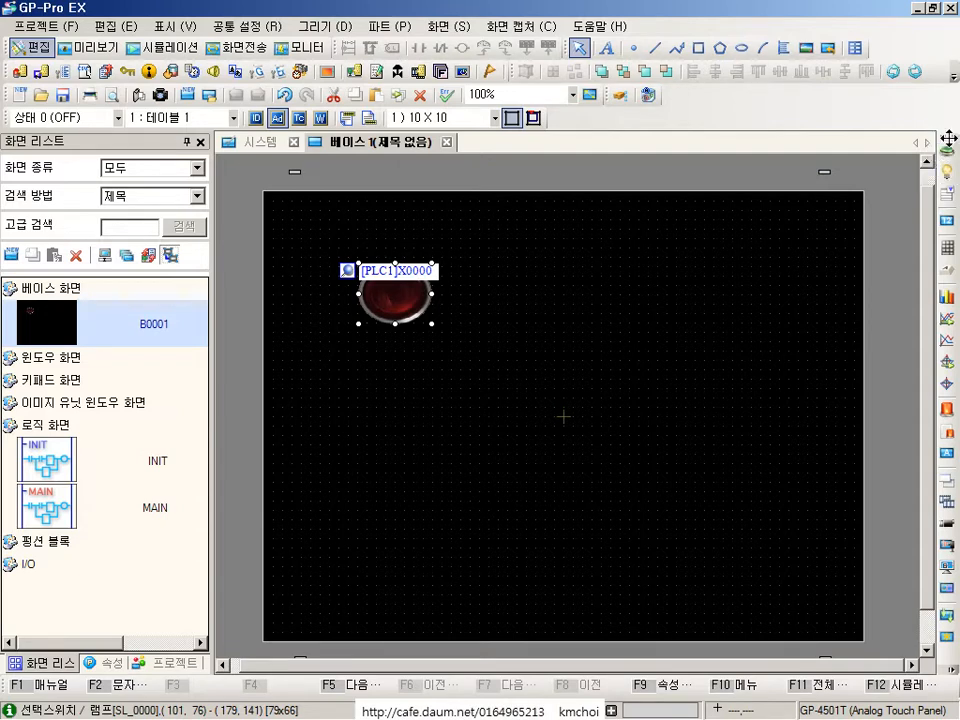
key("ctrl+2")
mouse_move(926, 117)
left_mouse_down()
mouse_move(947, 141)
mouse_move(957, 716)
left_mouse_up()
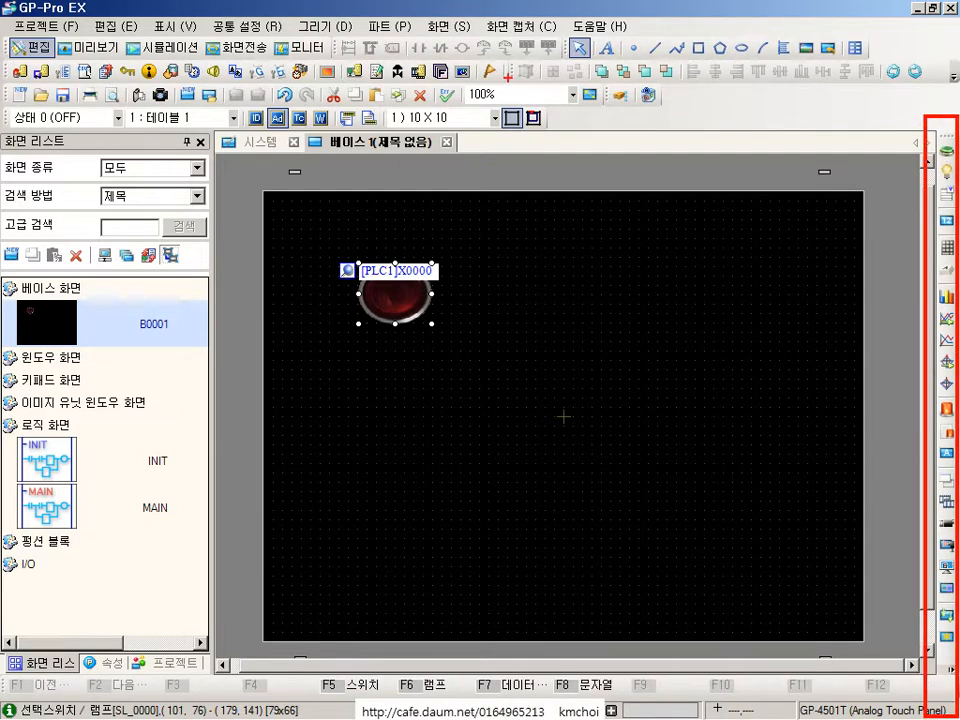
mouse_move(366, 50)
left_mouse_down()
mouse_move(621, 96)
mouse_move(866, 100)
left_mouse_up()
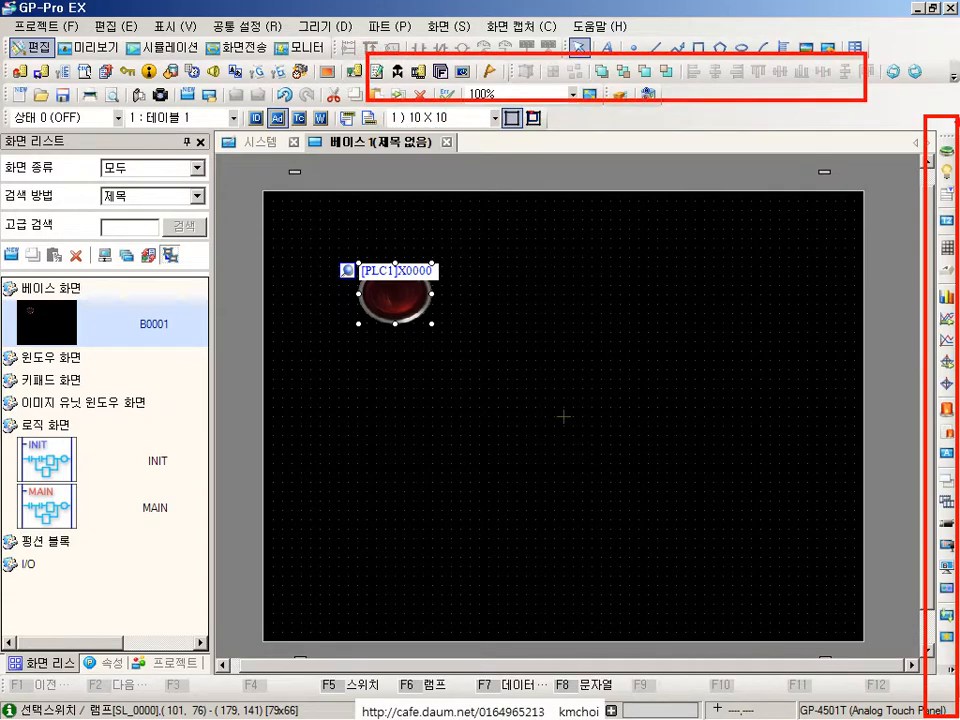
key("e")
left_click_drag(928, 106, 958, 578)
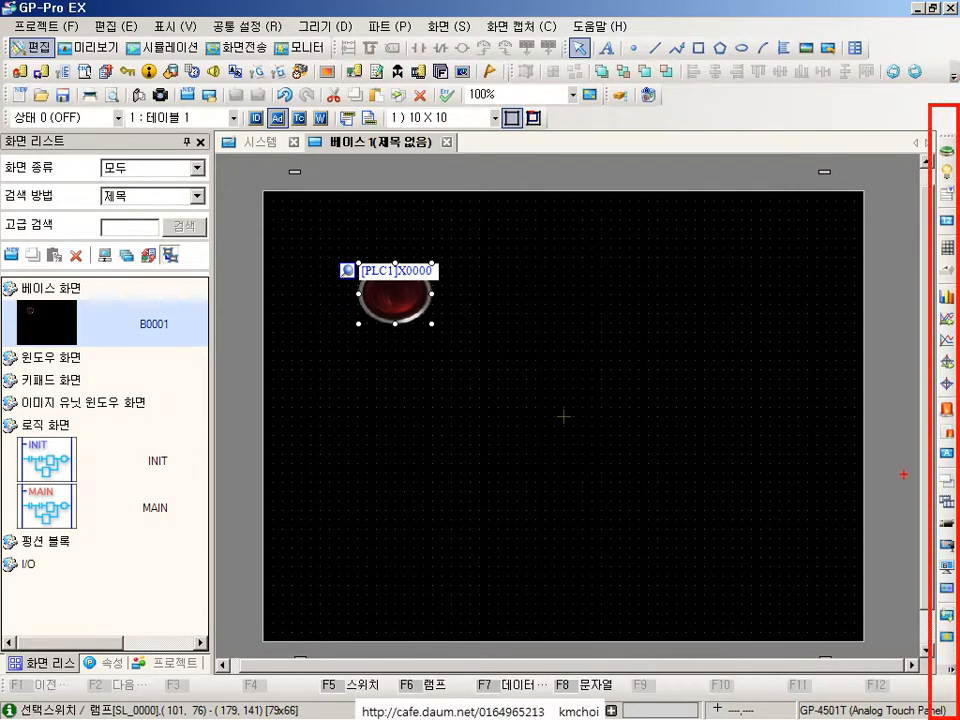
key("e")
mouse_move(327, 63)
left_mouse_down()
mouse_move(841, 148)
mouse_move(935, 137)
left_mouse_up()
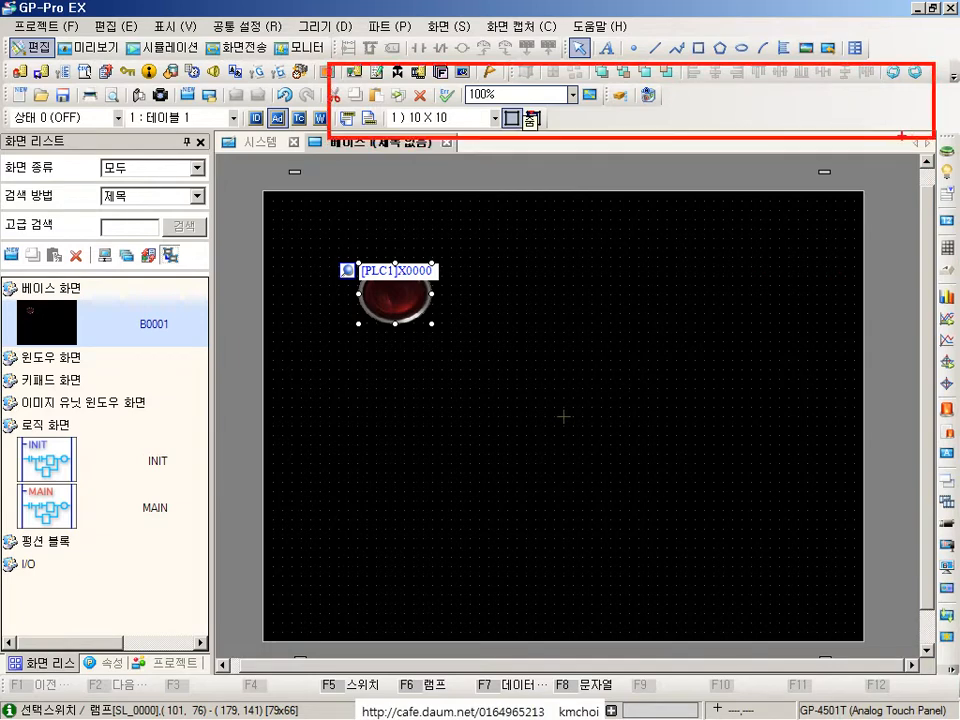
key("Escape")
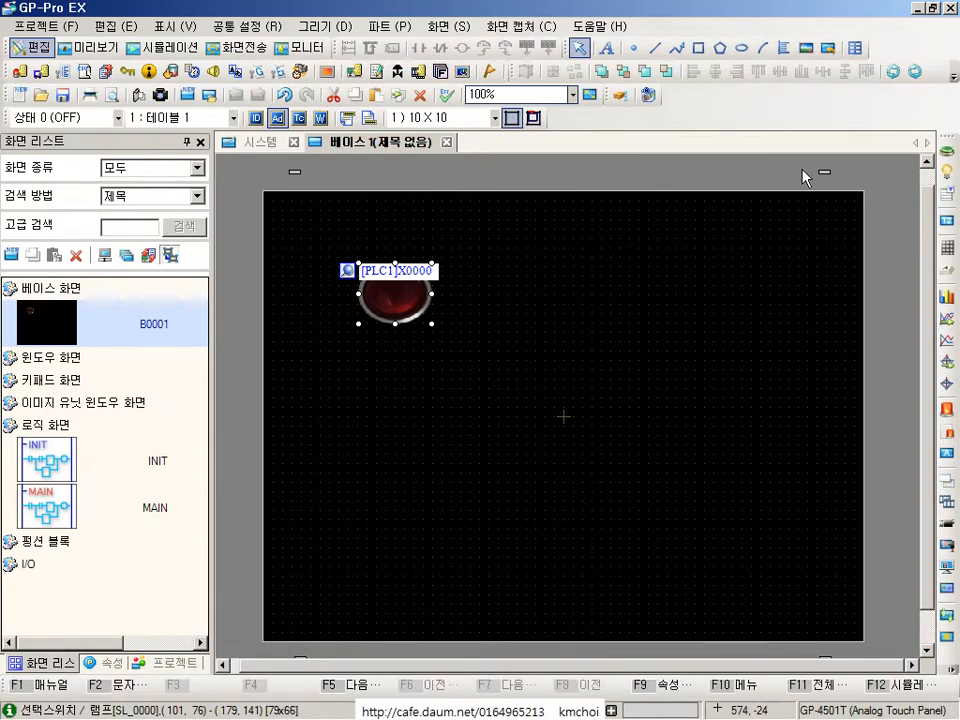
Delete the existing switch/lamp part from the Base 1 screen.
left_click(590, 293)
left_click(398, 313)
key("Delete")
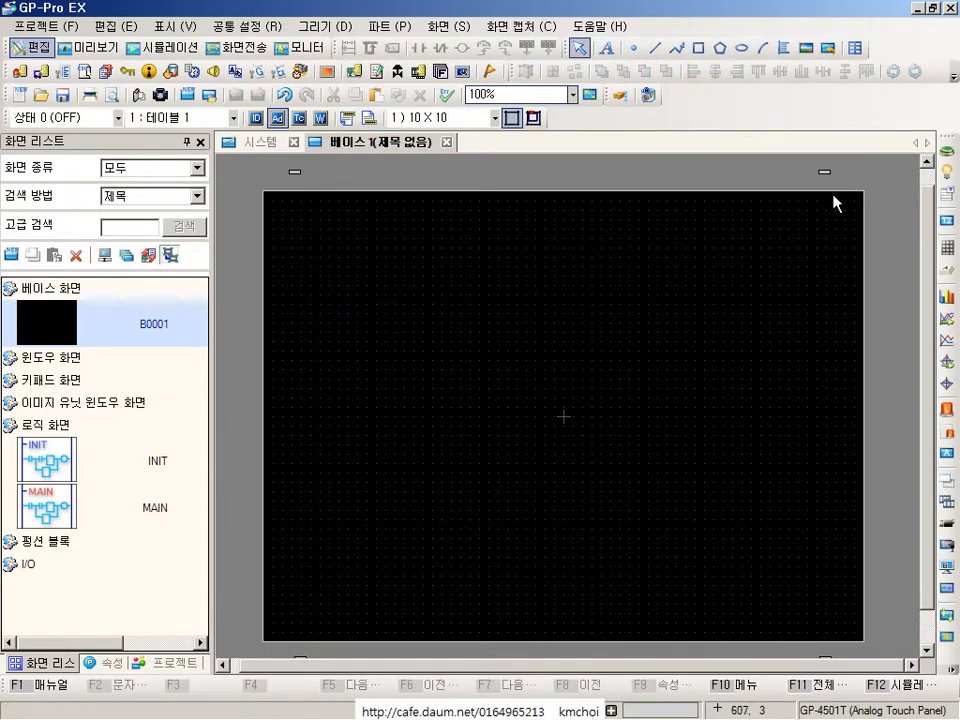
Place a switch part about 80 x 70 pixels in the upper-left area of Base 1 and duplicate it directly below.
left_click(947, 151)
left_click_drag(390, 271, 401, 315)
left_click(497, 338)
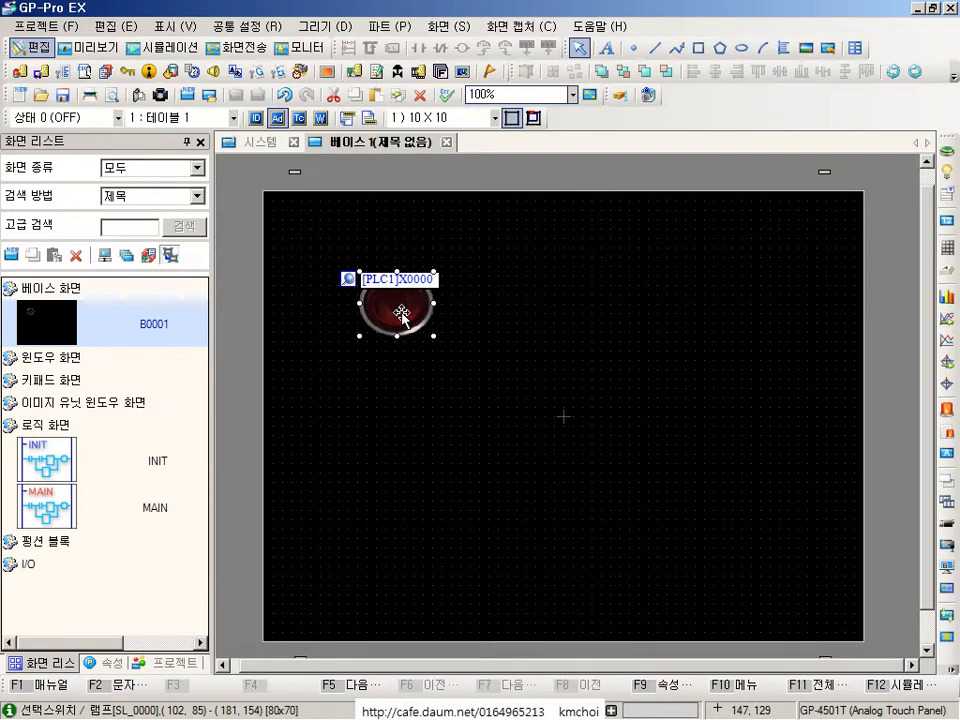
left_click_drag(401, 315, 400, 393)
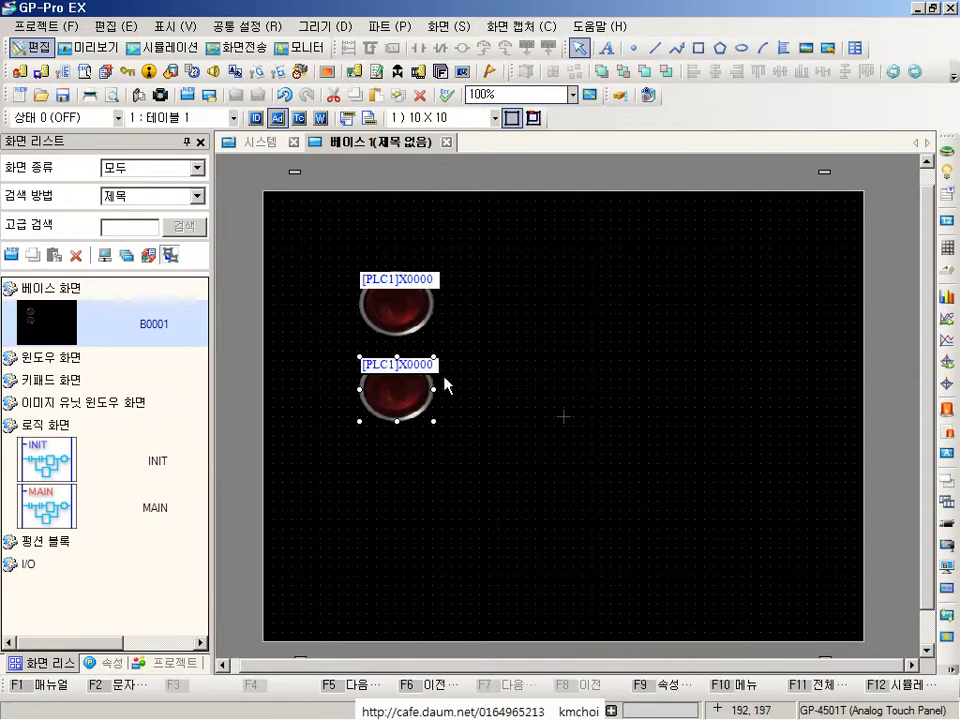
left_click(565, 314)
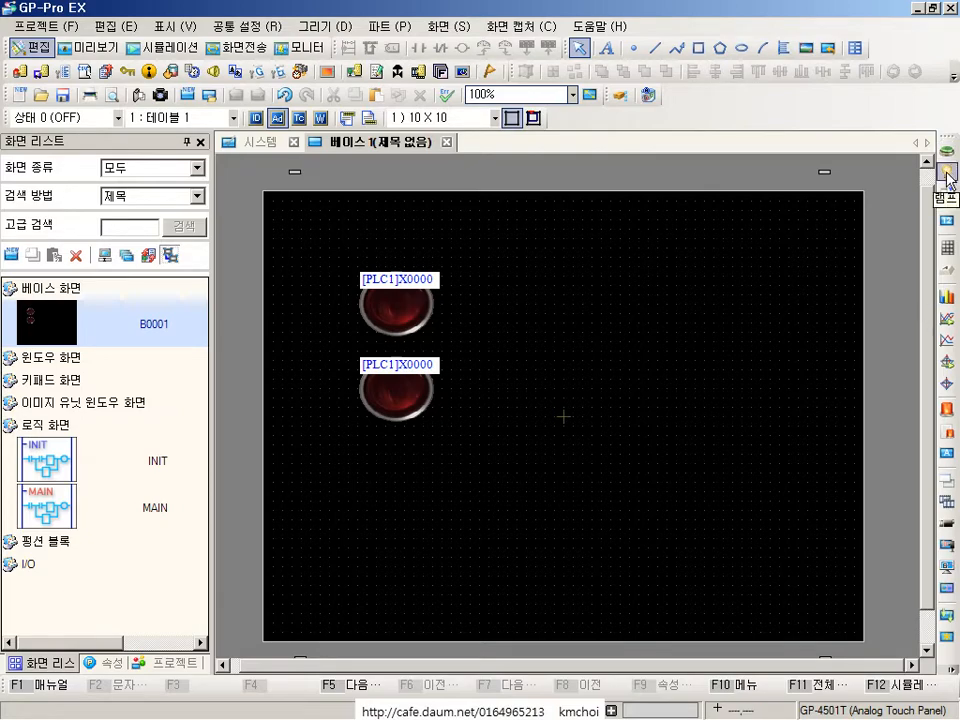
Place a lamp part in the right half of Base 1 and resize it to about 100 x 92 pixels.
key("ctrl+1")
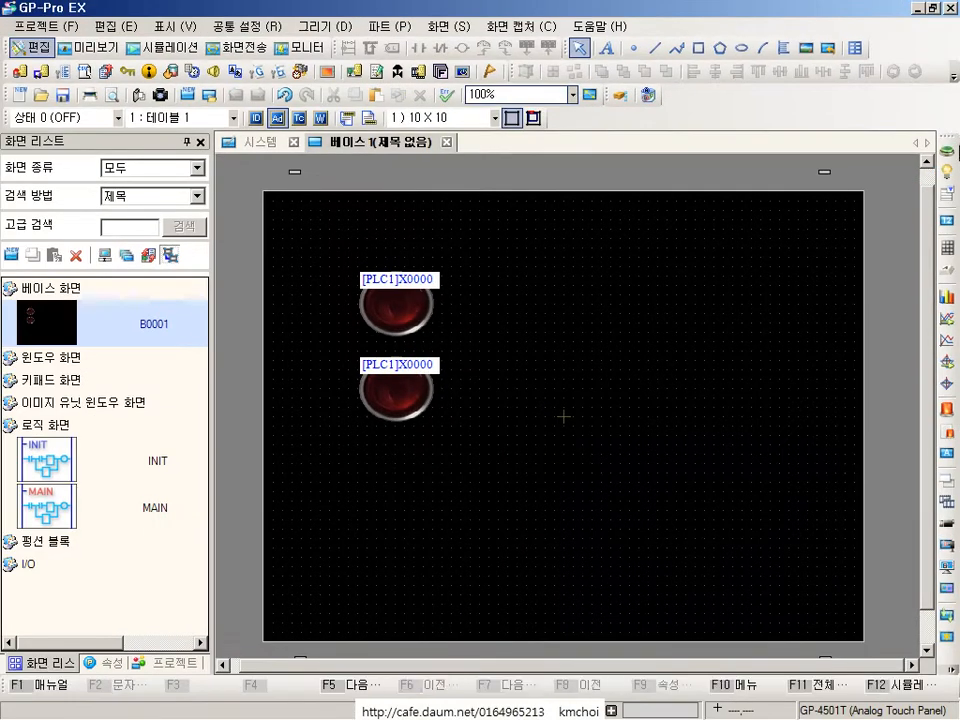
left_click(934, 164)
left_click_drag(621, 282, 731, 389)
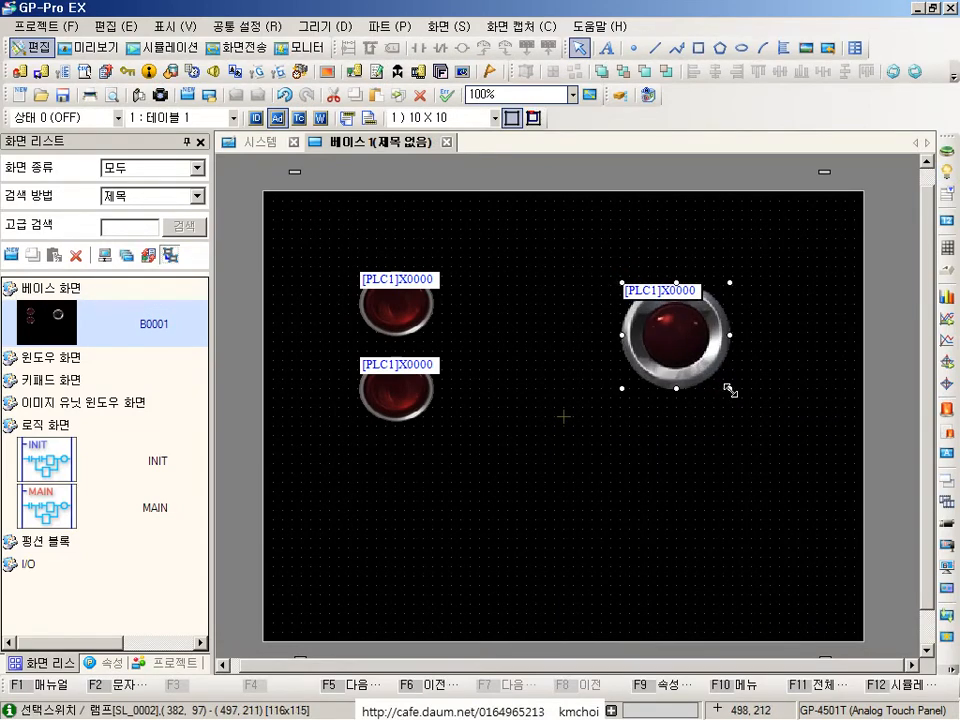
mouse_move(716, 288)
left_mouse_down()
mouse_move(738, 292)
mouse_move(722, 303)
mouse_move(731, 303)
left_mouse_up()
left_click(728, 256)
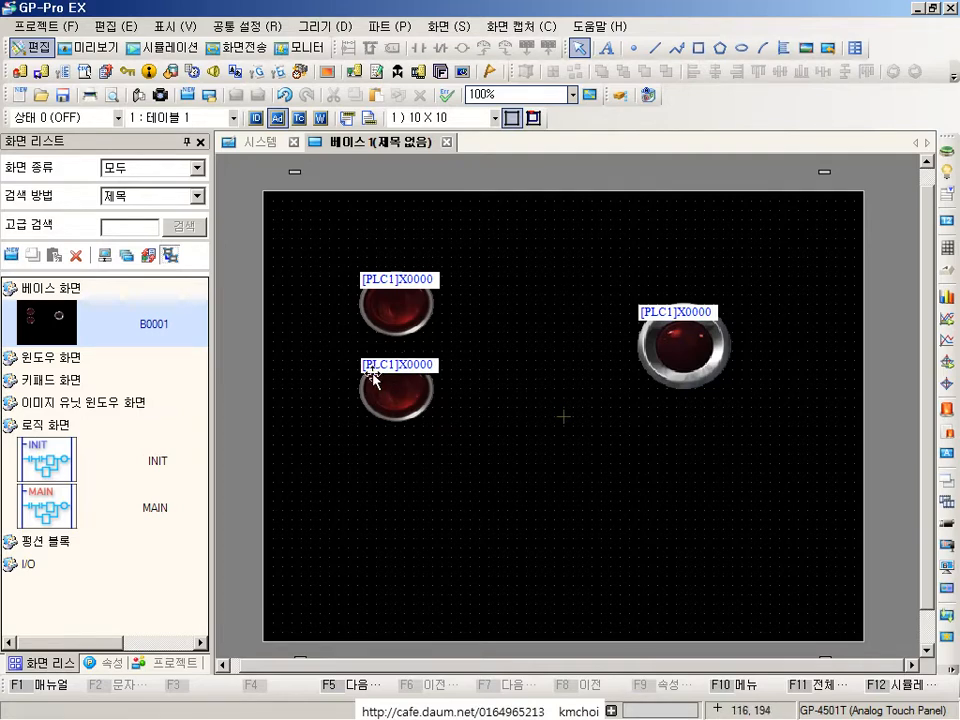
Move the lamp part slightly up and to the left, to about position (386, 107).
left_click(380, 303)
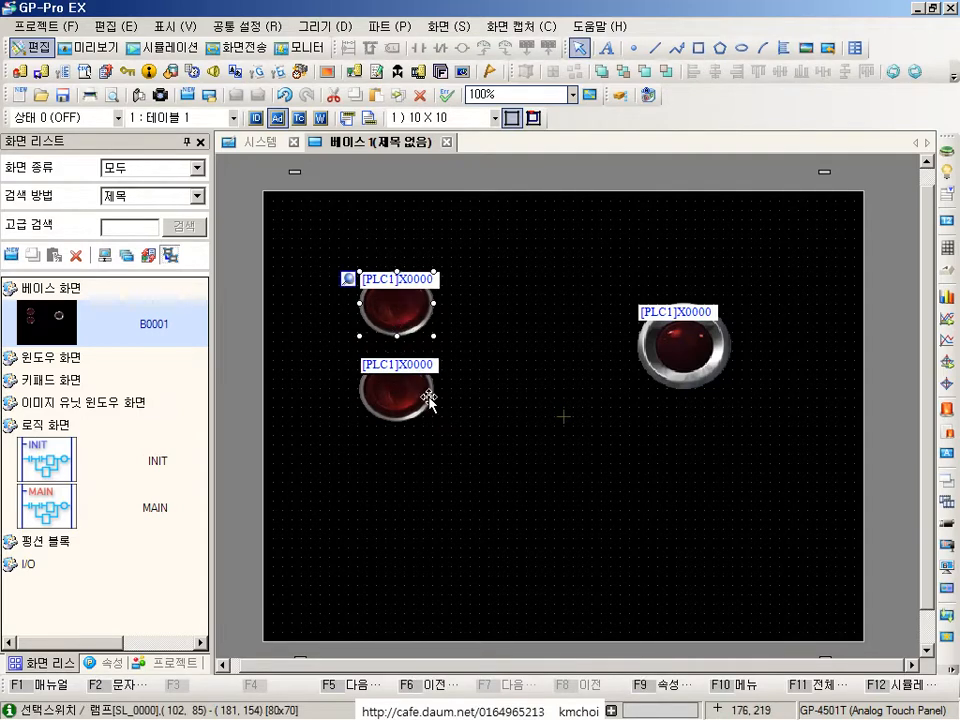
left_click(398, 386)
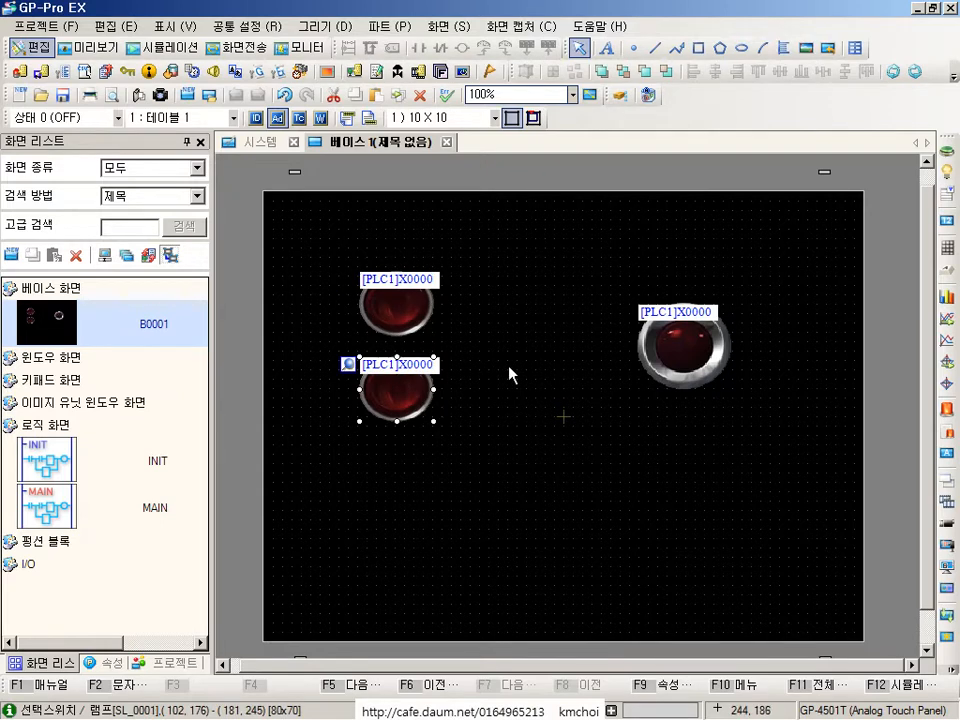
left_click(668, 342)
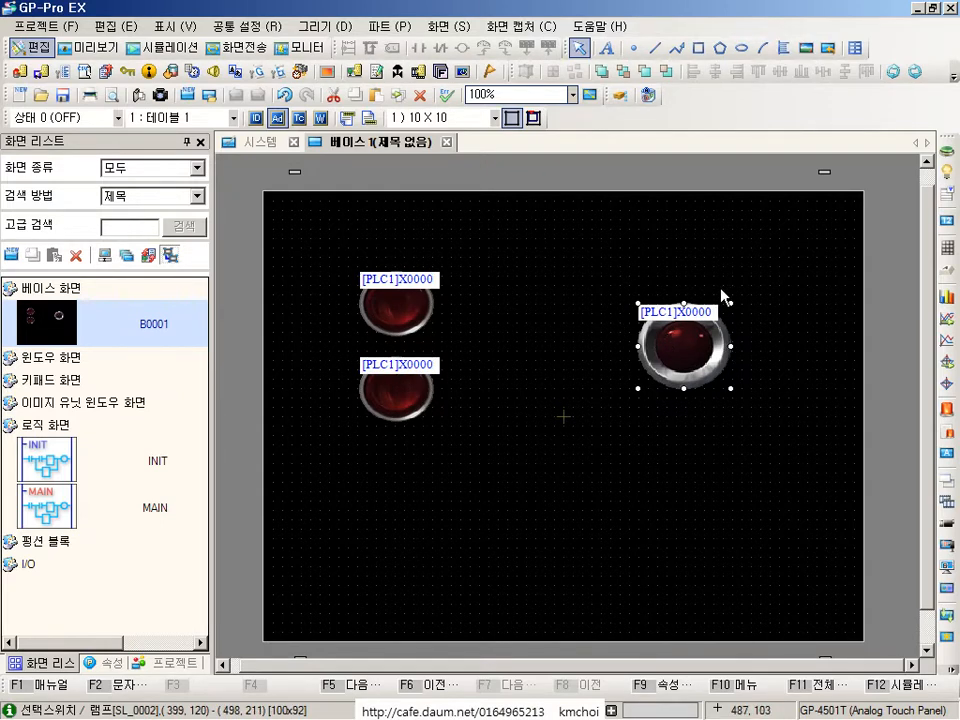
left_click_drag(694, 372, 671, 380)
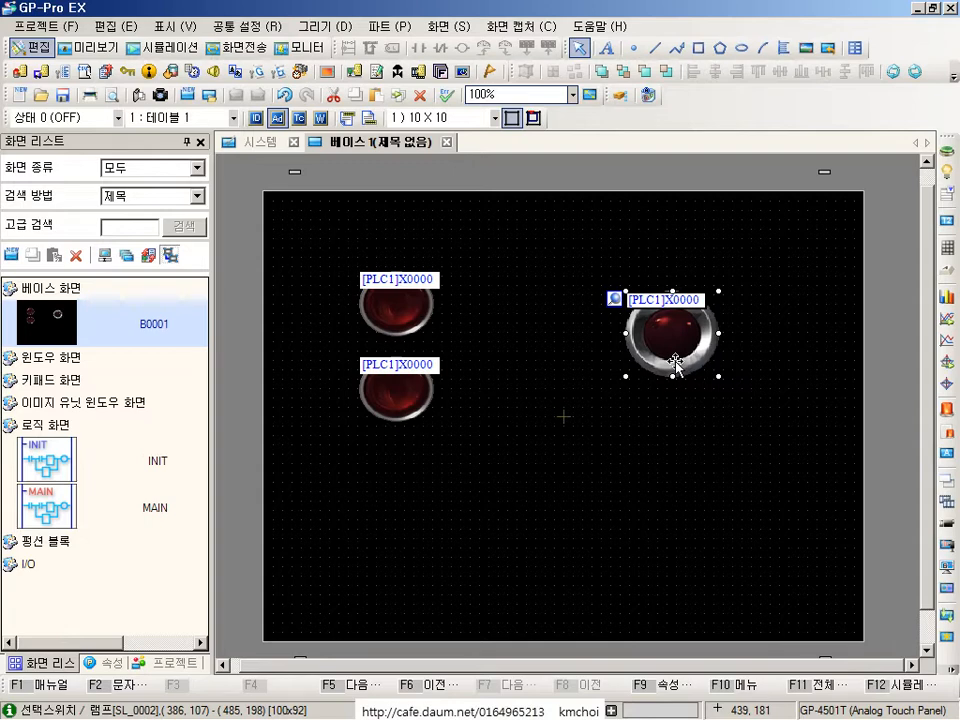
left_click(600, 450)
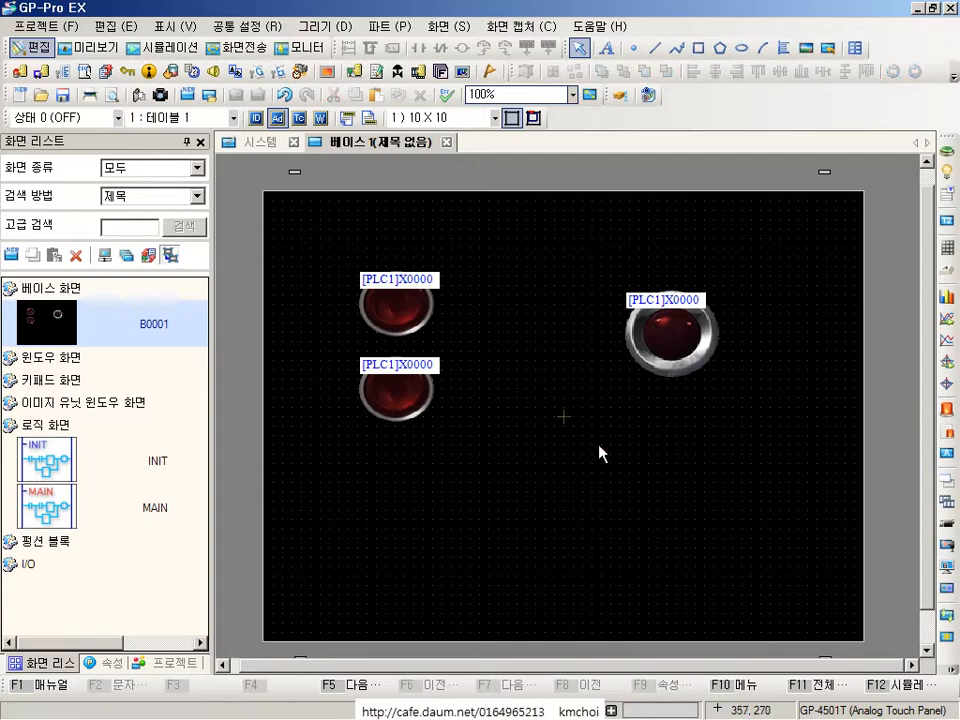
Open the upper switch's settings and set its bit address to M0 on PLC1.
left_click(403, 327)
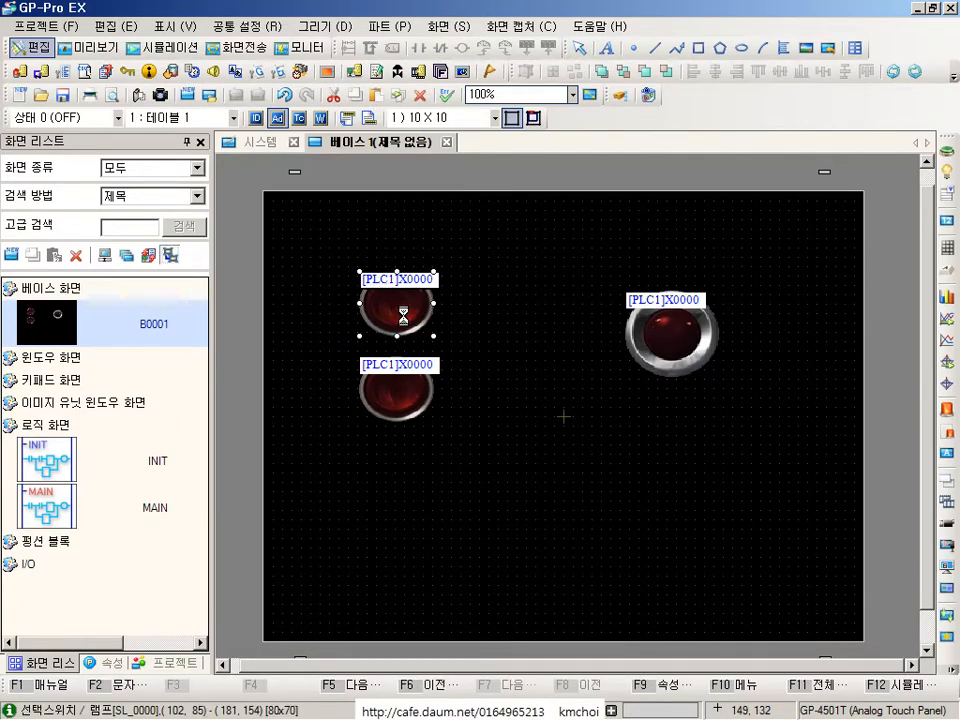
double_click(404, 318)
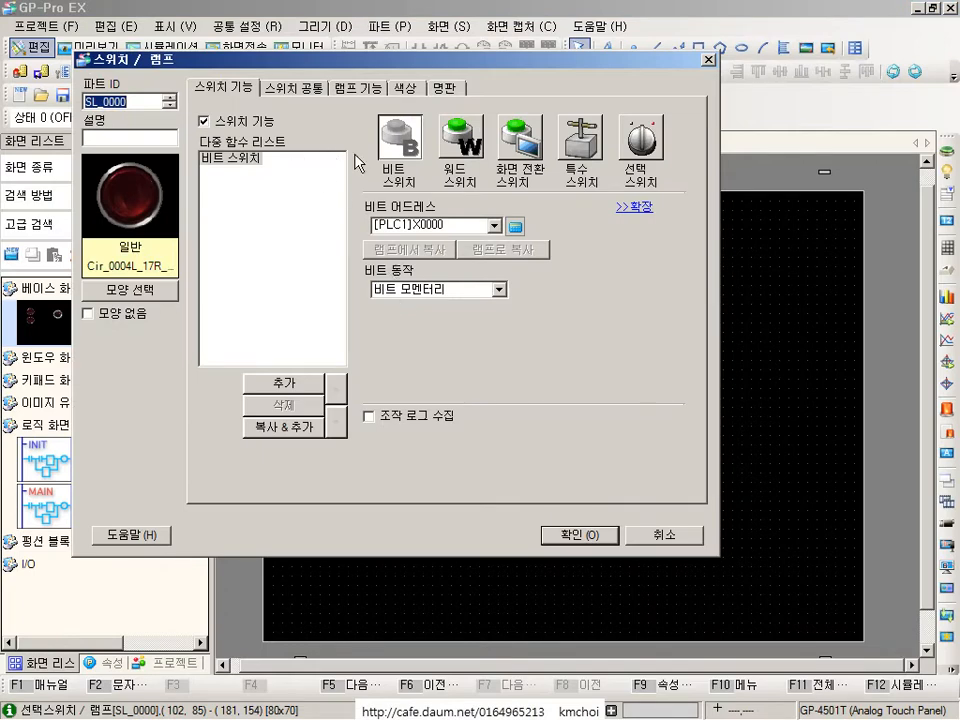
key("ctrl+2")
left_click_drag(185, 103, 310, 148)
mouse_move(364, 101)
left_mouse_down()
mouse_move(453, 203)
mouse_move(433, 197)
left_mouse_up()
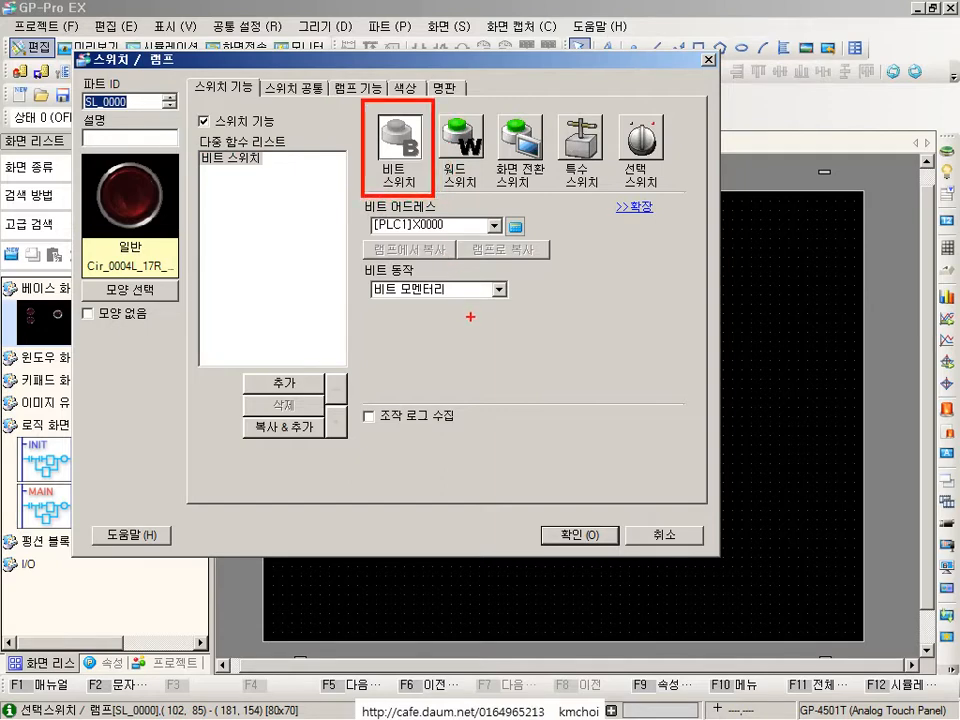
key("Escape")
left_click(438, 225)
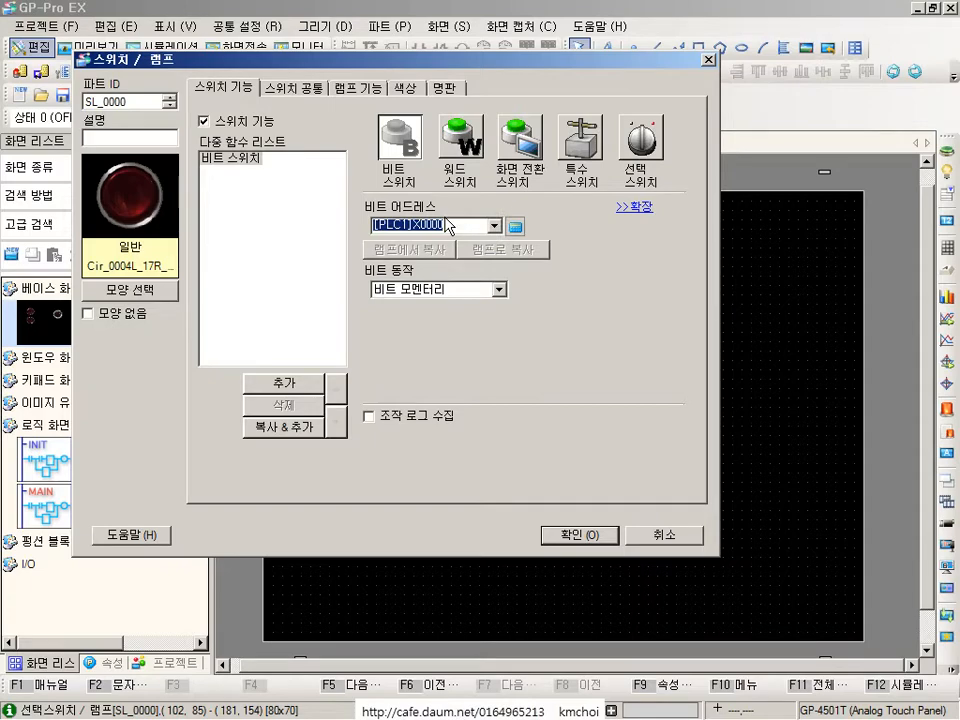
left_click(515, 228)
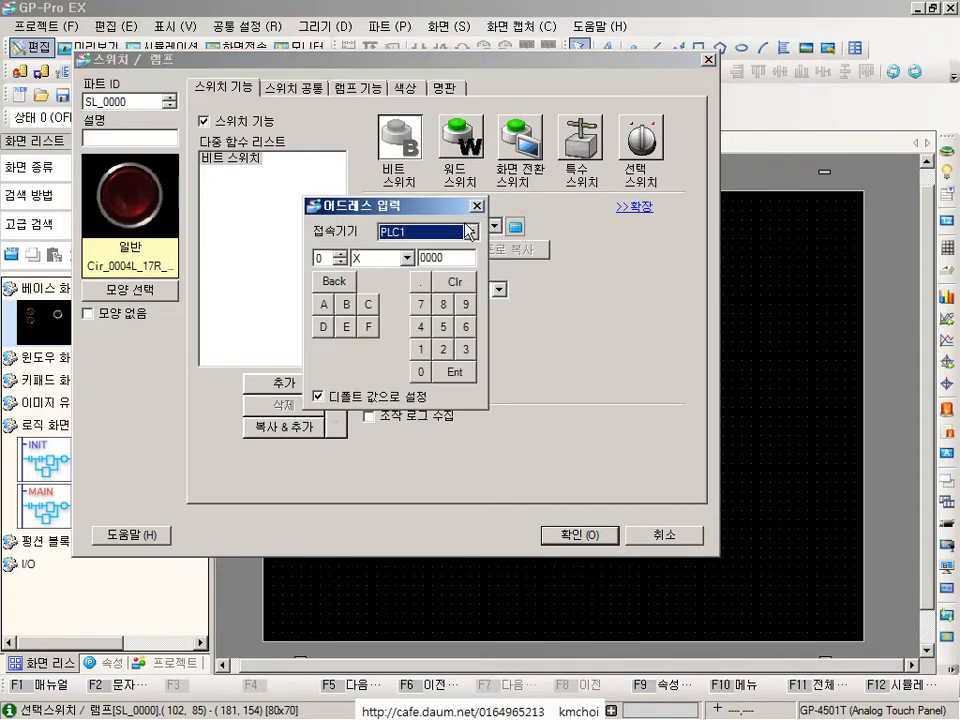
left_click(486, 208)
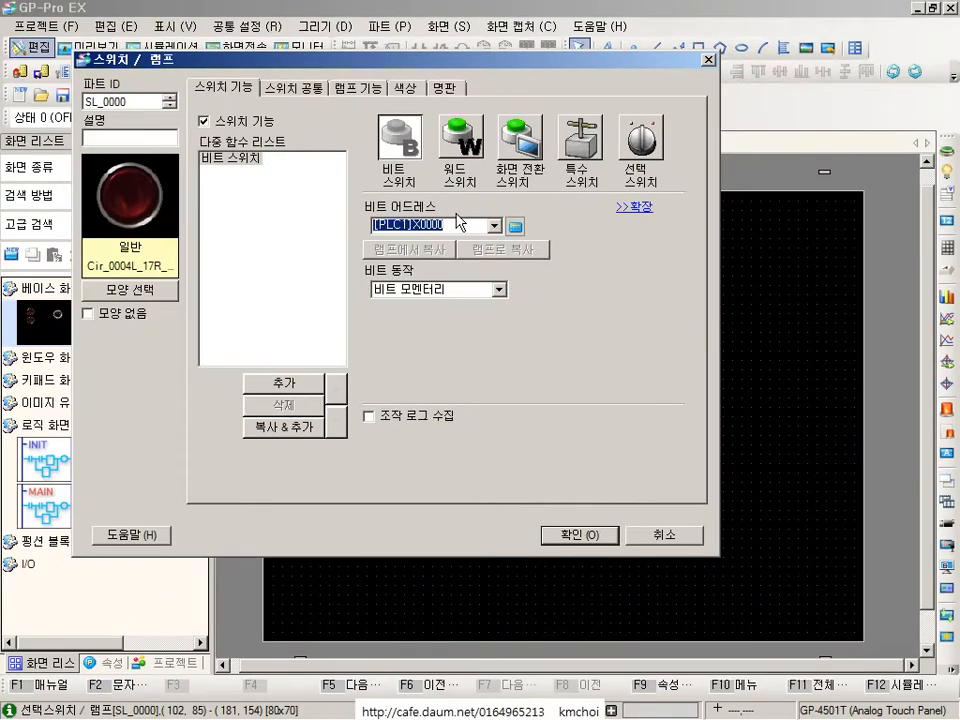
type("M0")
key("Return")
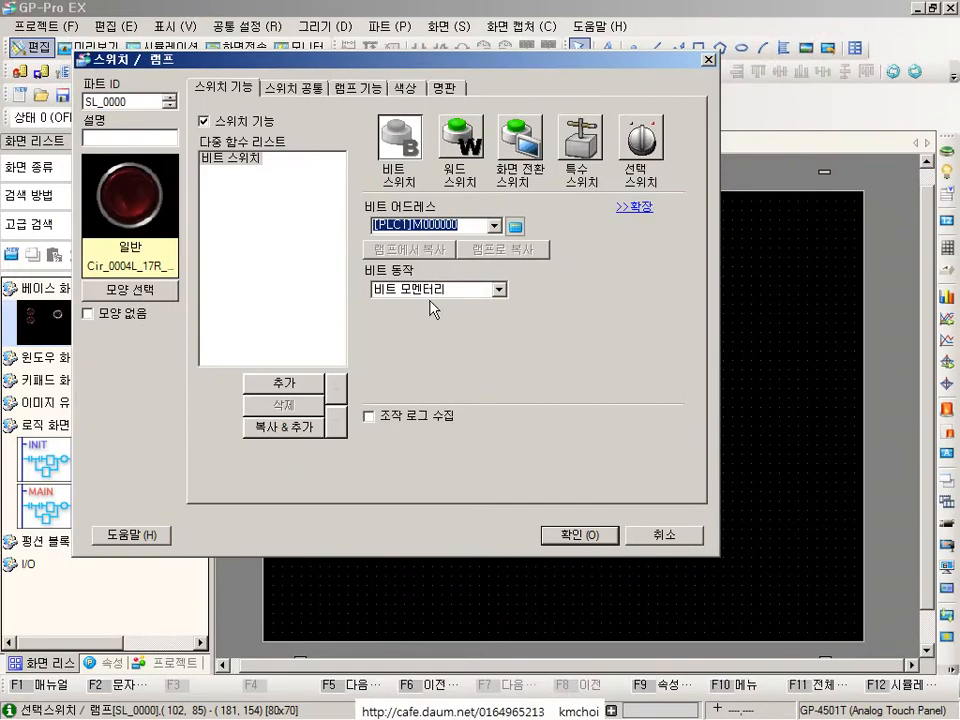
Review the bit operation choices, keep 비트 모멘터리 for the upper switch, and accept its settings.
left_click(560, 384)
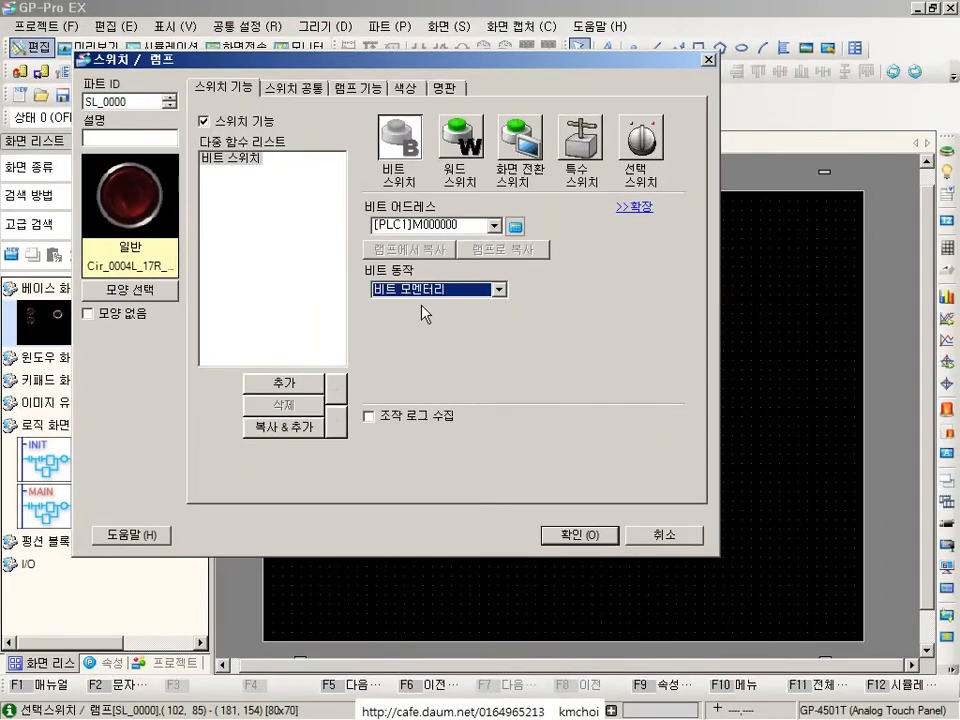
left_click(455, 271)
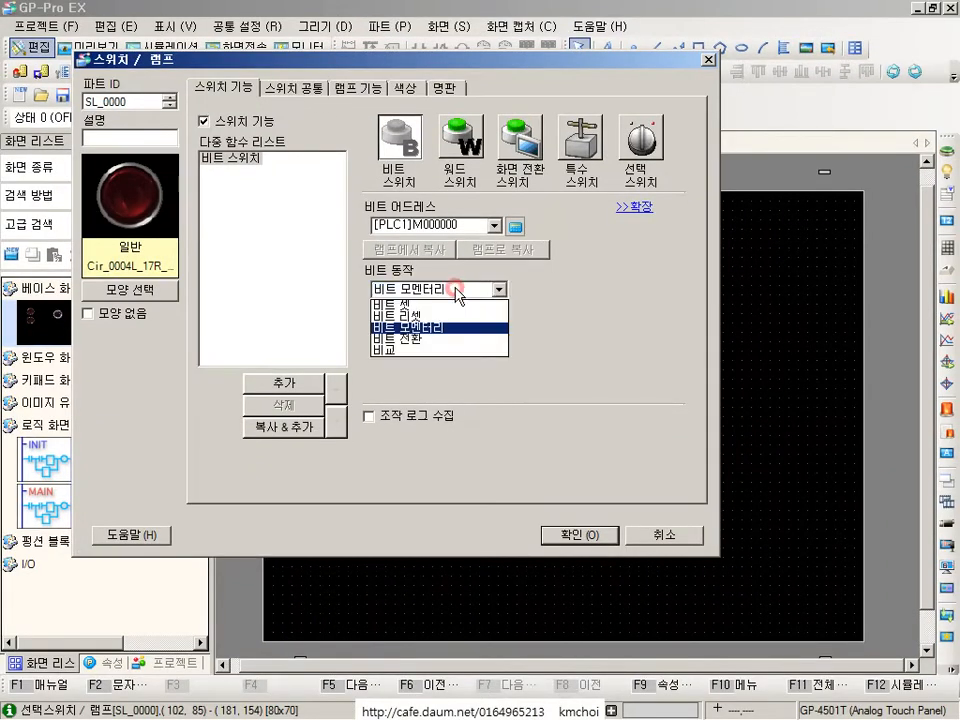
left_click(455, 290)
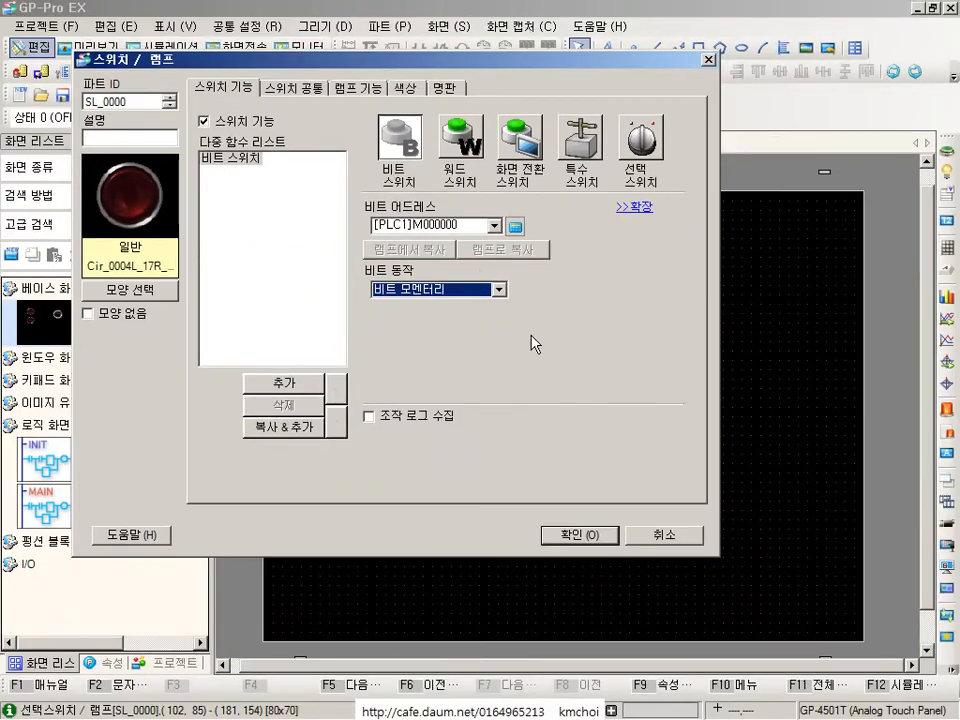
left_click(571, 538)
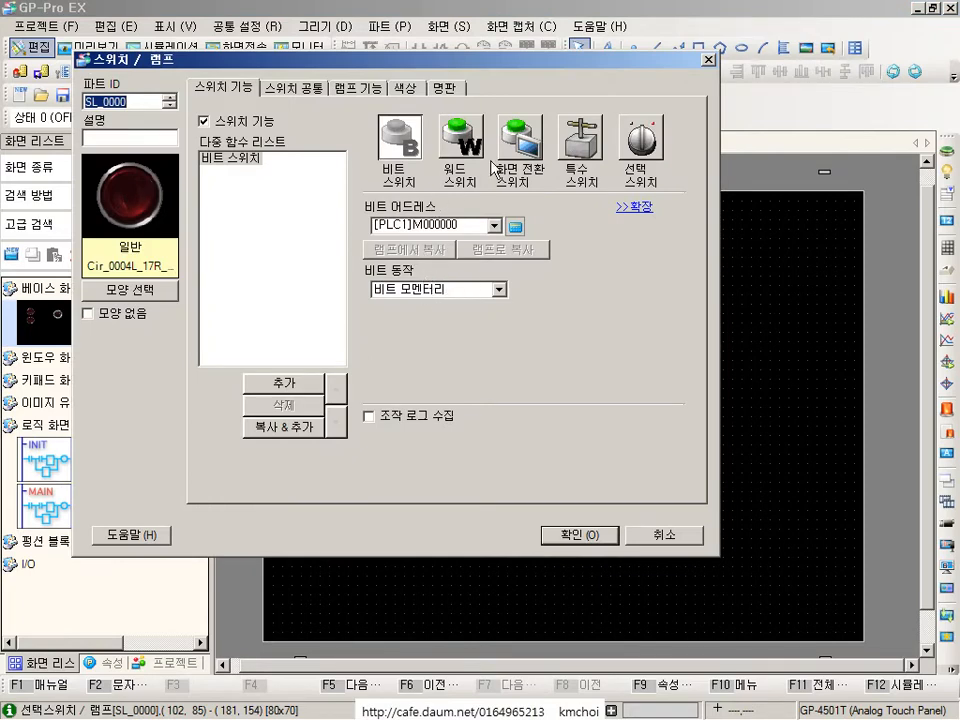
Enter 시작 as the nameplate label of the upper switch.
left_click(445, 92)
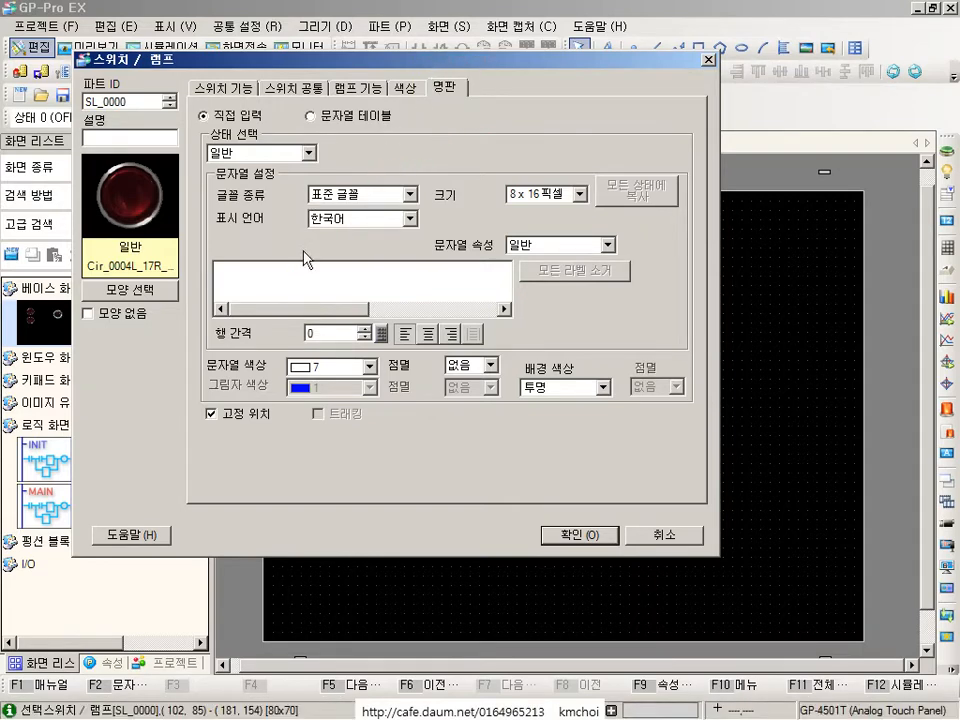
left_click(286, 291)
type("PB1")
key("shift+Home")
type("TLW")
key("BackSpace")
key("BackSpace")
key("BackSpace")
type("시작")
Change the upper switch's shape to the first square button design in Green.
left_click(132, 290)
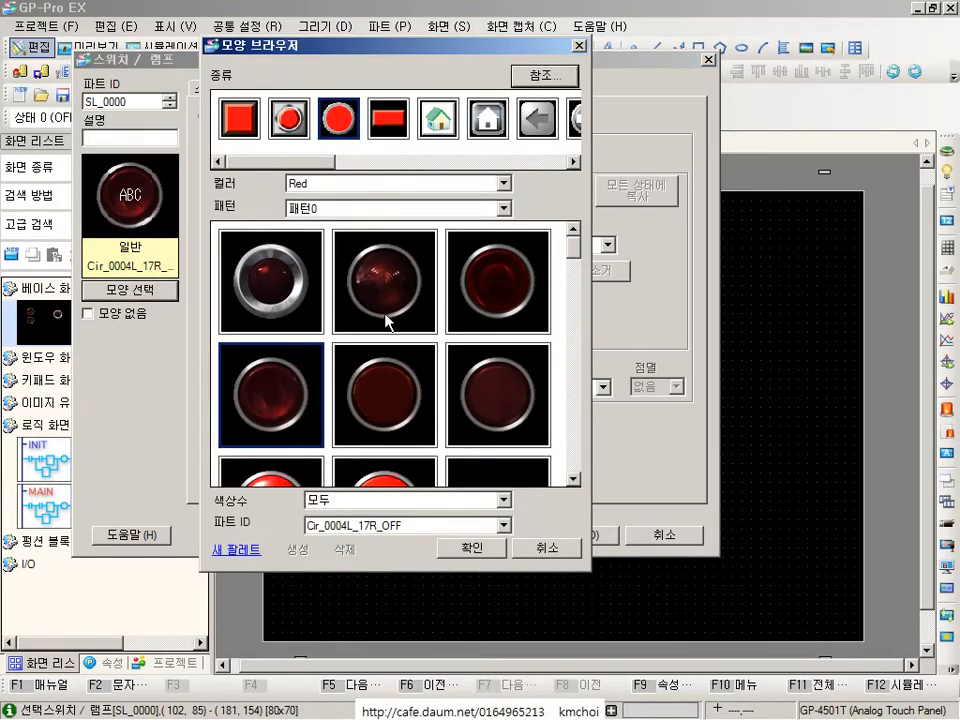
left_click(251, 132)
left_click(279, 307)
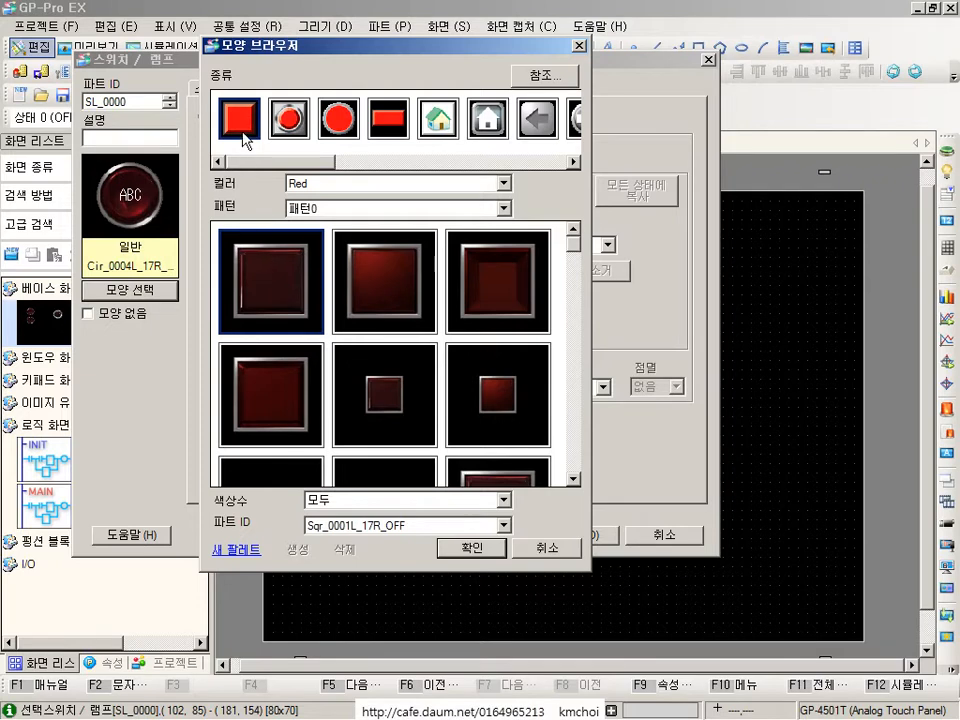
left_click(317, 183)
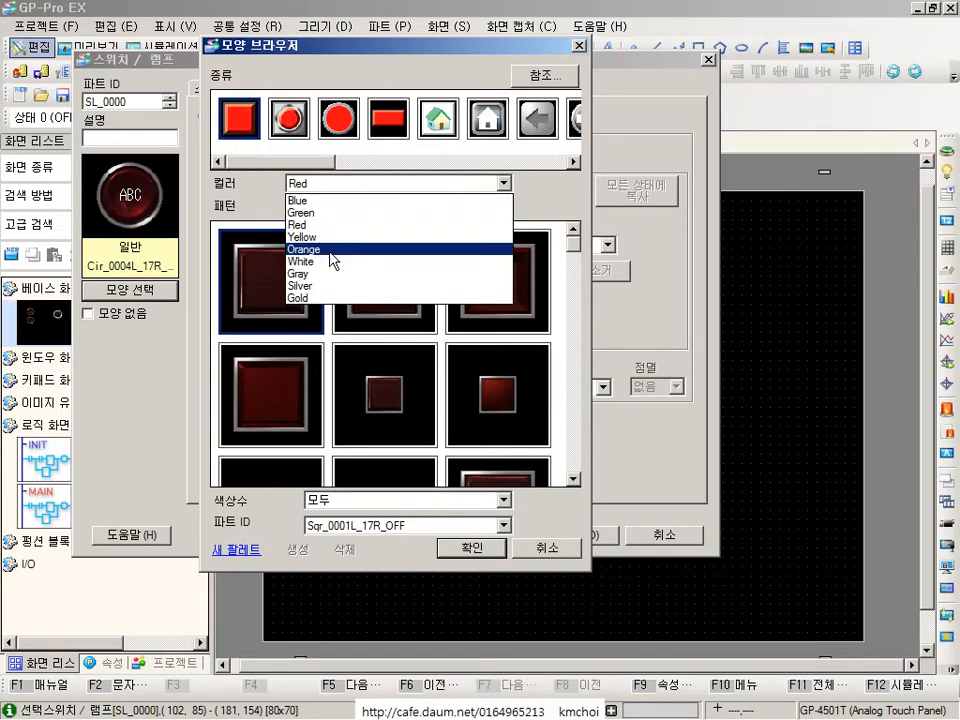
left_click(315, 213)
left_click(465, 552)
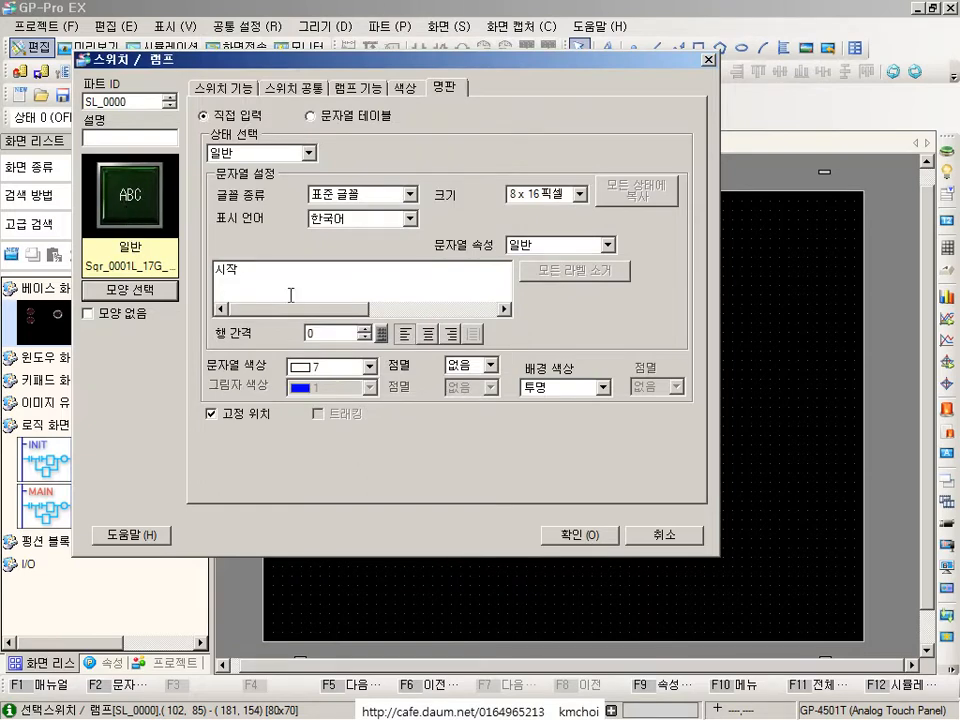
Set the 시작 label's character size to 24 x 24 pixels and accept the switch settings.
left_click(424, 338)
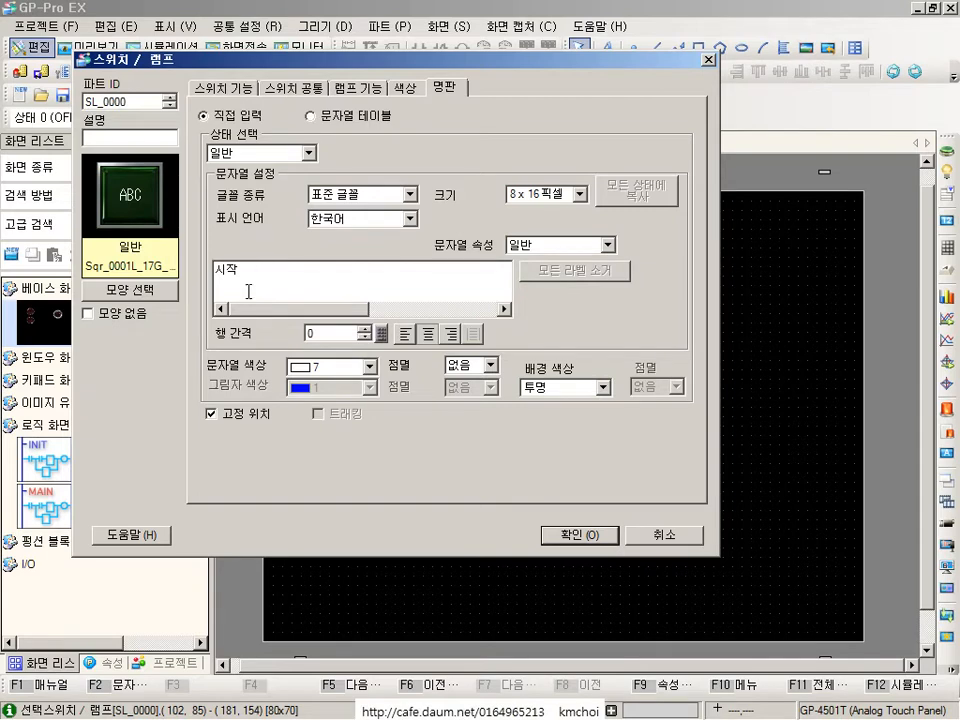
left_click(566, 197)
mouse_move(555, 213)
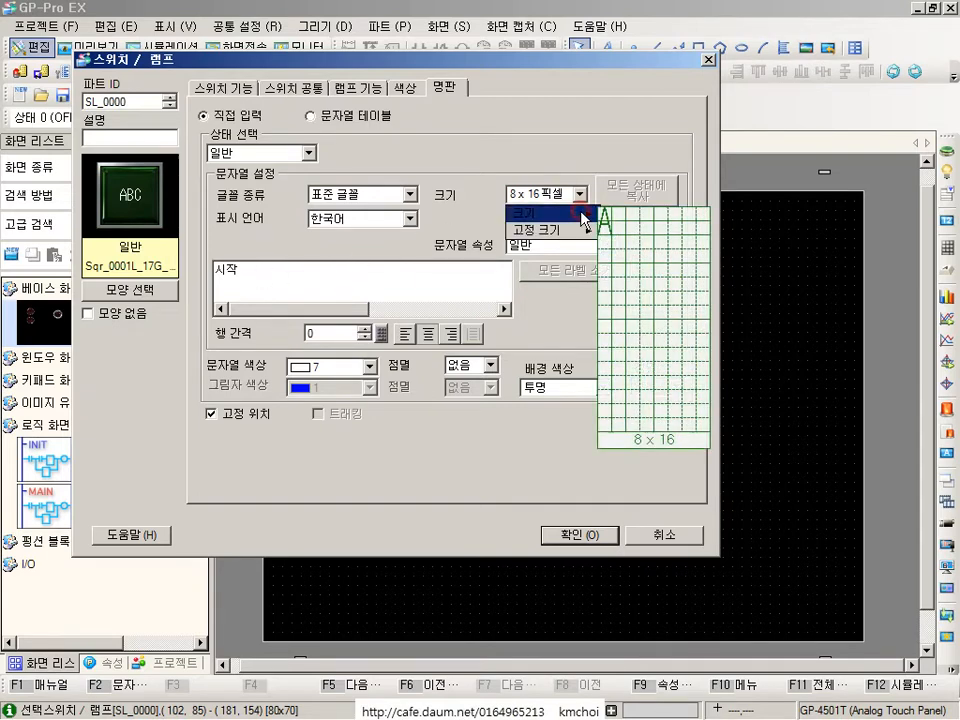
left_click(631, 252)
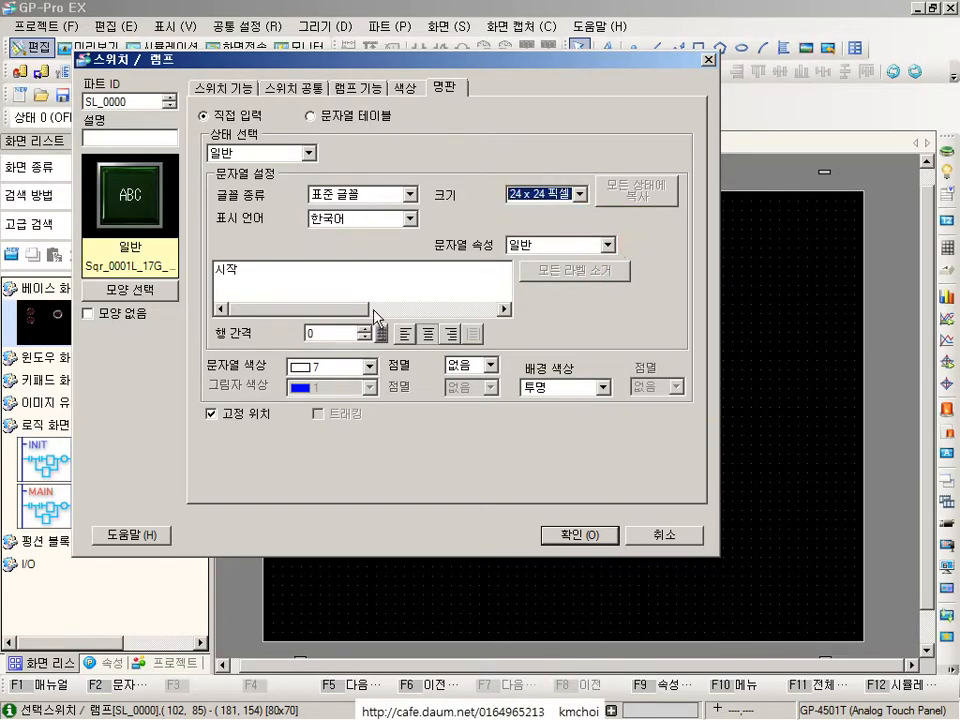
left_click(572, 536)
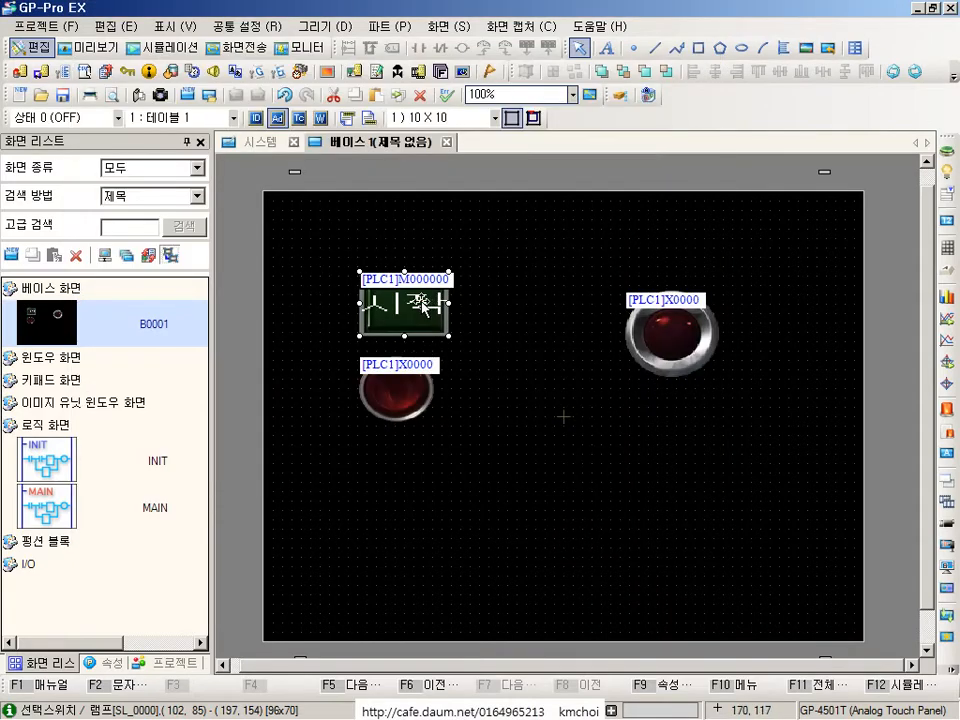
Set the 시작 switch's nameplate character size to 16 x 16 pixels and accept.
double_click(422, 307)
left_click(455, 88)
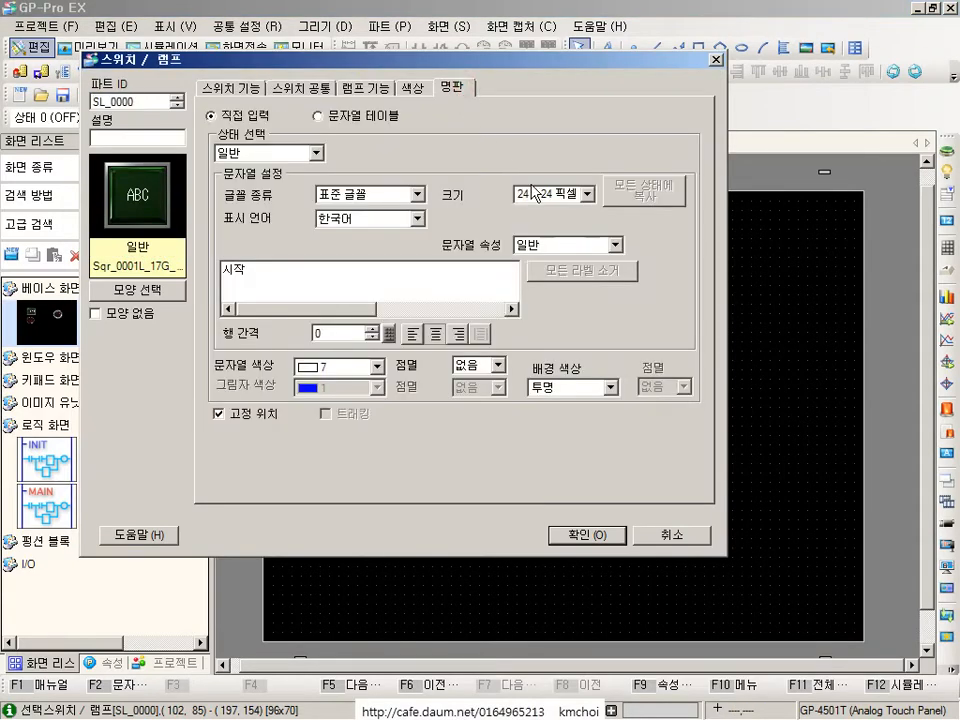
left_click(537, 193)
mouse_move(590, 218)
left_click(620, 236)
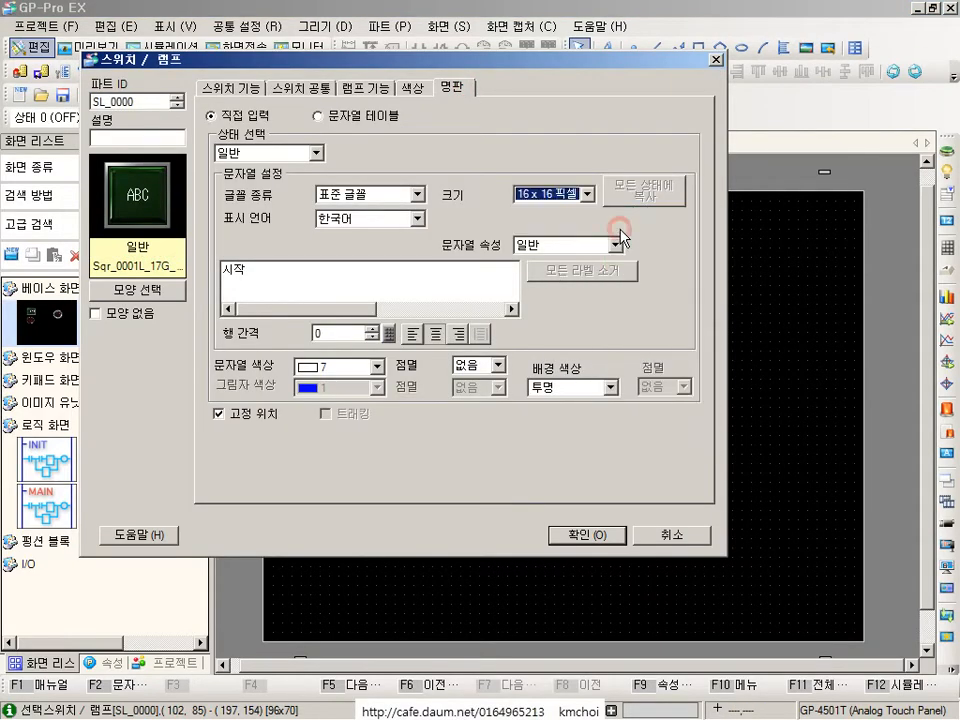
left_click(556, 535)
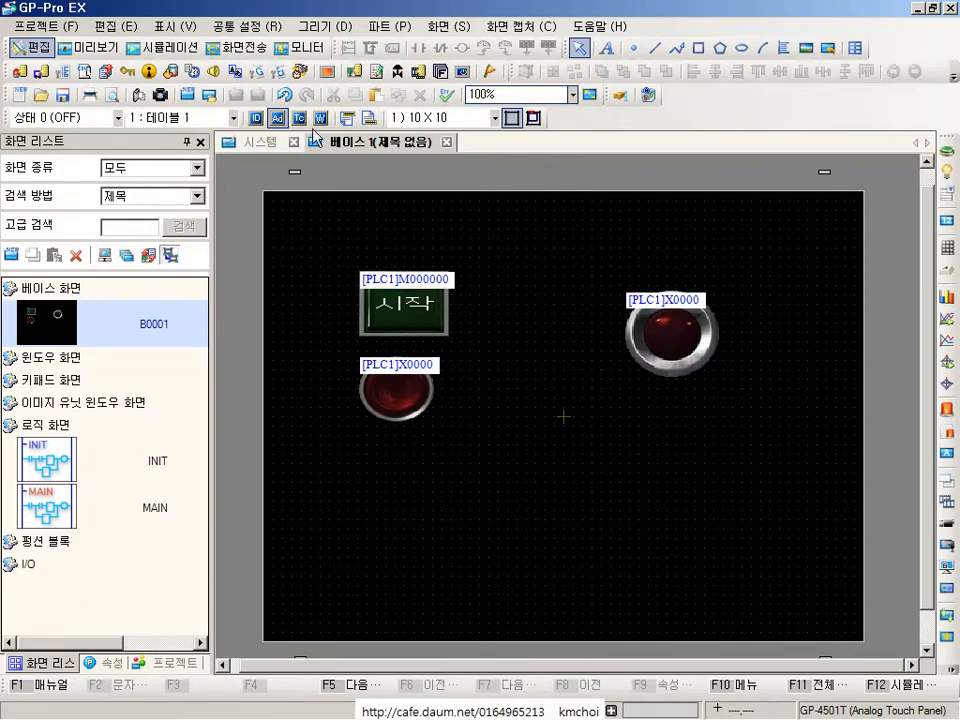
left_click(395, 308)
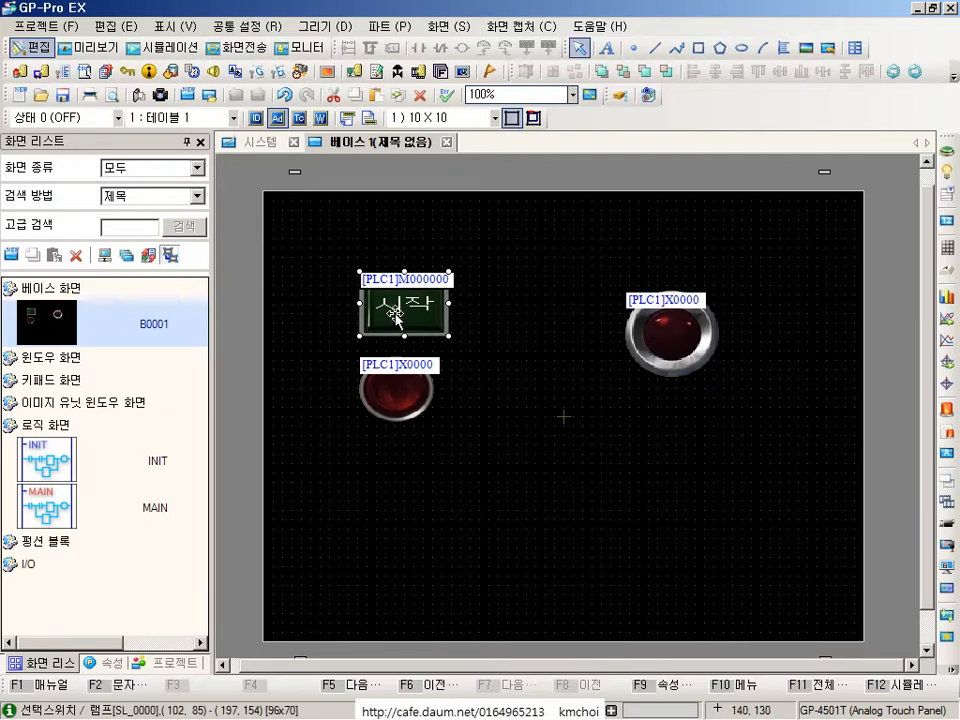
left_click(362, 250)
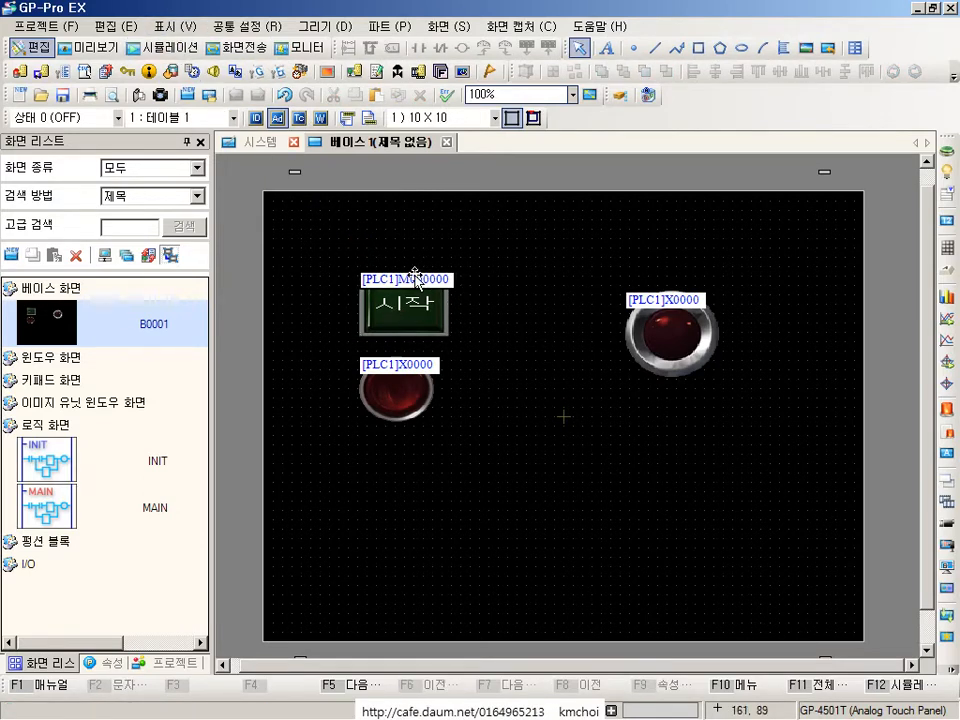
key("ctrl+2")
mouse_move(350, 249)
left_mouse_down()
mouse_move(431, 307)
mouse_move(479, 305)
left_mouse_up()
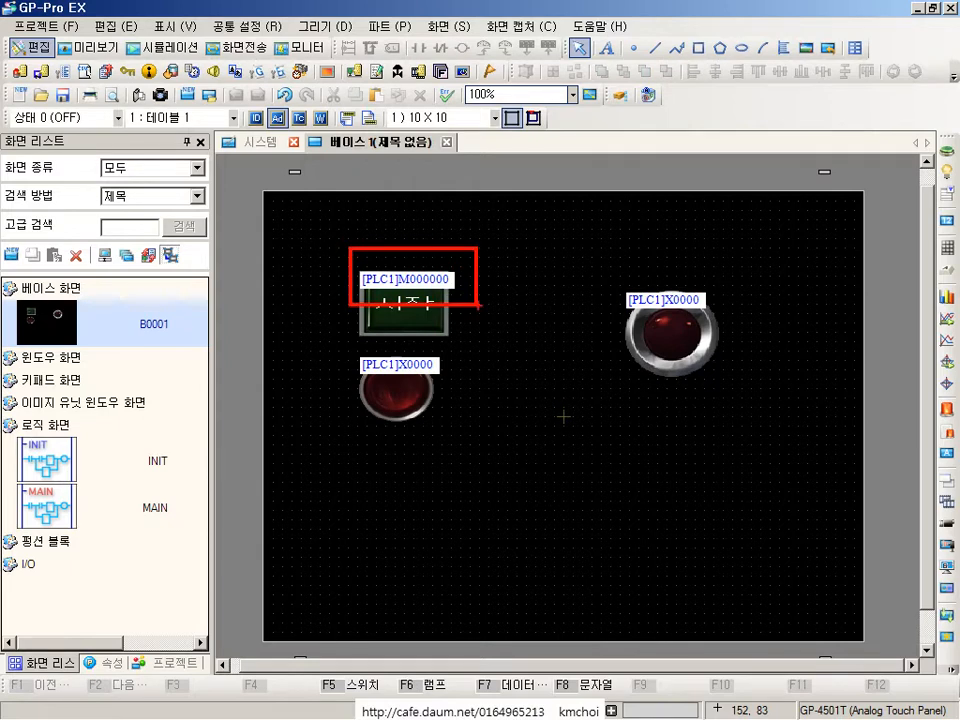
key("Escape")
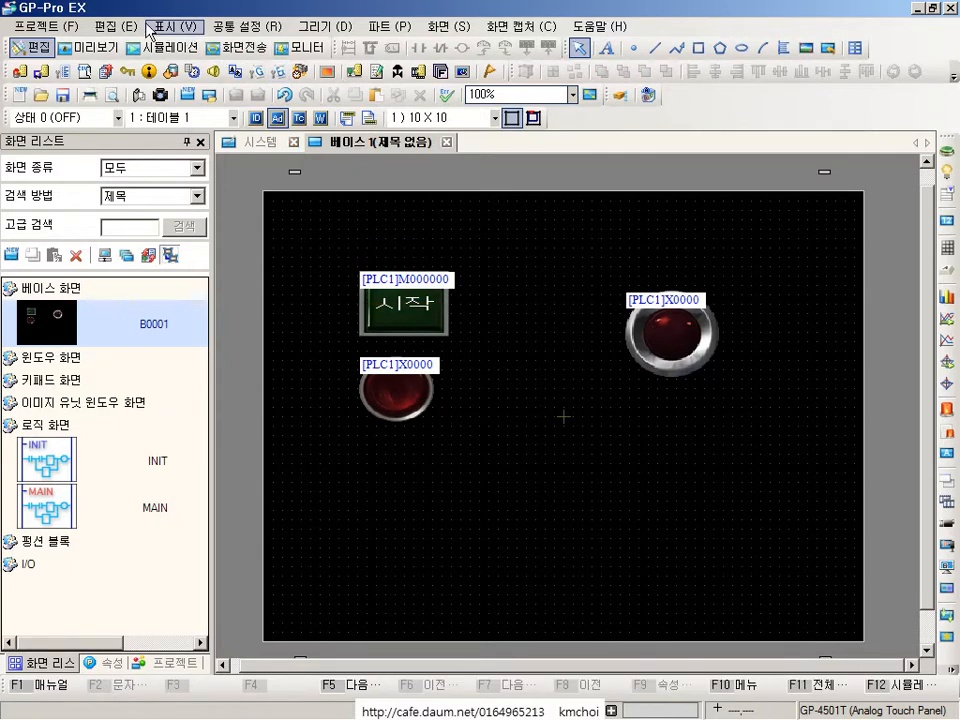
Review the screen editing style's display options, including the address display setting, and close the options with the settings kept.
left_click(158, 27)
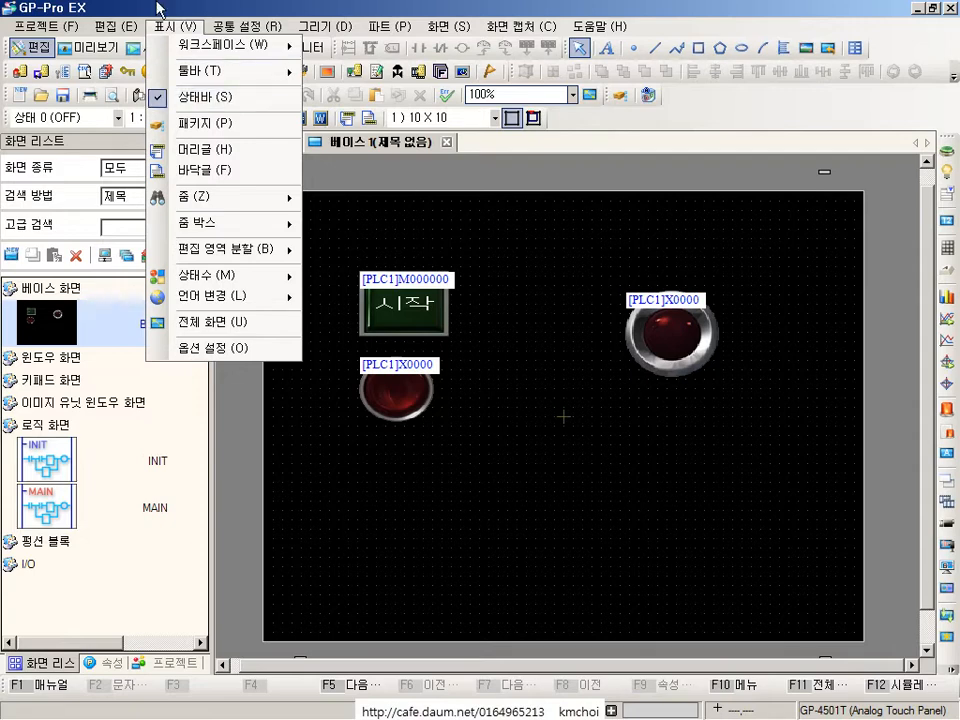
left_click(261, 349)
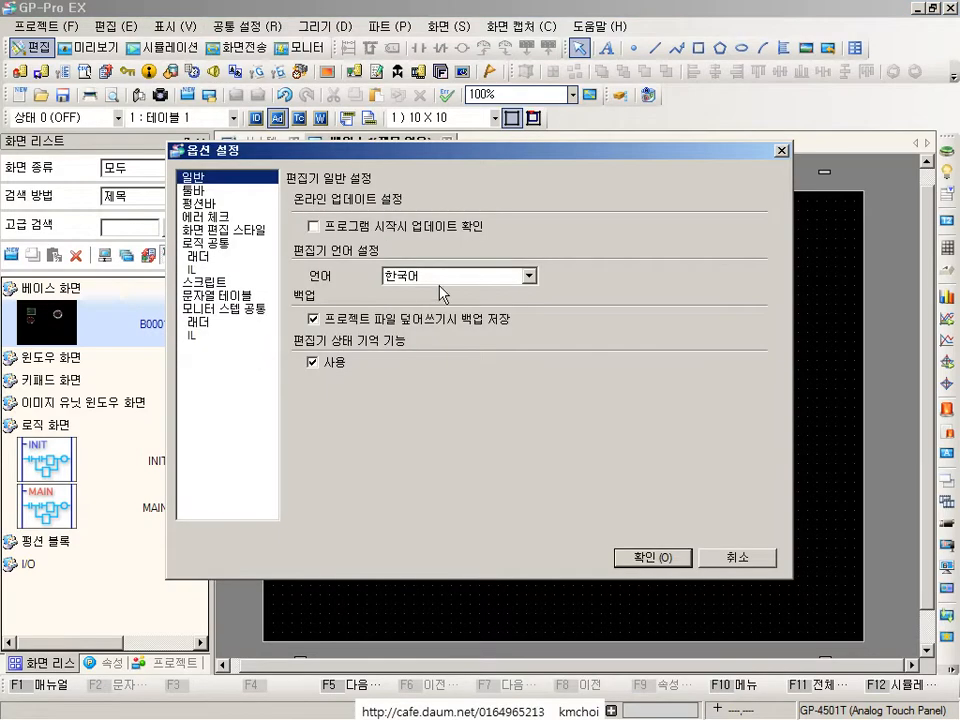
left_click(208, 232)
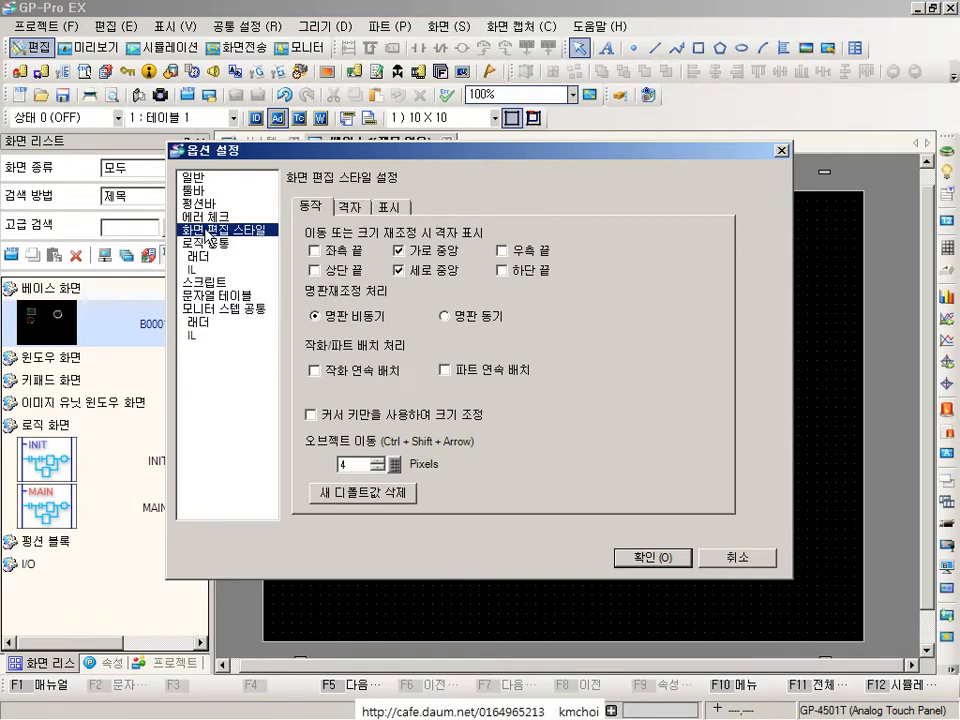
left_click(388, 207)
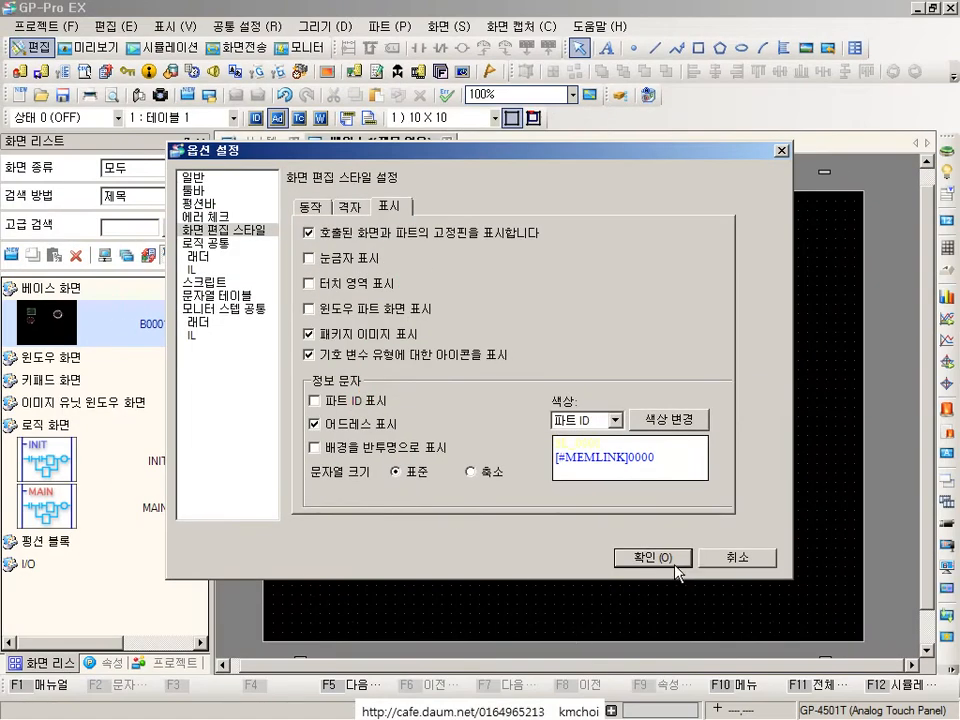
left_click(658, 559)
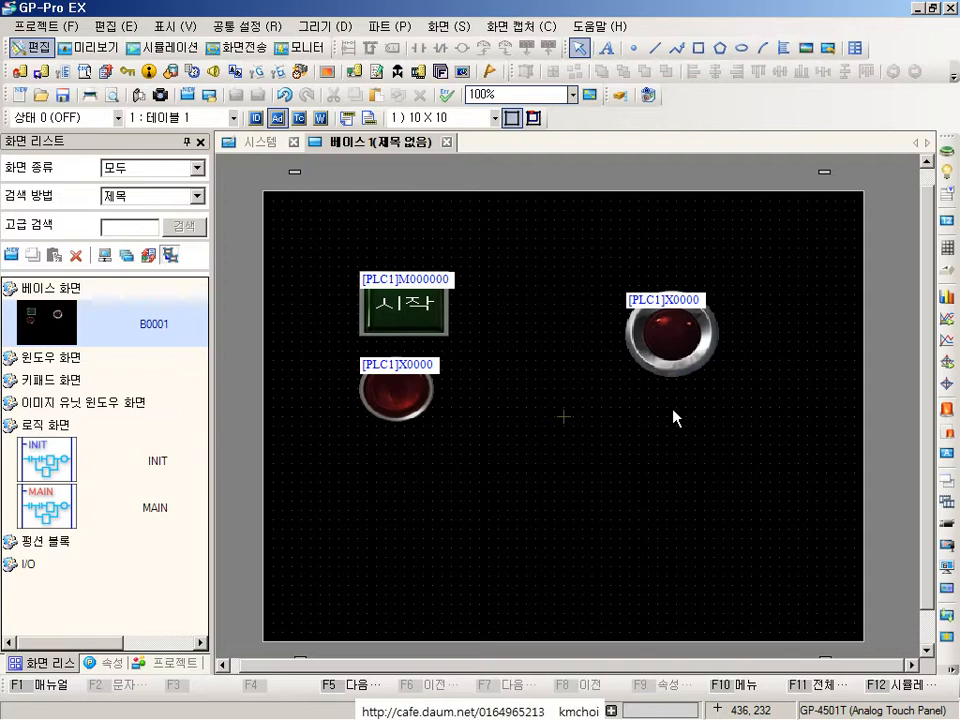
Replace the lower round switch with a copy of the 시작 switch placed directly below the original.
left_click(414, 368)
left_click(427, 302)
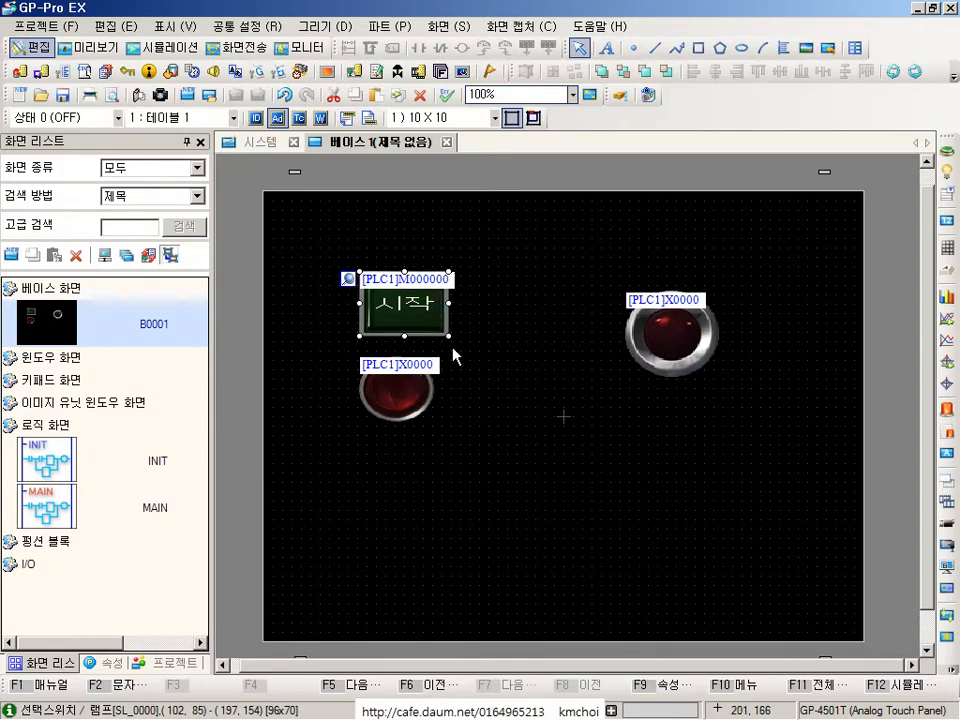
left_click(415, 399)
key("Delete")
left_click(407, 307)
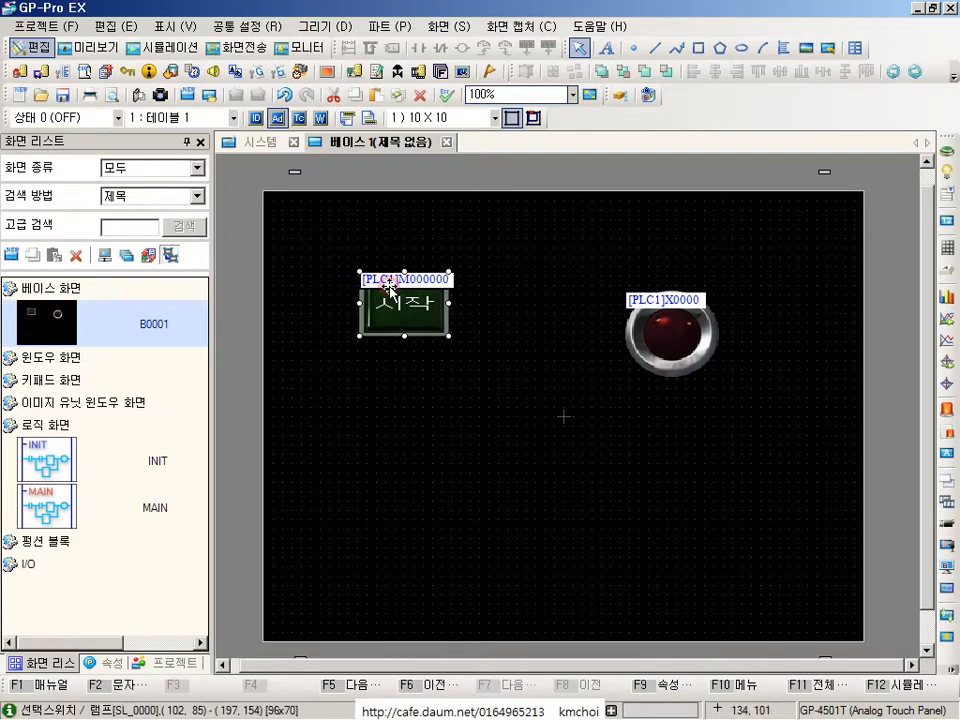
left_click_drag(407, 307, 407, 394)
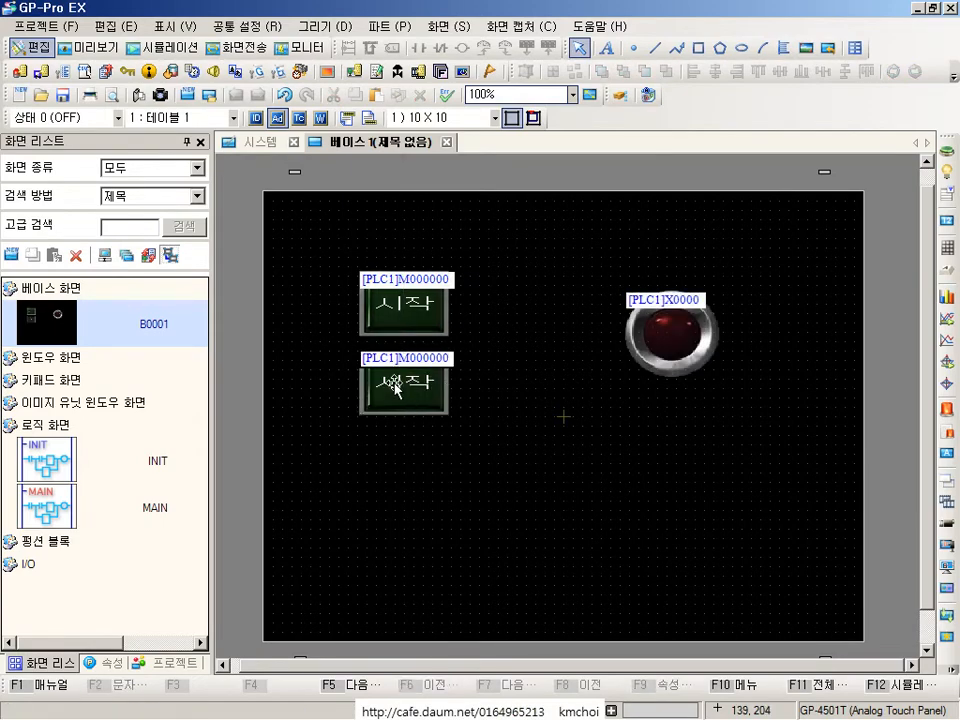
Set the copied lower switch's bit address to M000001 on PLC1 and accept.
double_click(395, 388)
left_click_drag(382, 303, 466, 303)
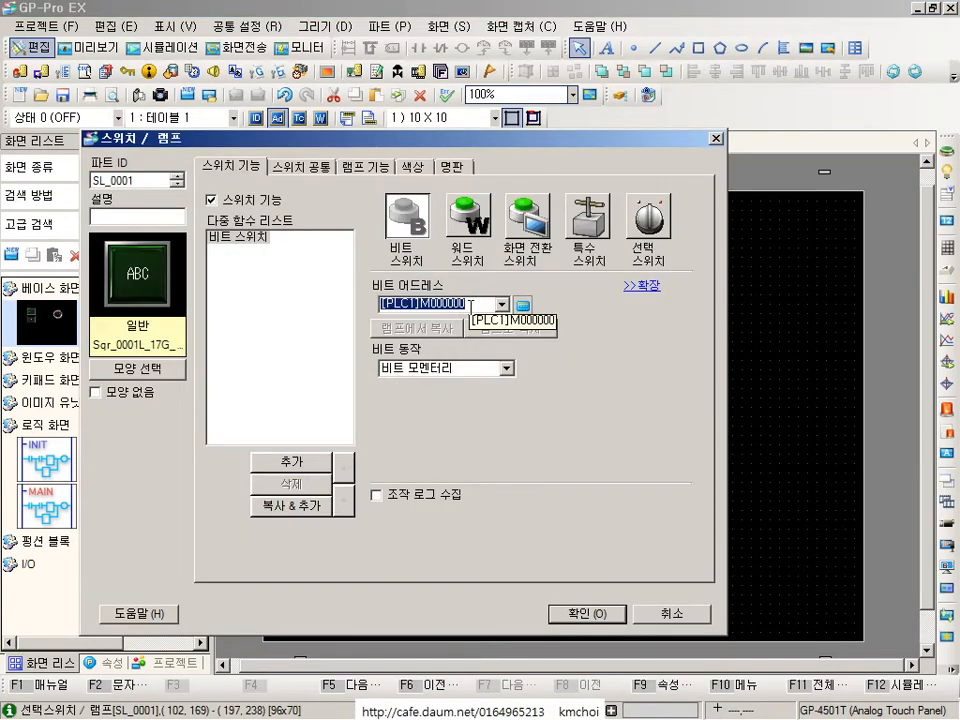
left_click(466, 303)
key("Return")
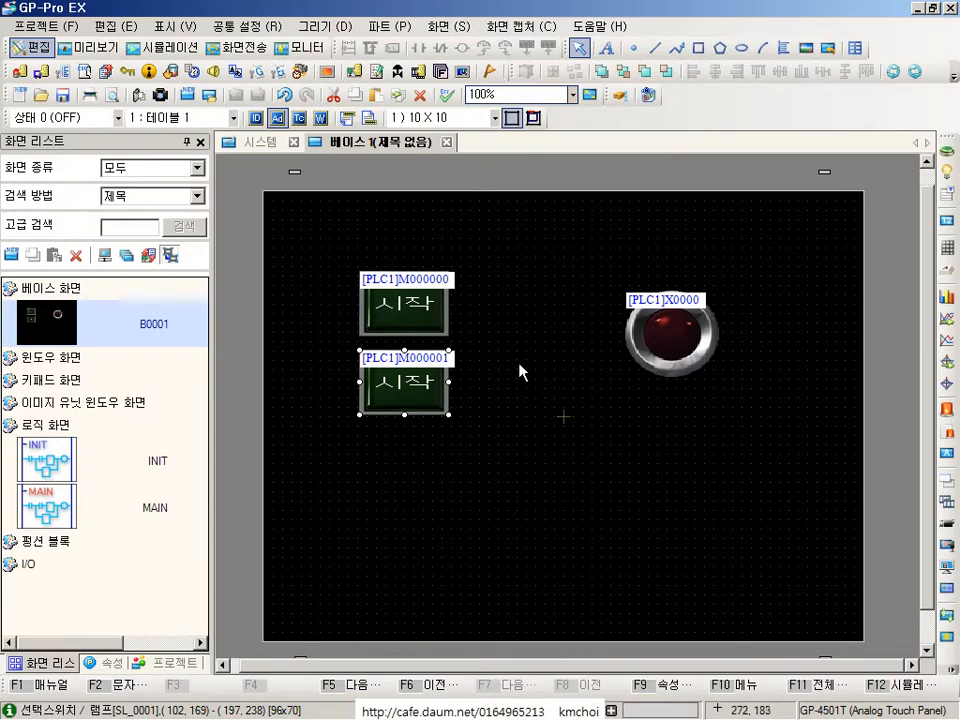
Change the lower switch's nameplate label to 정지, check its bit address, and accept the settings.
double_click(386, 392)
left_click(455, 166)
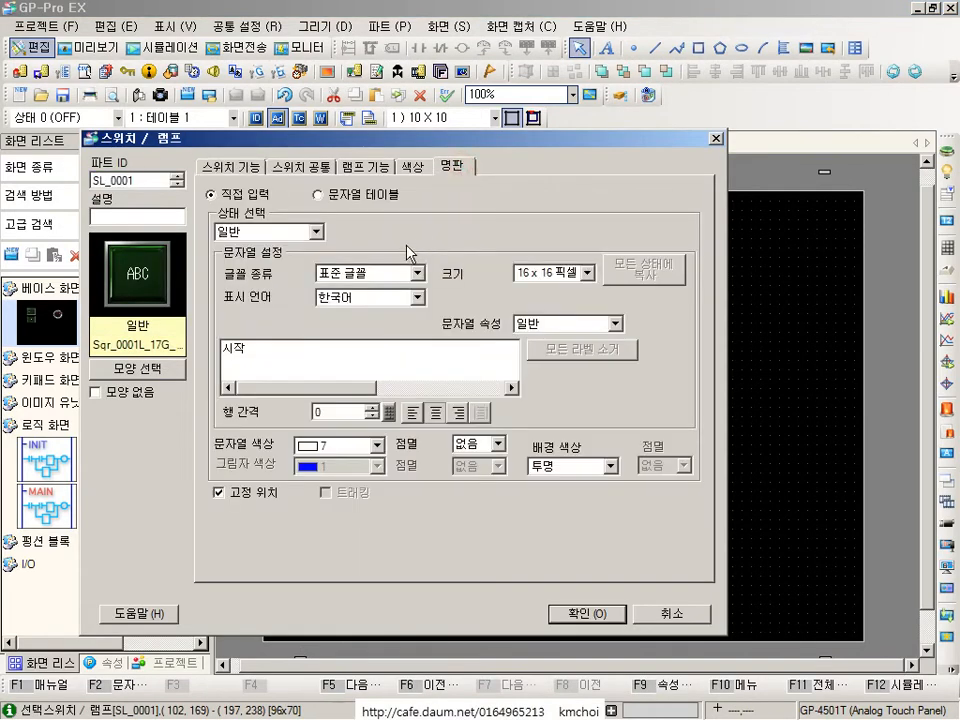
double_click(232, 348)
type("정지")
key("Tab")
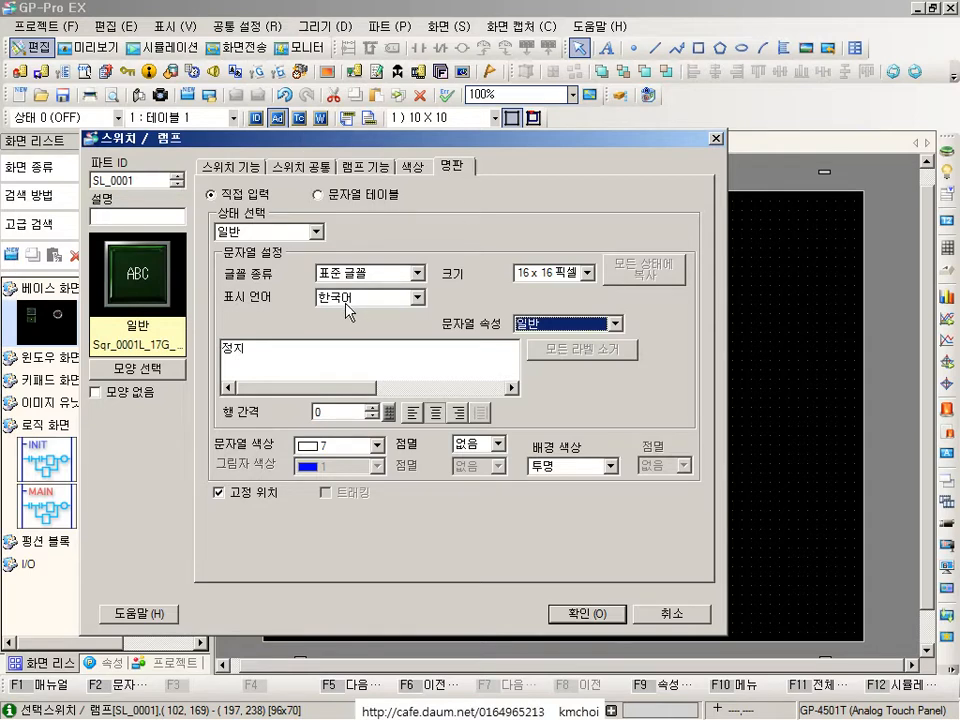
left_click(234, 166)
key("ctrl+2")
left_click_drag(386, 266, 509, 336)
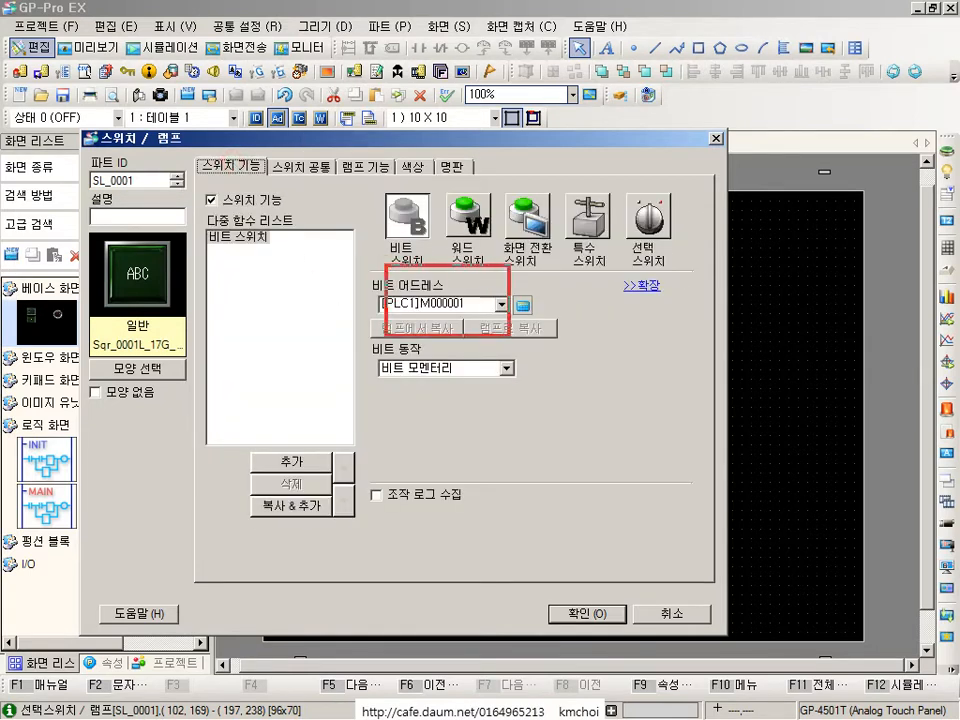
left_click_drag(470, 103, 456, 167)
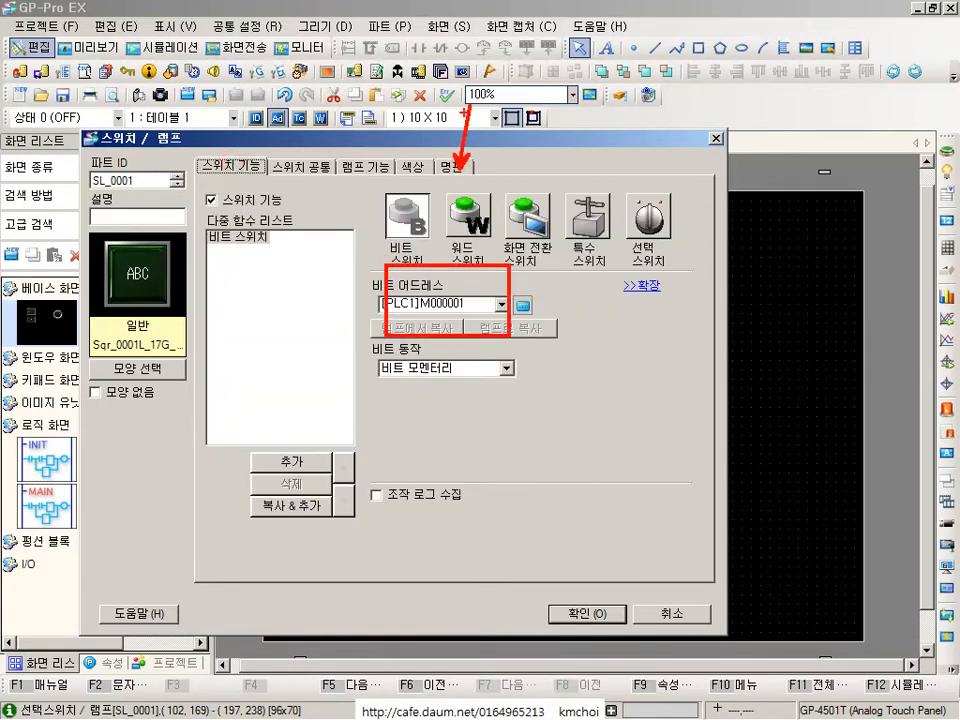
key("Escape")
left_click(599, 617)
left_click(488, 502)
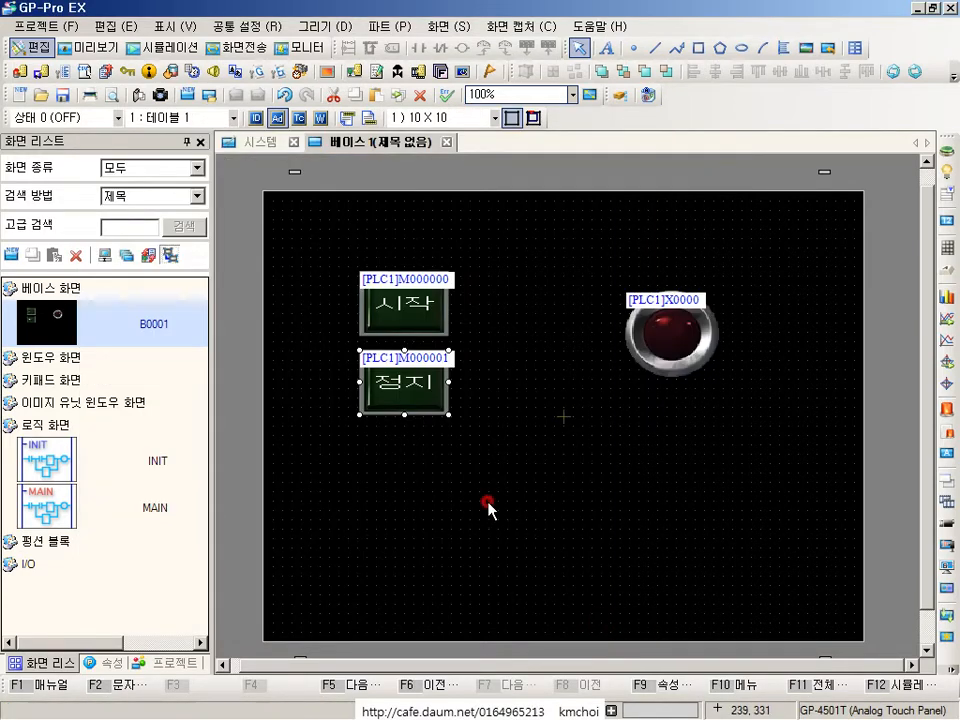
Change the 정지 switch's shape color to Red, keeping the first square button design, and accept.
double_click(372, 368)
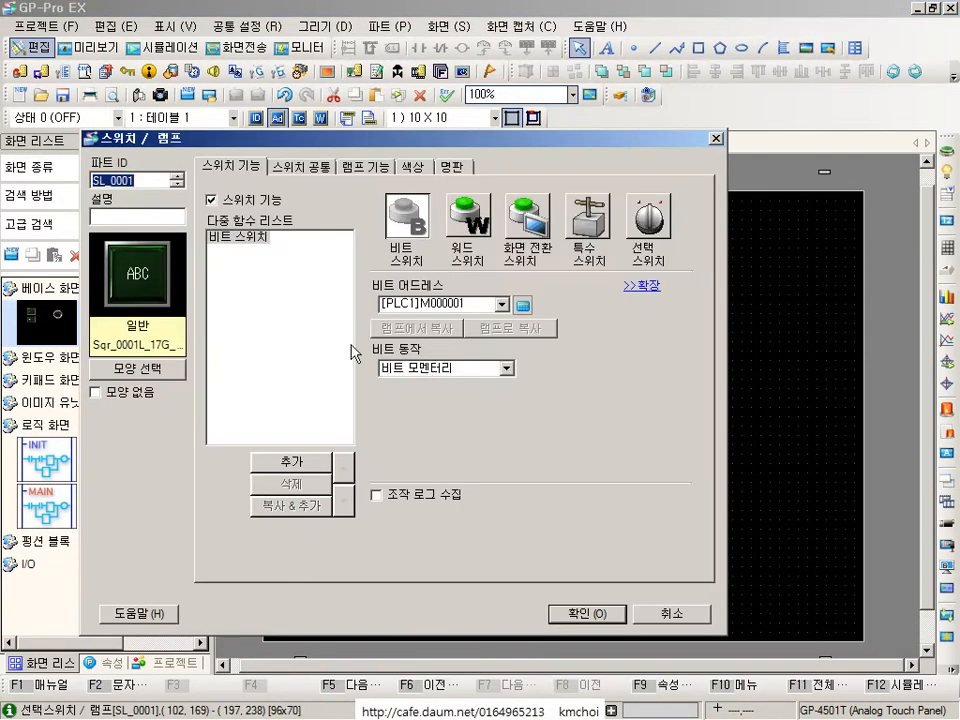
key("Escape")
double_click(418, 398)
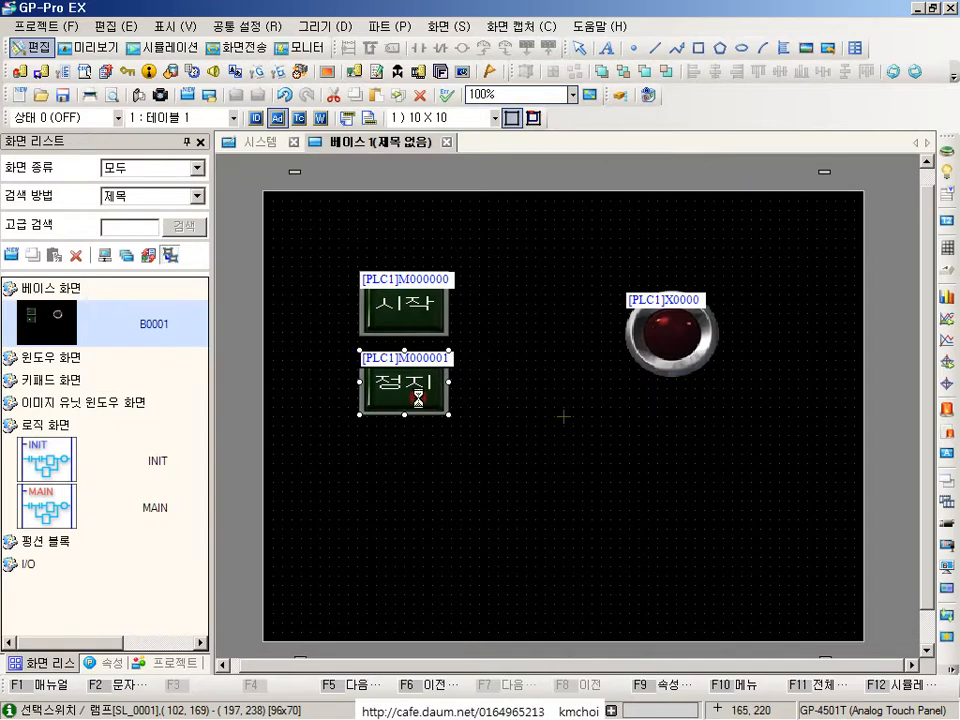
left_click(137, 368)
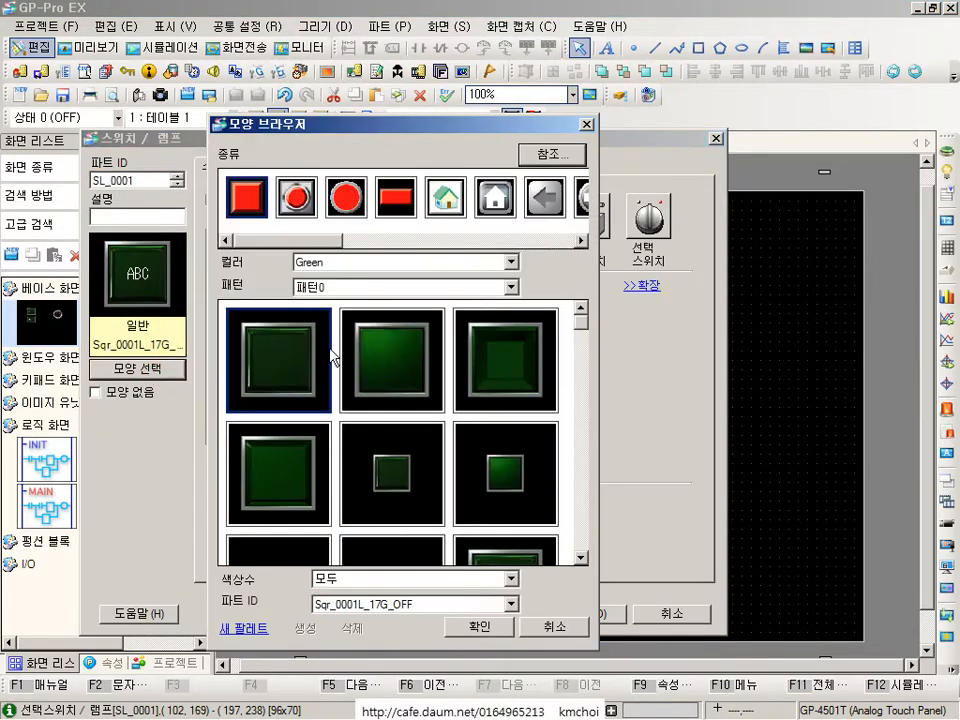
left_click(336, 264)
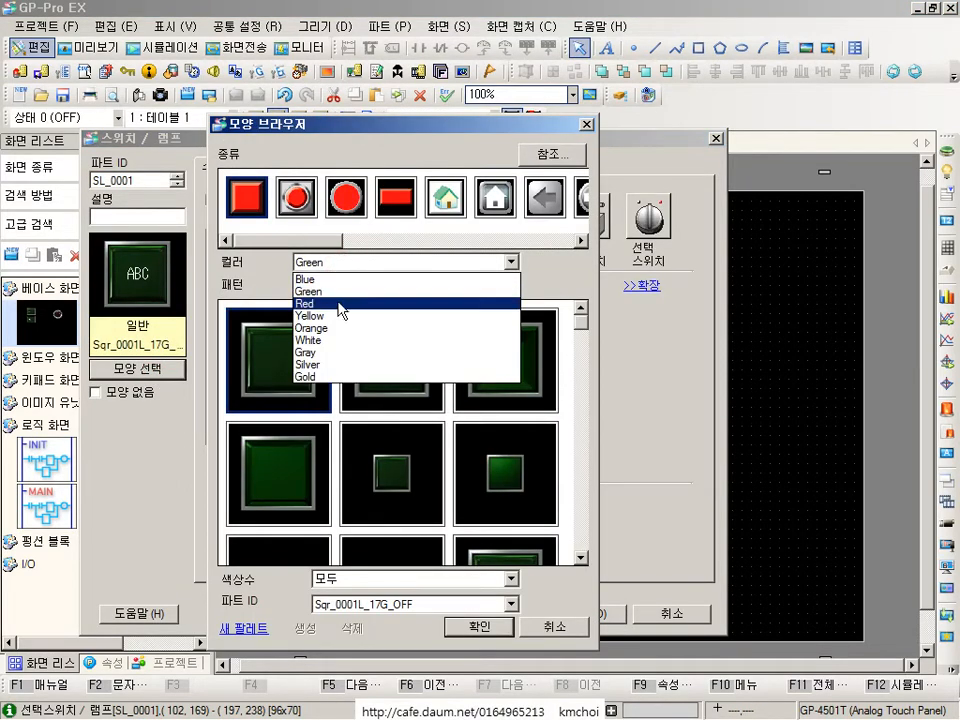
left_click(339, 304)
left_click(485, 627)
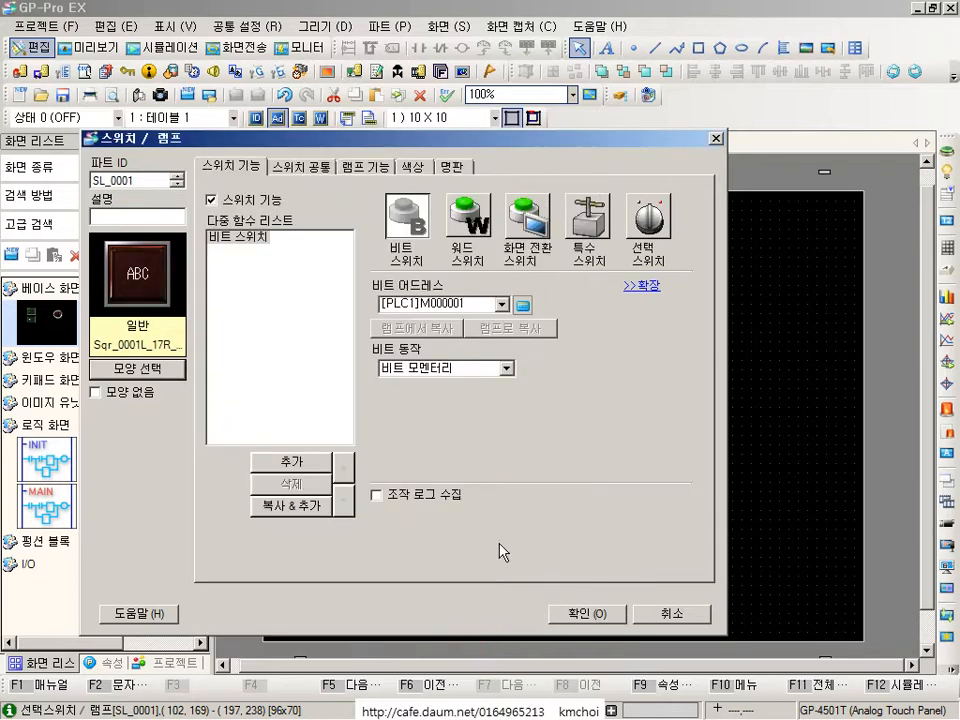
left_click(587, 612)
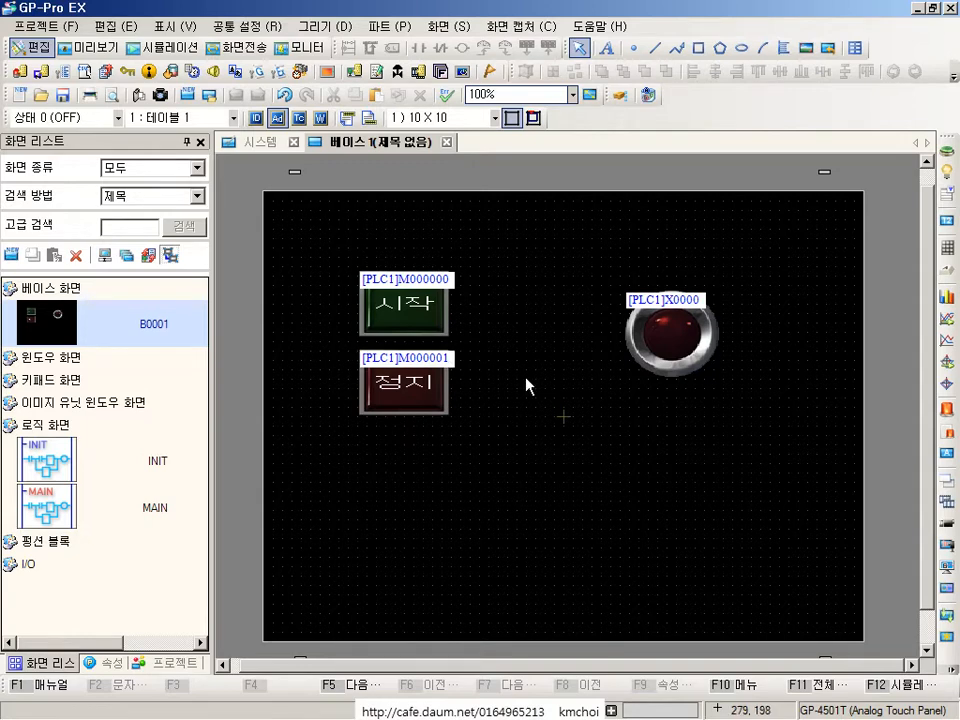
Enlarge the round lamp beside the switches by stretching its upper-right corner outward.
left_click(677, 350)
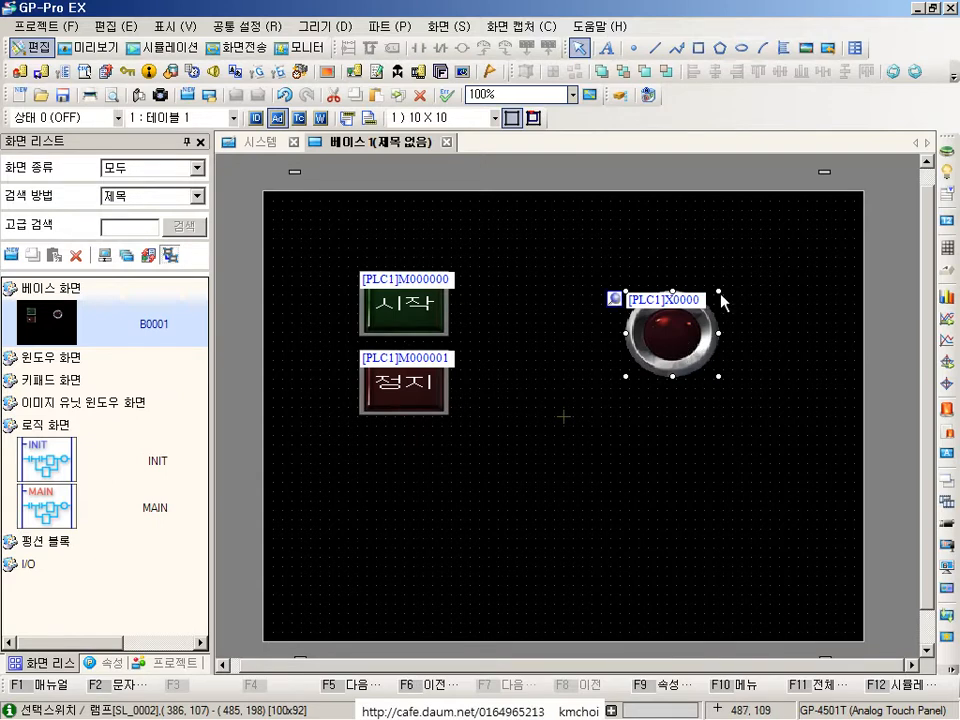
left_click_drag(719, 293, 770, 280)
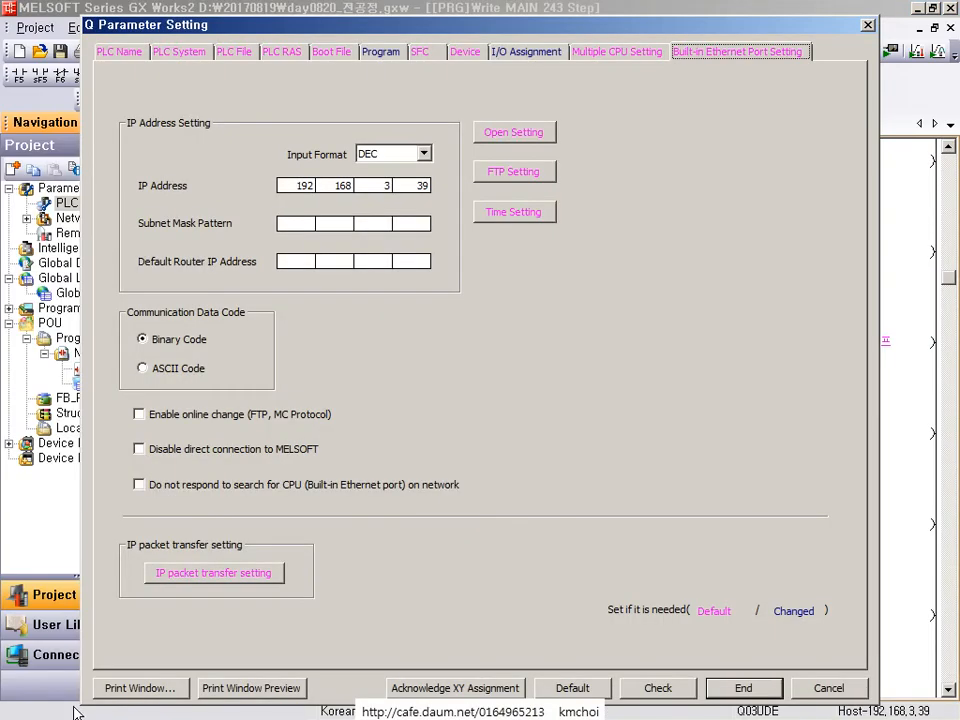
In GX Works2, cancel the Q parameter settings and select the 시작 coil near the beginning of the MAIN ladder.
left_click(864, 690)
scroll(862, 500, "up", 5)
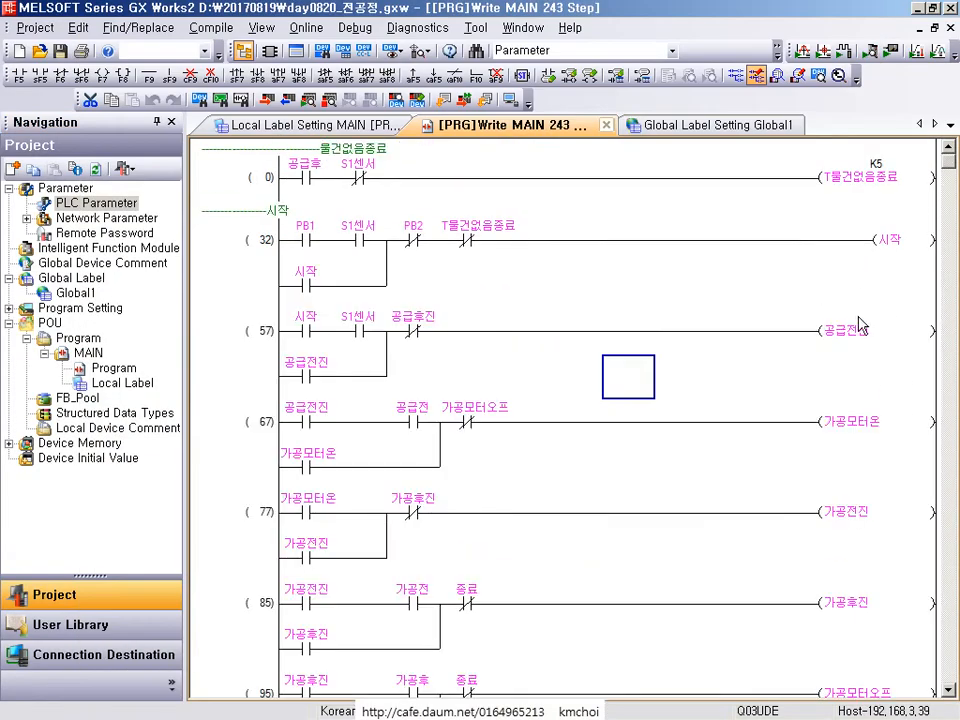
left_click(888, 242)
key("ctrl+2")
left_click_drag(858, 204, 957, 279)
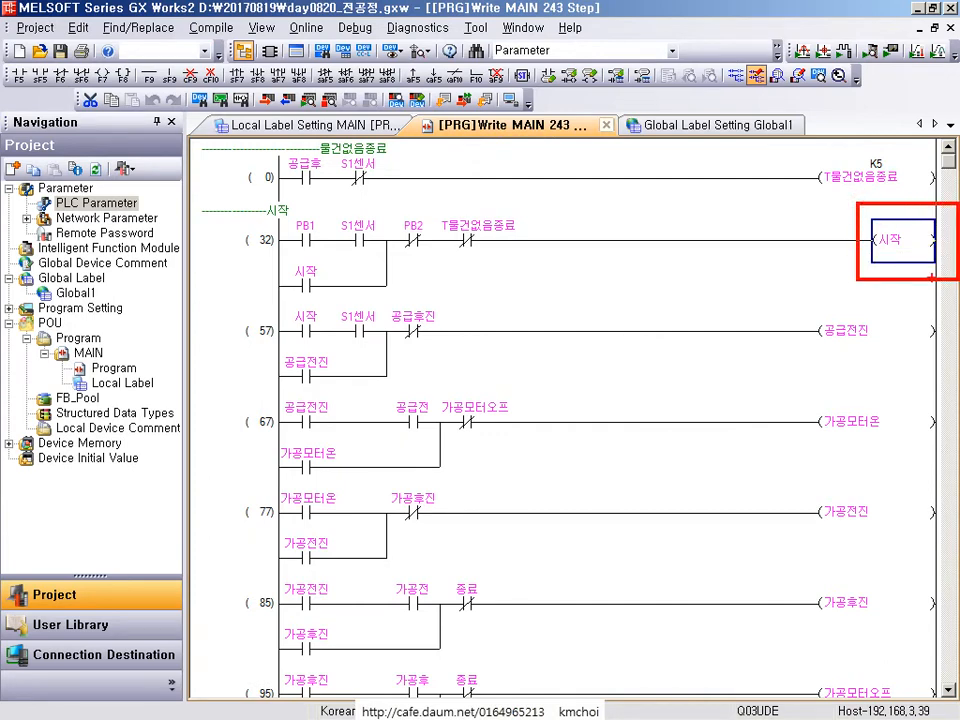
key("Escape")
Enable Display labels and devices in the ladder diagram options and examine the 시작 coil's device address.
left_click(476, 27)
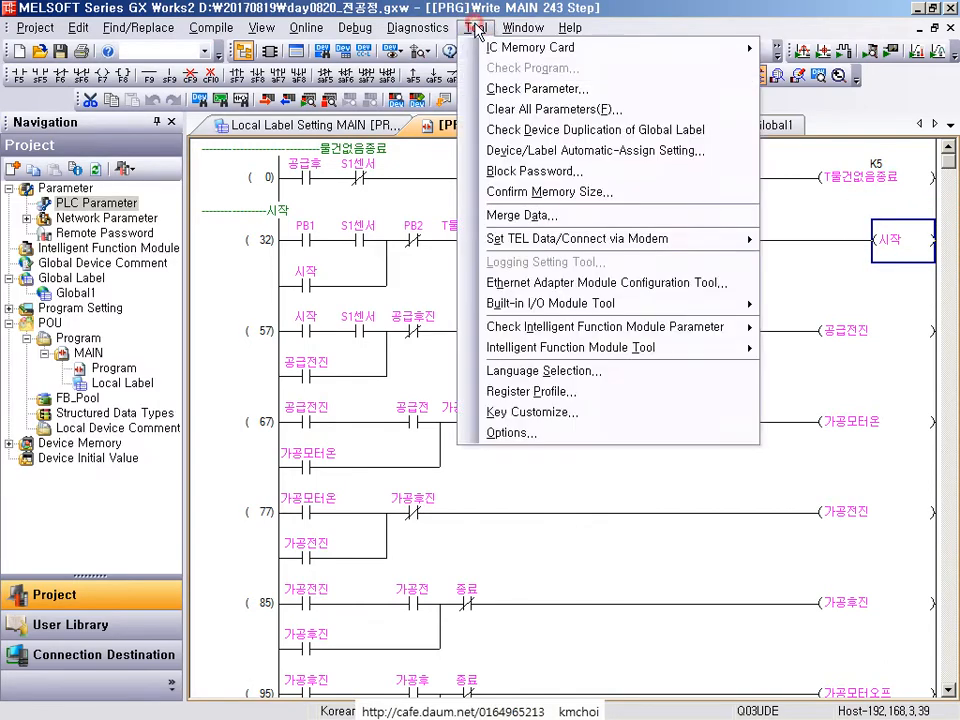
left_click(535, 438)
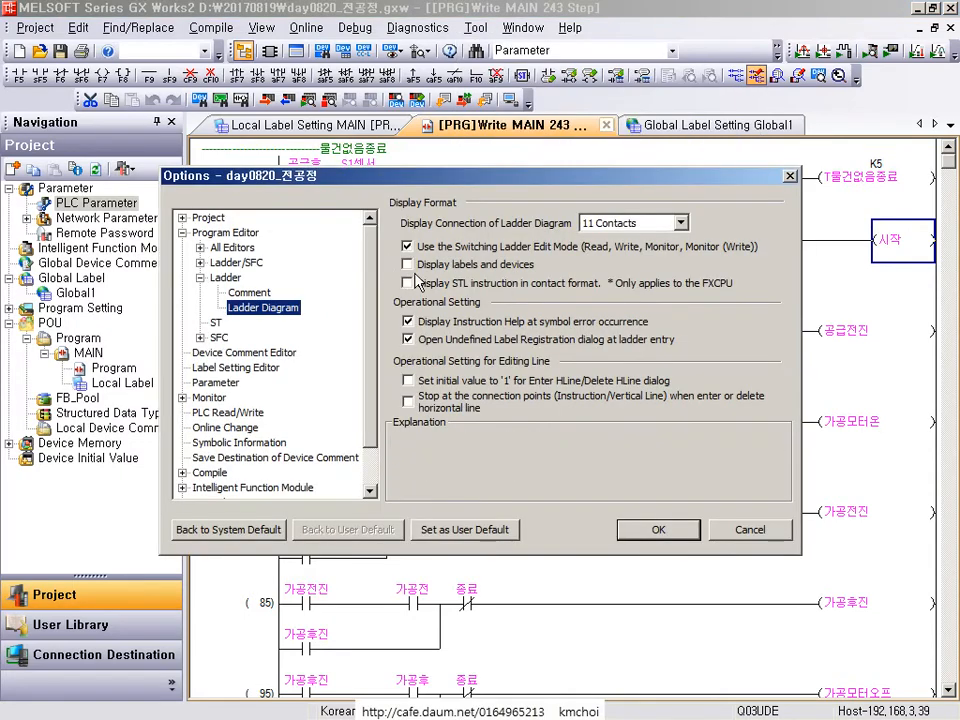
left_click(458, 264)
left_click(656, 538)
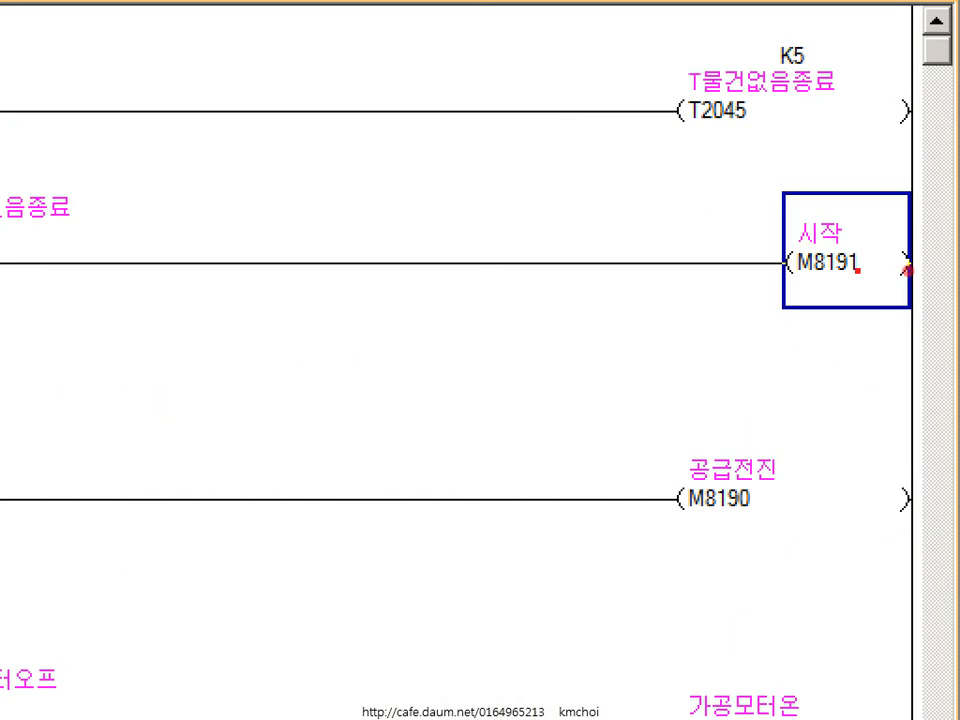
left_click_drag(724, 184, 936, 342)
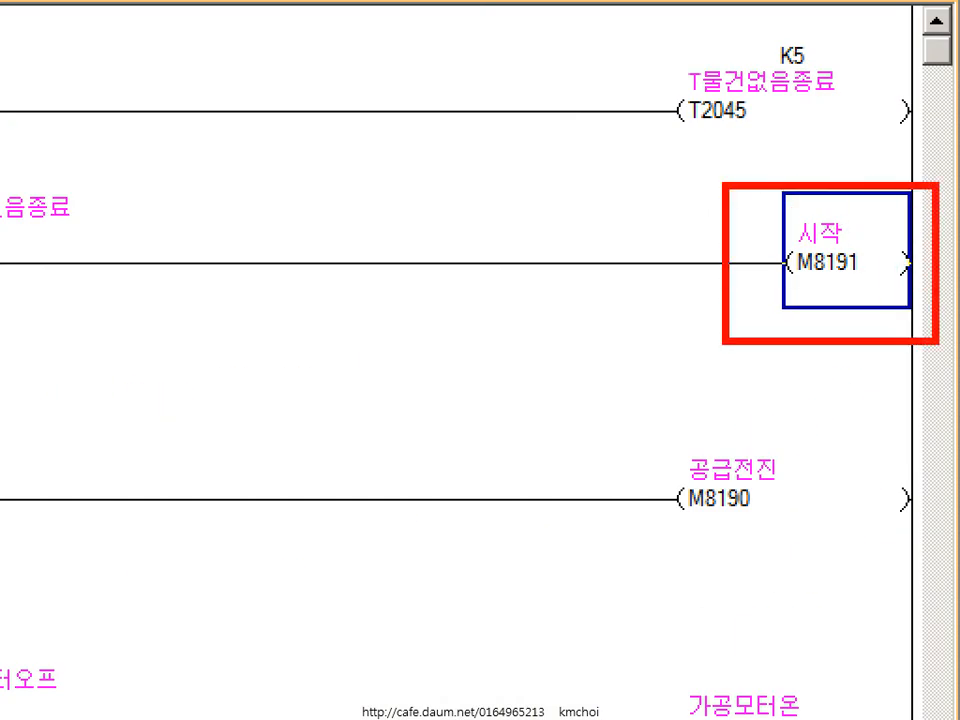